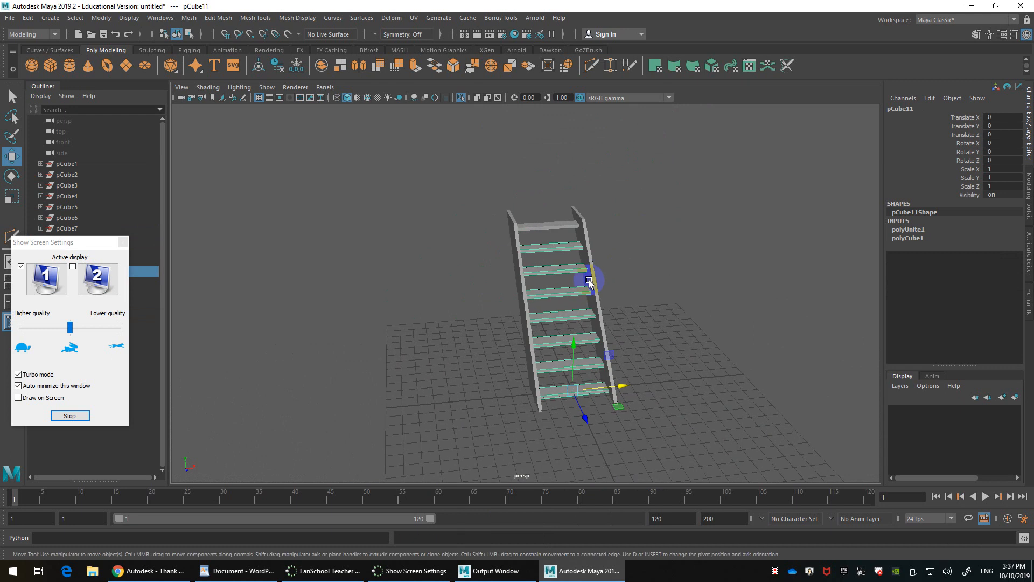
Step: Combine the top step with the other steps into one mesh and isolate that mesh in the viewport
{"action": "left_click", "coordinate": [546, 190]}
{"action": "right_click_drag", "start_coordinate": [555, 194], "coordinate": [566, 390], "text": "shift"}
{"action": "key", "text": "ctrl+1"}
{"action": "scroll", "coordinate": [590, 251], "scroll_direction": "up", "scroll_amount": 2}
{"action": "middle_click_drag", "start_coordinate": [590, 252], "coordinate": [590, 333], "text": "alt"}
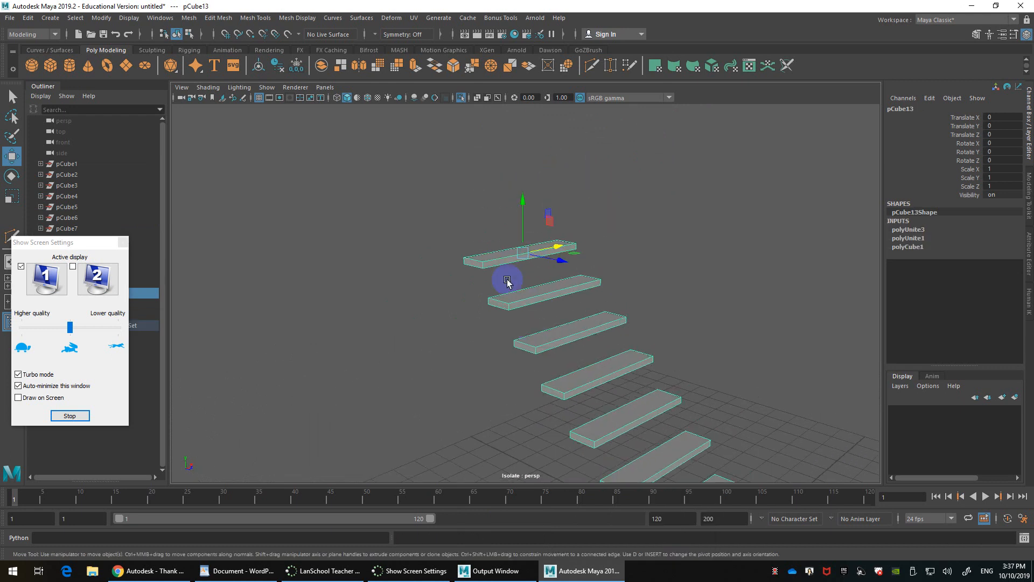
Step: Delete the end faces on both sides of all eight steps
{"action": "right_click_drag", "start_coordinate": [483, 267], "coordinate": [473, 257]}
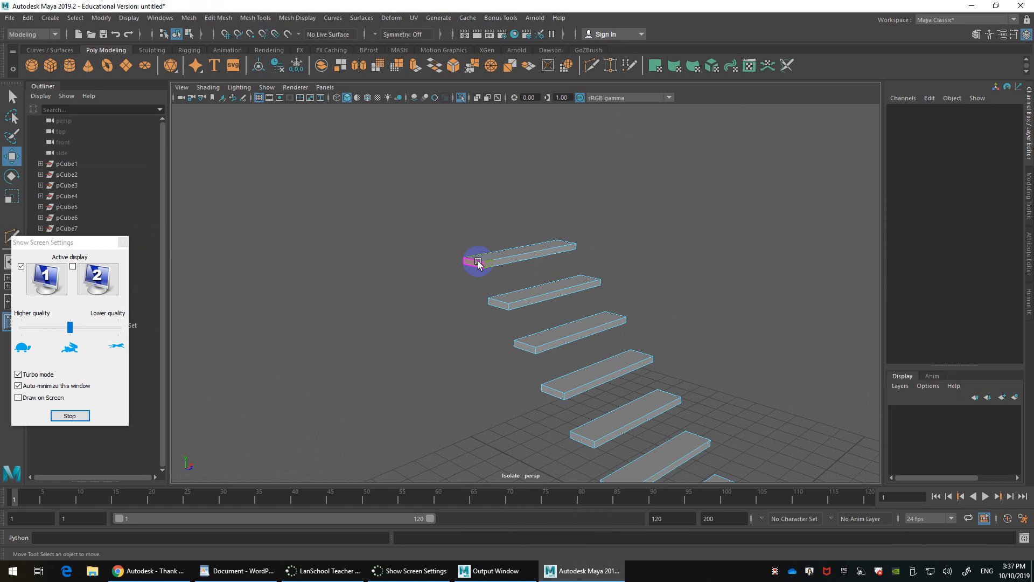
{"action": "left_click", "coordinate": [474, 262]}
{"action": "left_click", "coordinate": [498, 302], "text": "shift"}
{"action": "left_click", "coordinate": [525, 344], "text": "shift"}
{"action": "middle_click_drag", "start_coordinate": [526, 351], "coordinate": [554, 318], "text": "alt"}
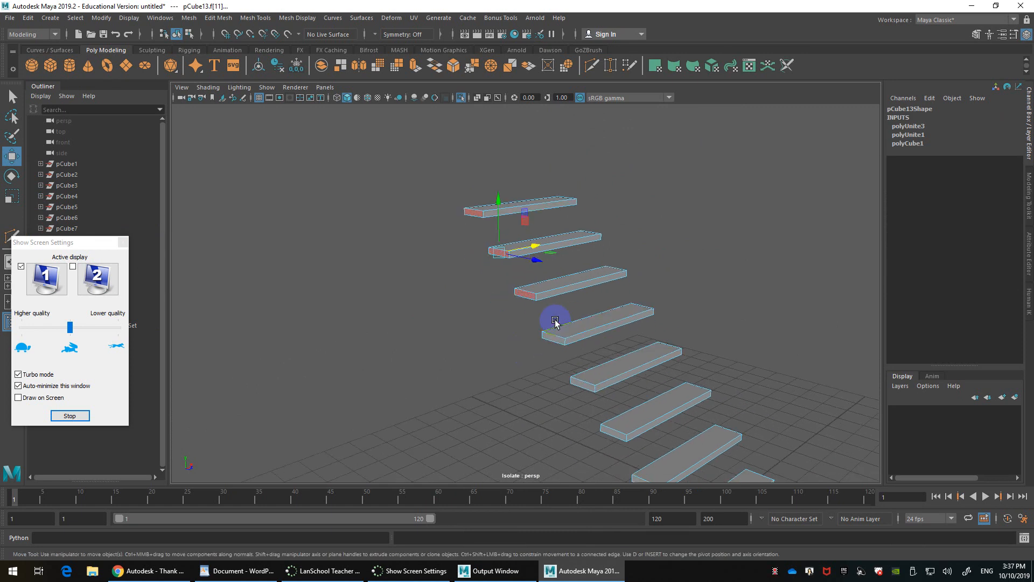
{"action": "left_click", "coordinate": [552, 341], "text": "shift"}
{"action": "middle_click_drag", "start_coordinate": [587, 389], "coordinate": [582, 342], "text": "alt"}
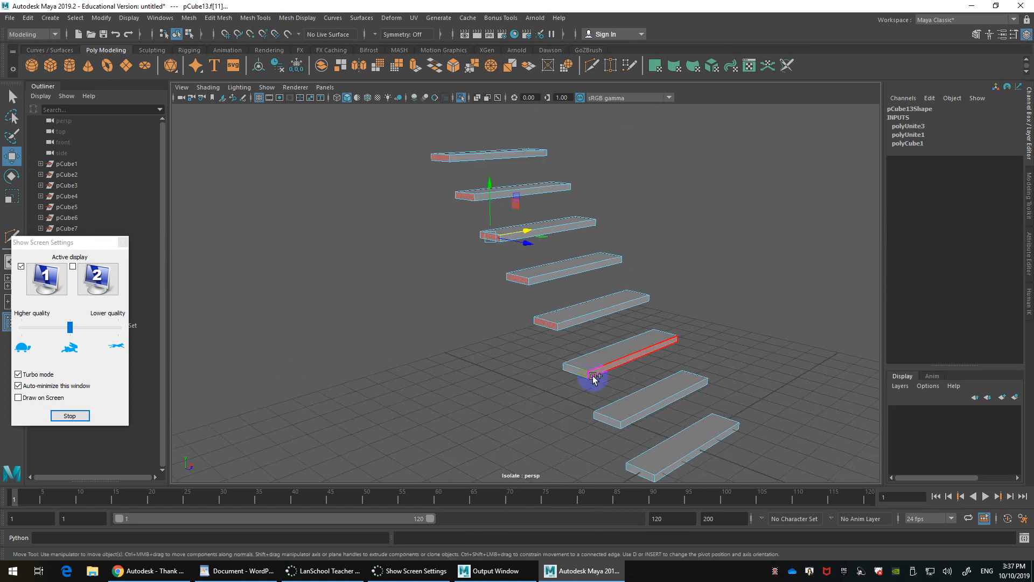
{"action": "left_click", "coordinate": [584, 374], "text": "shift"}
{"action": "left_click", "coordinate": [612, 422], "text": "shift"}
{"action": "left_click", "coordinate": [641, 469], "text": "shift"}
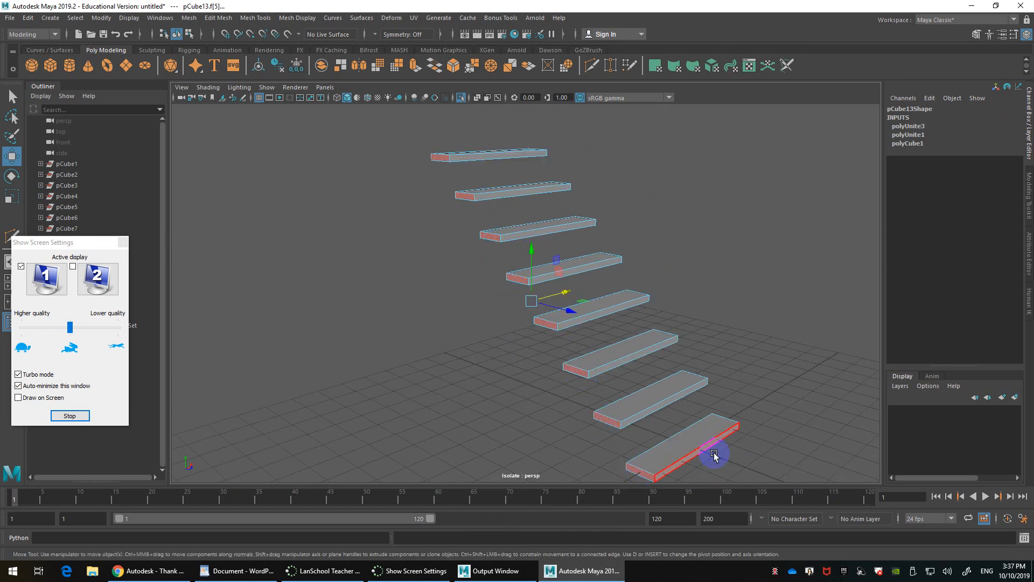
{"action": "left_click_drag", "start_coordinate": [716, 451], "coordinate": [535, 431], "text": "alt"}
{"action": "left_click", "coordinate": [446, 455], "text": "shift"}
{"action": "left_click", "coordinate": [499, 400], "text": "shift"}
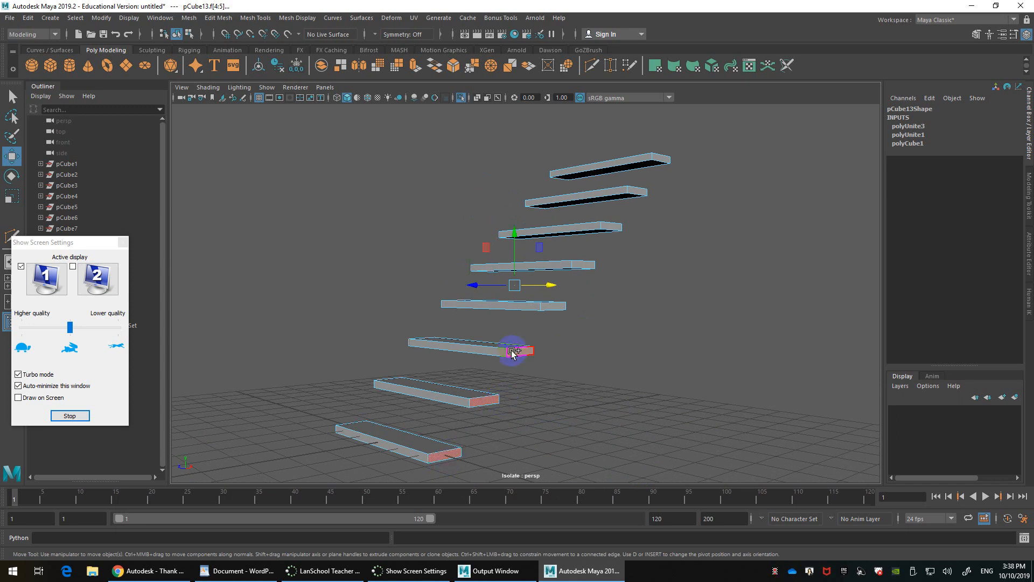
{"action": "left_click", "coordinate": [514, 352], "text": "shift"}
{"action": "left_click", "coordinate": [549, 306], "text": "shift"}
{"action": "left_click", "coordinate": [584, 268], "text": "shift"}
{"action": "left_click", "coordinate": [611, 227], "text": "shift"}
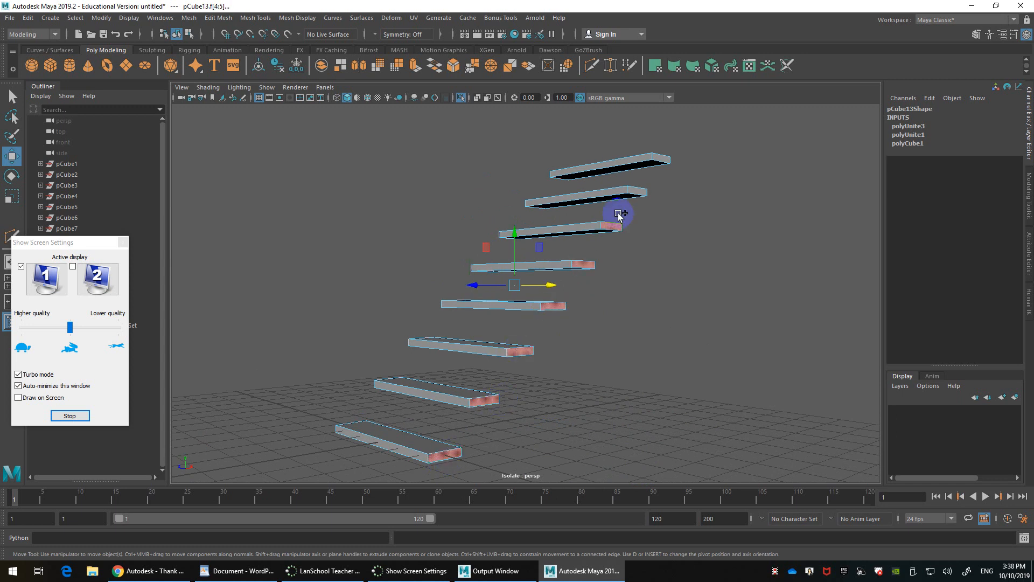
{"action": "left_click", "coordinate": [637, 192], "text": "shift"}
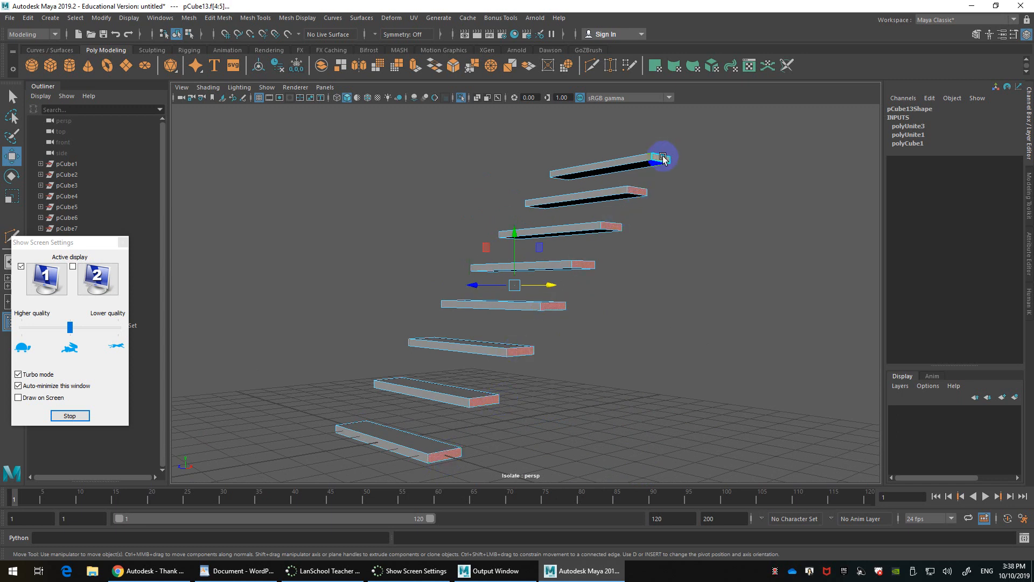
{"action": "key", "text": "Delete"}
Step: Return the steps mesh to object mode and turn off isolation to show the whole staircase
{"action": "left_click_drag", "start_coordinate": [583, 226], "coordinate": [632, 238], "text": "alt"}
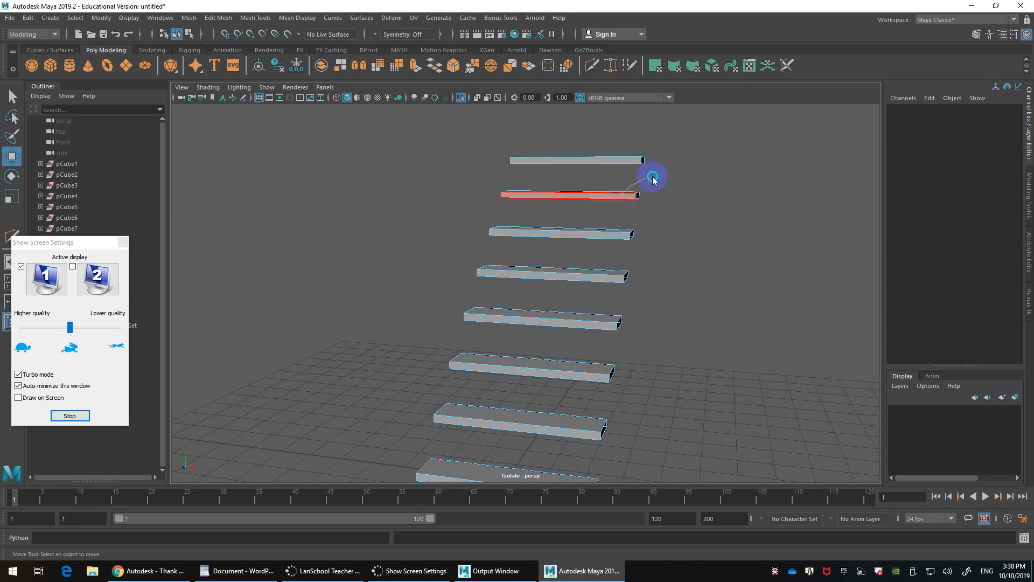
{"action": "right_click_drag", "start_coordinate": [653, 176], "coordinate": [651, 178]}
{"action": "left_click_drag", "start_coordinate": [641, 183], "coordinate": [630, 260], "text": "alt"}
{"action": "key", "text": "ctrl+1"}
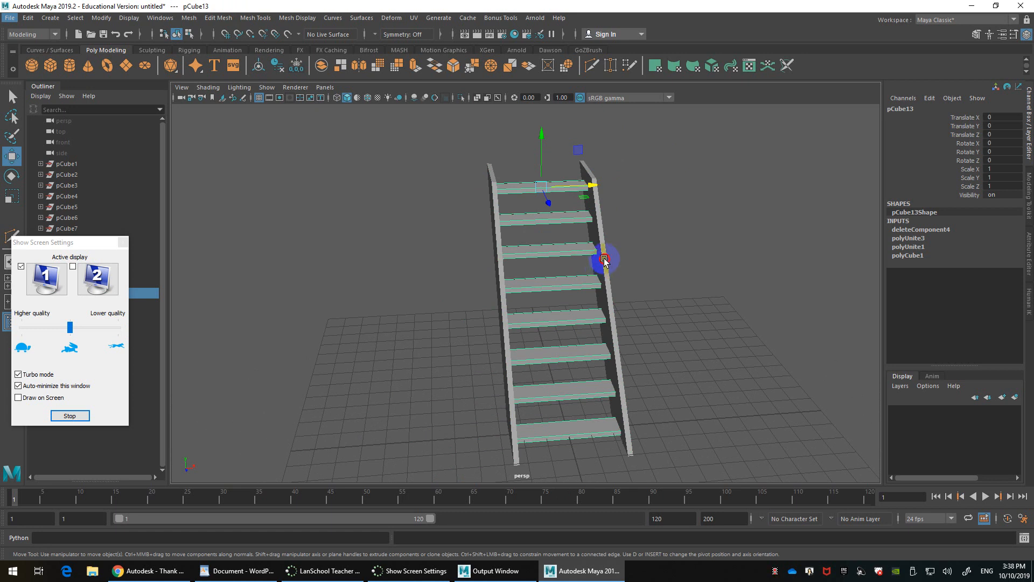
{"action": "left_click_drag", "start_coordinate": [604, 260], "coordinate": [587, 237], "text": "alt"}
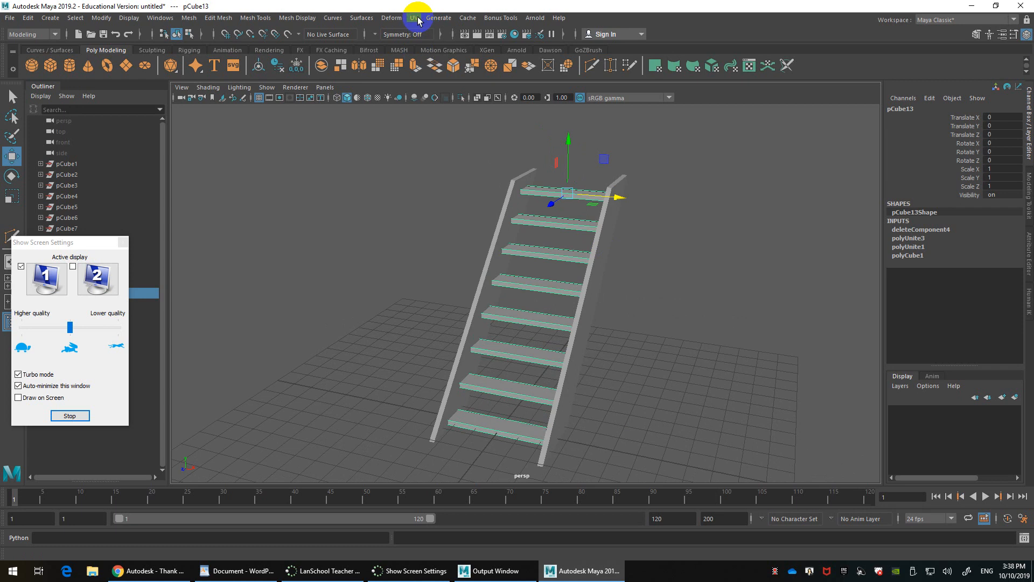
Step: Apply automatic UV mapping to the combined steps and check it with the checker map in the UV Editor
{"action": "left_click", "coordinate": [413, 18]}
{"action": "left_click", "coordinate": [440, 81]}
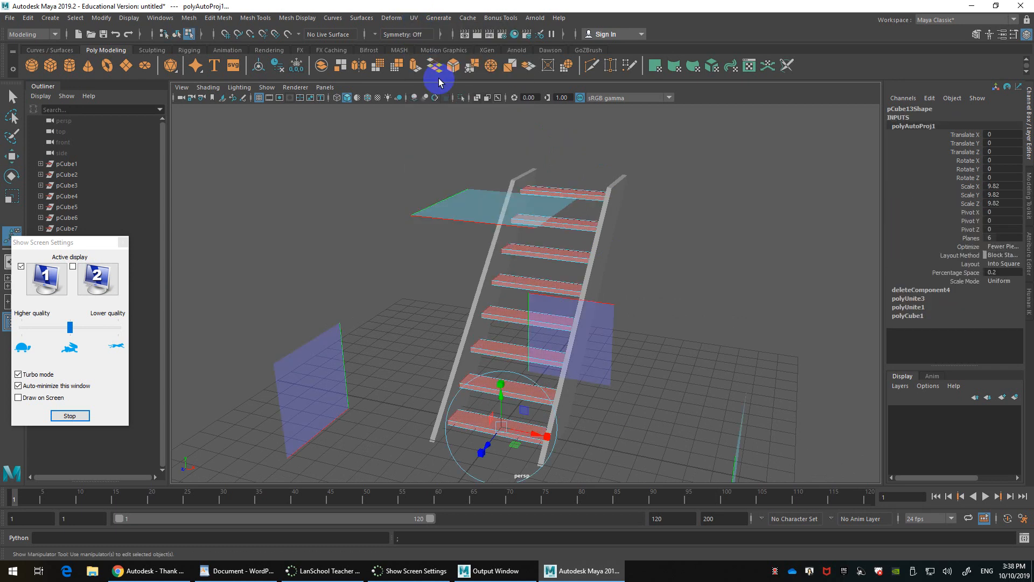
{"action": "left_click", "coordinate": [413, 17]}
{"action": "left_click", "coordinate": [435, 39]}
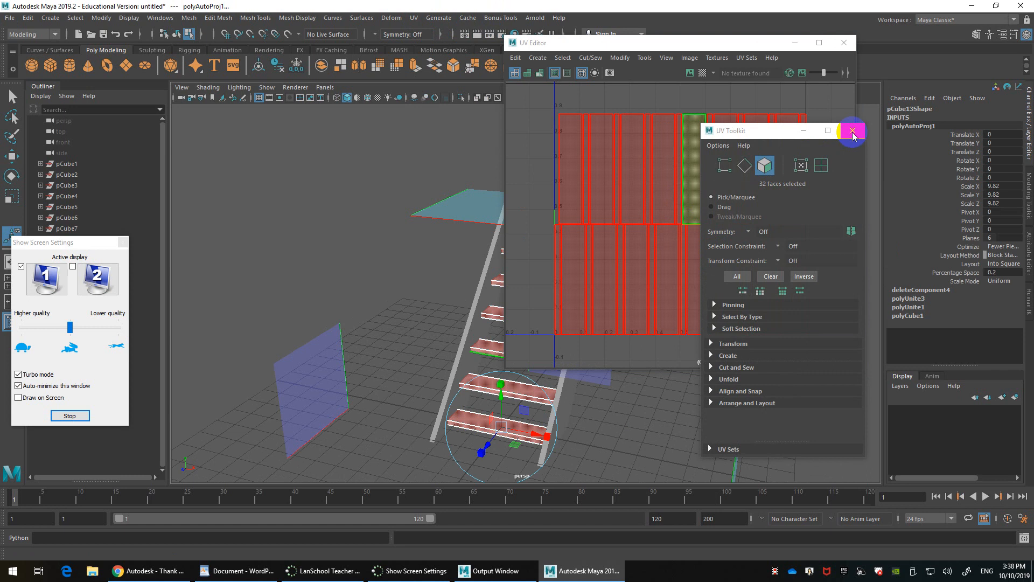
{"action": "left_click", "coordinate": [853, 132]}
{"action": "left_click", "coordinate": [703, 73]}
{"action": "scroll", "coordinate": [450, 257], "scroll_direction": "up", "scroll_amount": 3}
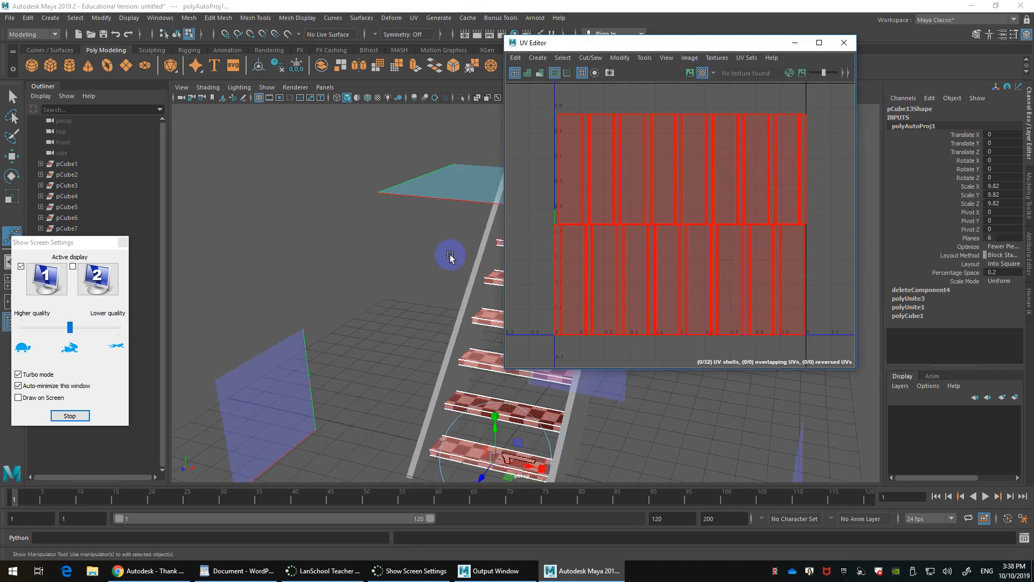
{"action": "left_click_drag", "start_coordinate": [450, 257], "coordinate": [318, 342], "text": "alt"}
{"action": "left_click", "coordinate": [846, 43]}
Step: Select the side rails object and apply automatic UV mapping to it from the UV Editor
{"action": "scroll", "coordinate": [490, 176], "scroll_direction": "down", "scroll_amount": 3}
{"action": "left_click", "coordinate": [493, 203]}
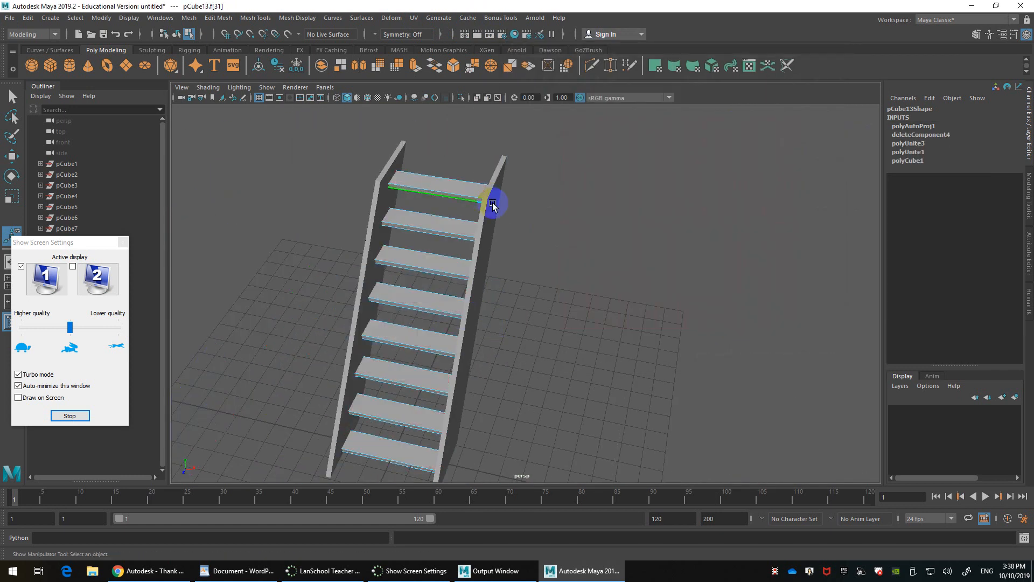
{"action": "right_click_drag", "start_coordinate": [493, 204], "coordinate": [530, 173]}
{"action": "left_click", "coordinate": [491, 192]}
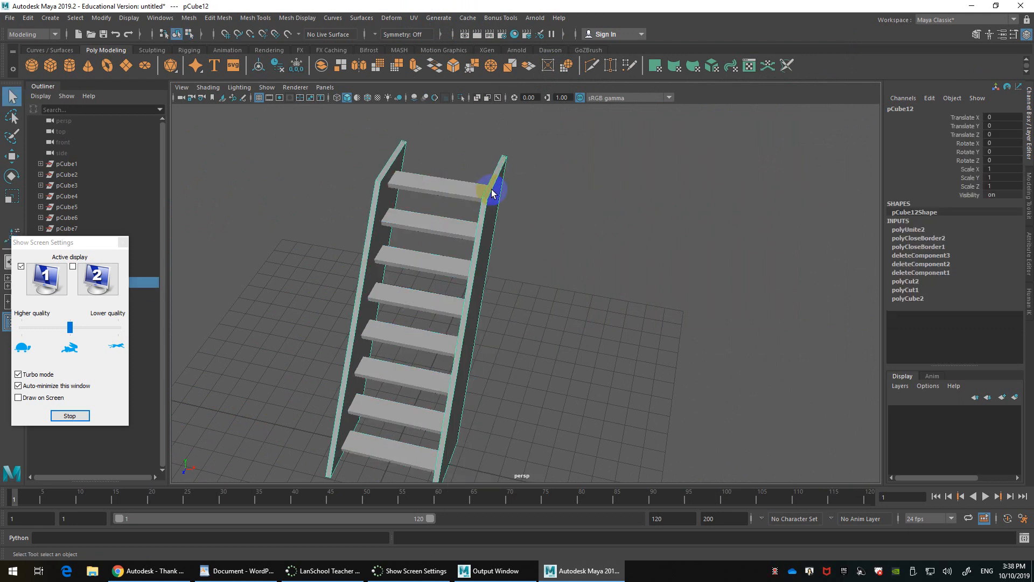
{"action": "left_click", "coordinate": [415, 19]}
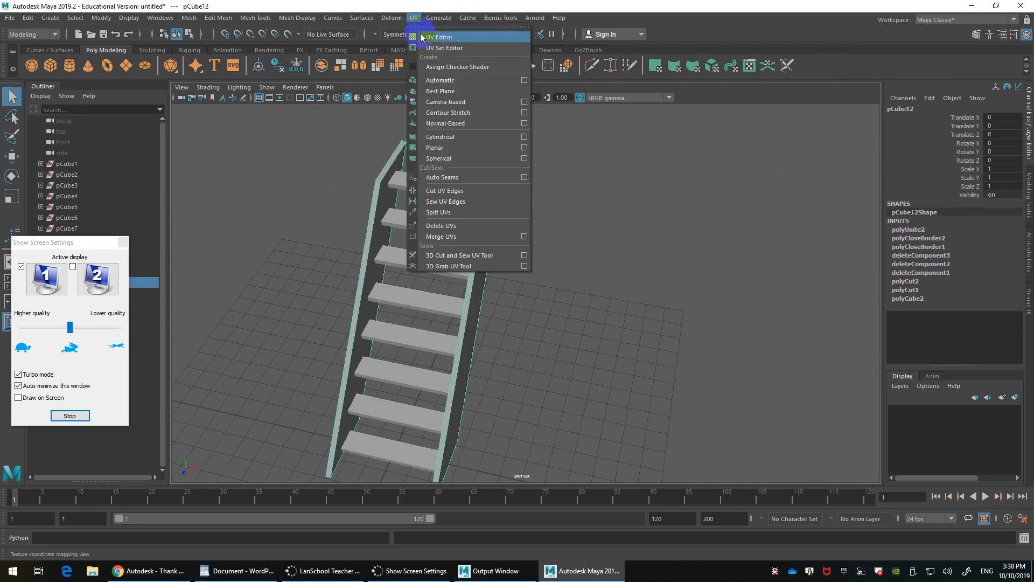
{"action": "left_click", "coordinate": [437, 37]}
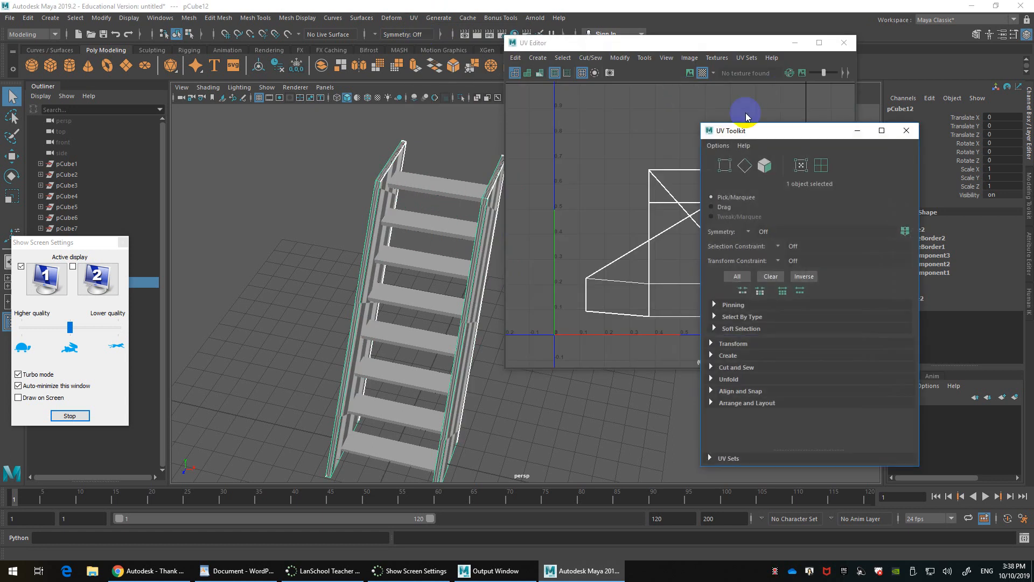
{"action": "left_click", "coordinate": [537, 57]}
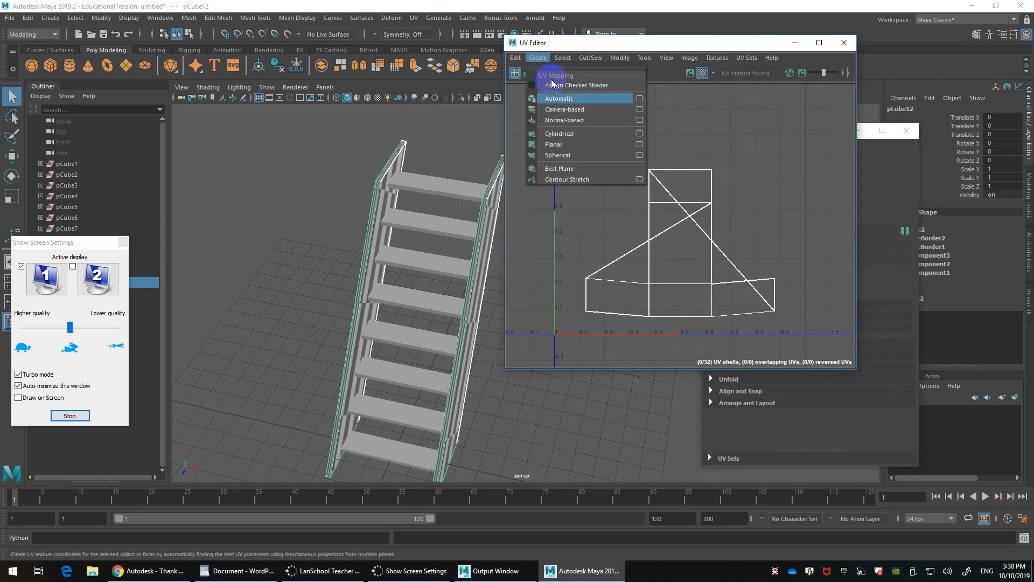
{"action": "left_click", "coordinate": [566, 104]}
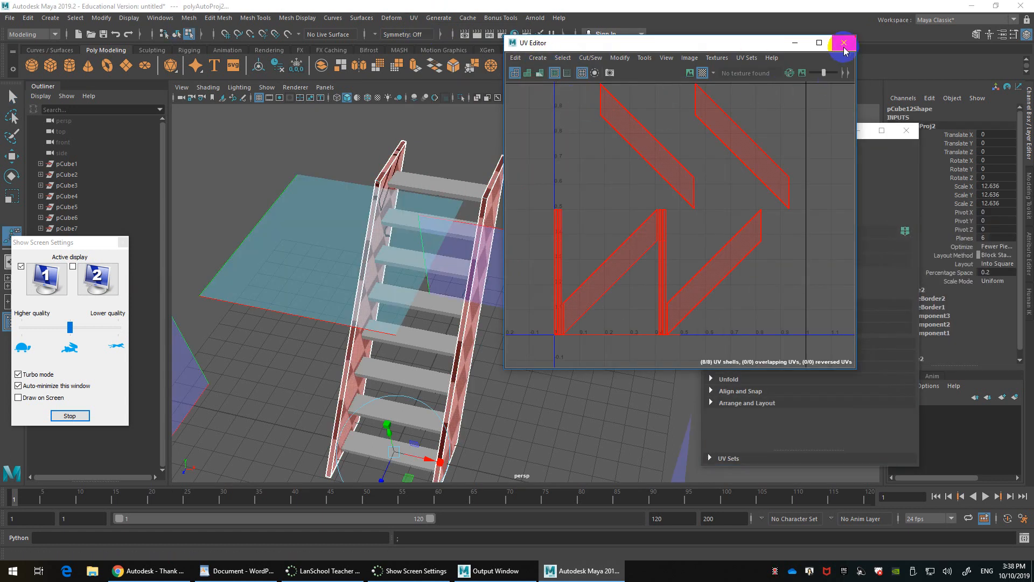
Step: Lay out the UV shells of the side rails and return the rails to object mode
{"action": "left_click", "coordinate": [725, 116]}
{"action": "right_click_drag", "start_coordinate": [726, 120], "coordinate": [590, 153], "text": "shift"}
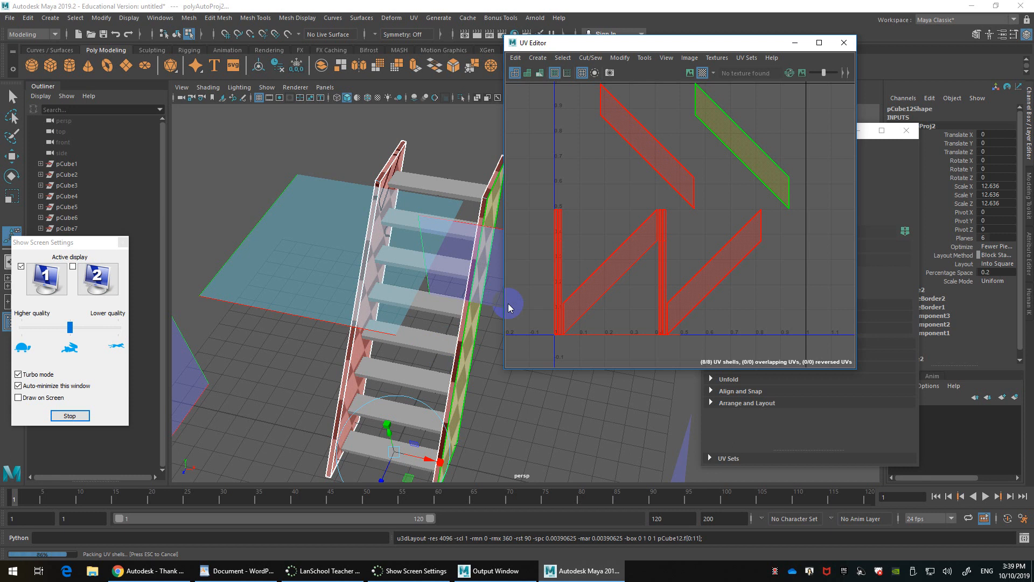
{"action": "left_click", "coordinate": [501, 218]}
{"action": "left_click_drag", "start_coordinate": [501, 217], "coordinate": [497, 209], "text": "alt"}
{"action": "left_click", "coordinate": [497, 210]}
{"action": "right_click_drag", "start_coordinate": [493, 165], "coordinate": [547, 149]}
Step: Combine the side rails and the steps into a single staircase mesh
{"action": "left_click_drag", "start_coordinate": [499, 178], "coordinate": [450, 190], "text": "alt"}
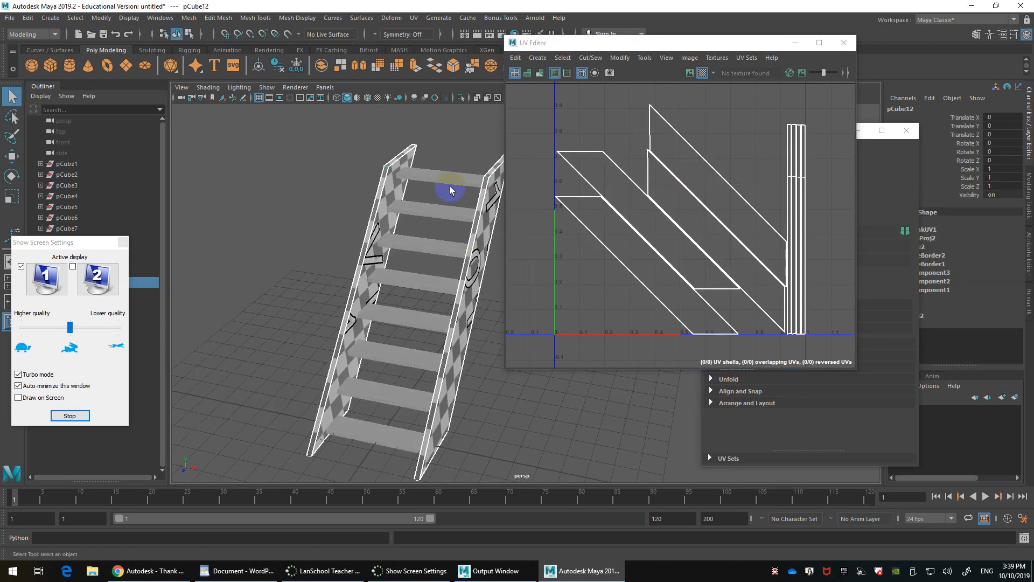
{"action": "left_click", "coordinate": [449, 172], "text": "shift"}
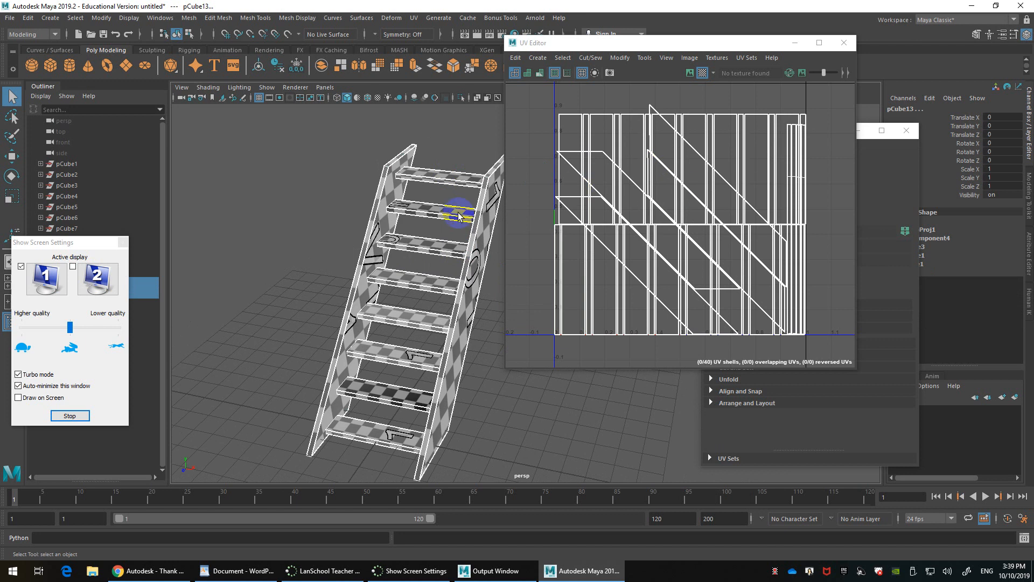
{"action": "right_click_drag", "start_coordinate": [448, 178], "coordinate": [445, 371], "text": "shift"}
Step: Try to lay out all UV shells of the combined staircase together
{"action": "scroll", "coordinate": [680, 223], "scroll_direction": "down", "scroll_amount": 3}
{"action": "right_click_drag", "start_coordinate": [680, 220], "coordinate": [570, 239]}
{"action": "key", "text": "ctrl+a"}
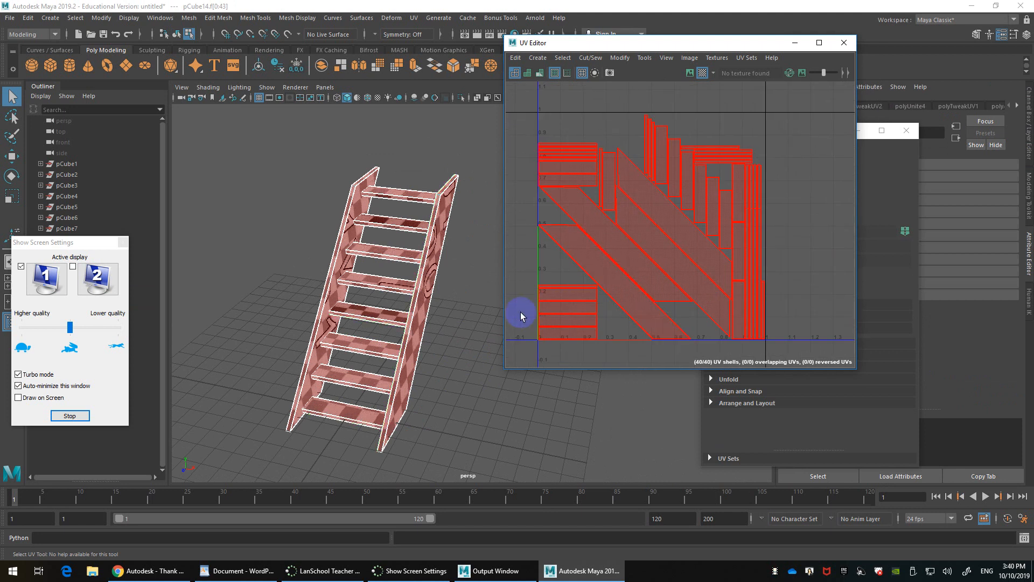
{"action": "key", "text": "ctrl+z"}
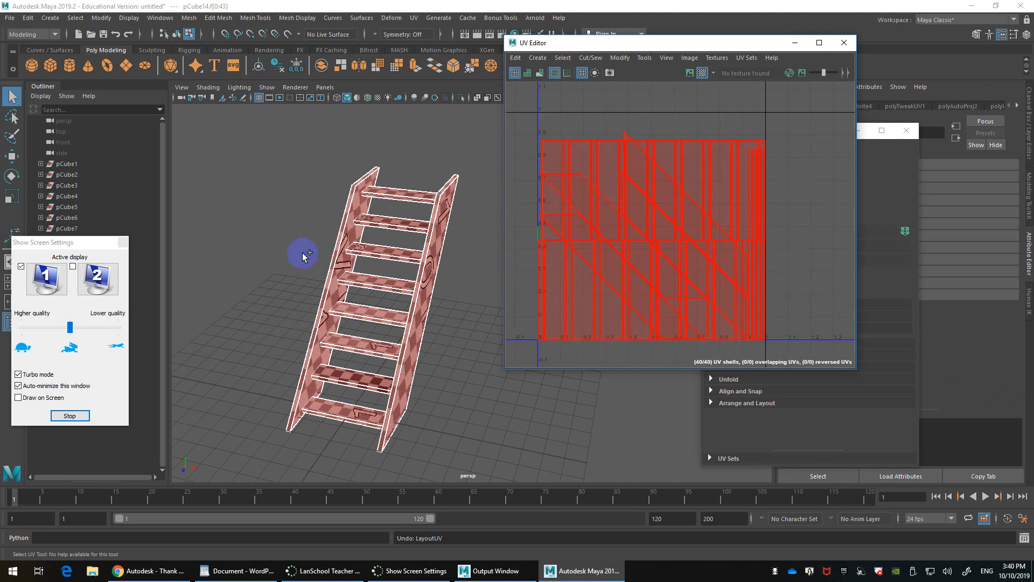
Step: Select all UV shells of both side rails and dock the UV Toolkit beside the UV Editor
{"action": "left_click", "coordinate": [450, 221]}
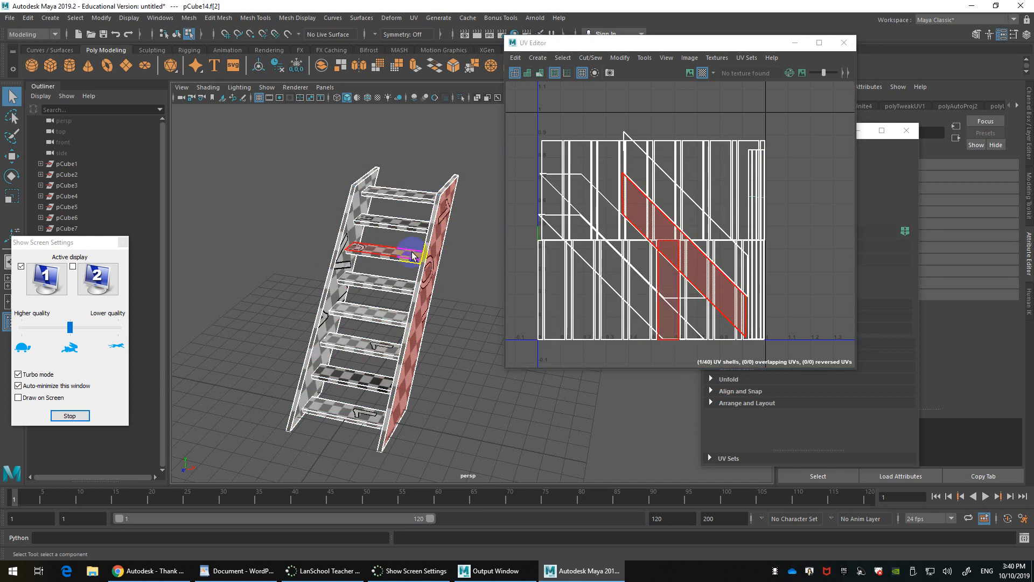
{"action": "double_click", "coordinate": [351, 221], "text": "shift"}
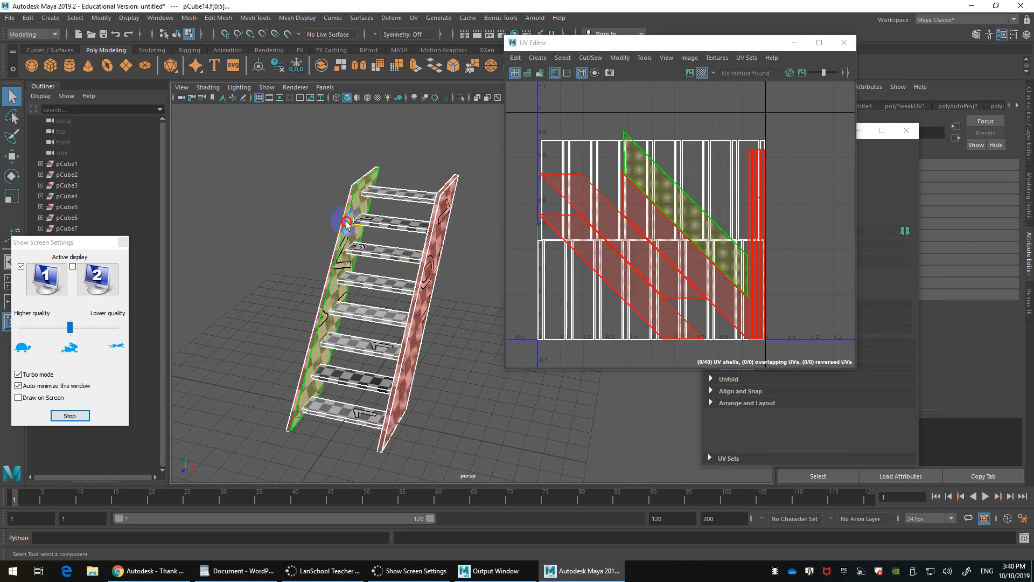
{"action": "scroll", "coordinate": [382, 222], "scroll_direction": "down", "scroll_amount": 2}
{"action": "scroll", "coordinate": [685, 224], "scroll_direction": "down", "scroll_amount": 4}
{"action": "middle_click_drag", "start_coordinate": [689, 218], "coordinate": [639, 224], "text": "alt"}
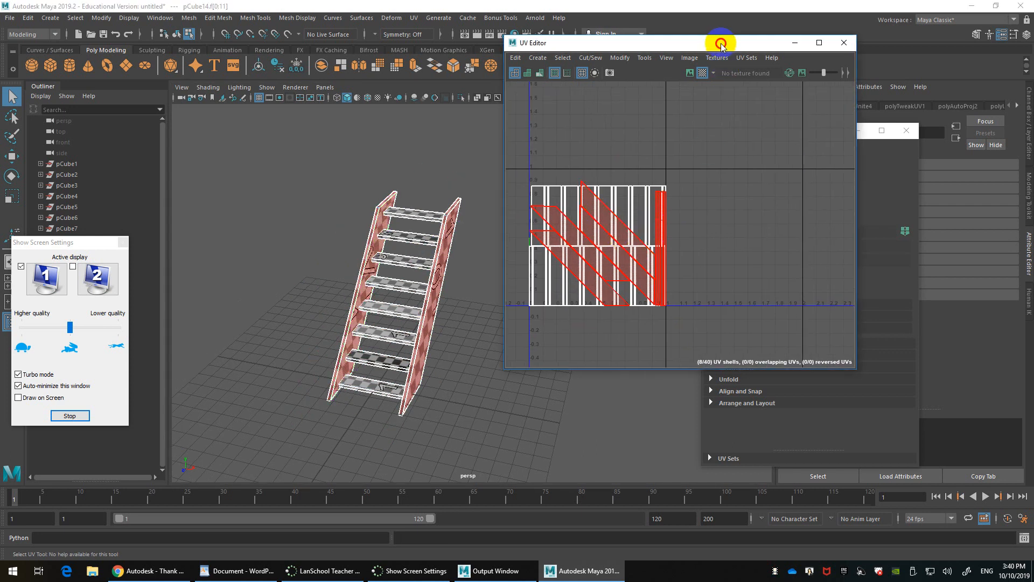
{"action": "left_click_drag", "start_coordinate": [722, 42], "coordinate": [502, 110]}
{"action": "left_click_drag", "start_coordinate": [768, 133], "coordinate": [689, 189]}
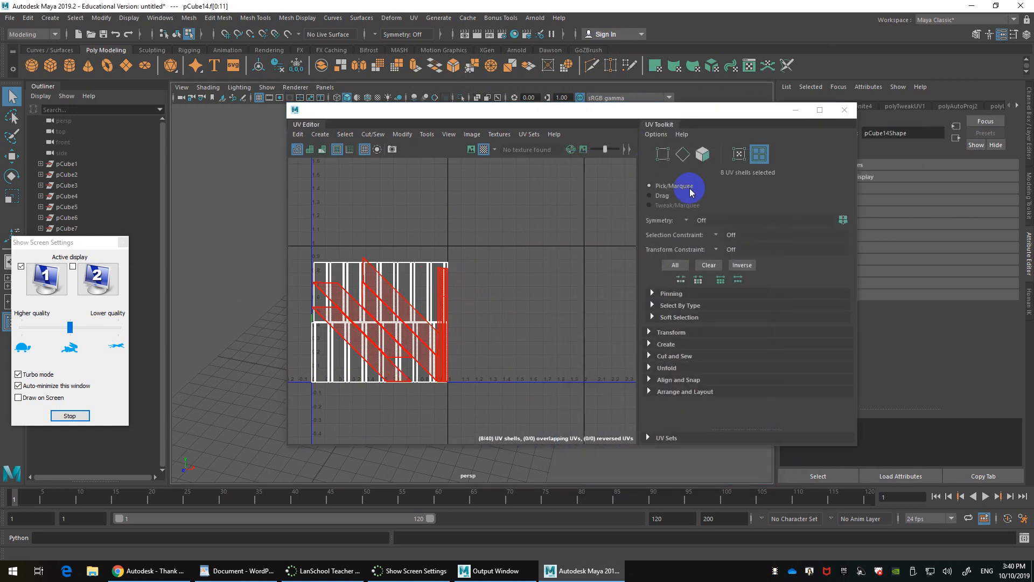
Step: Set the UV Transform move value to 1.0 and shift the rails' shells one tile in positive U
{"action": "left_click", "coordinate": [670, 331]}
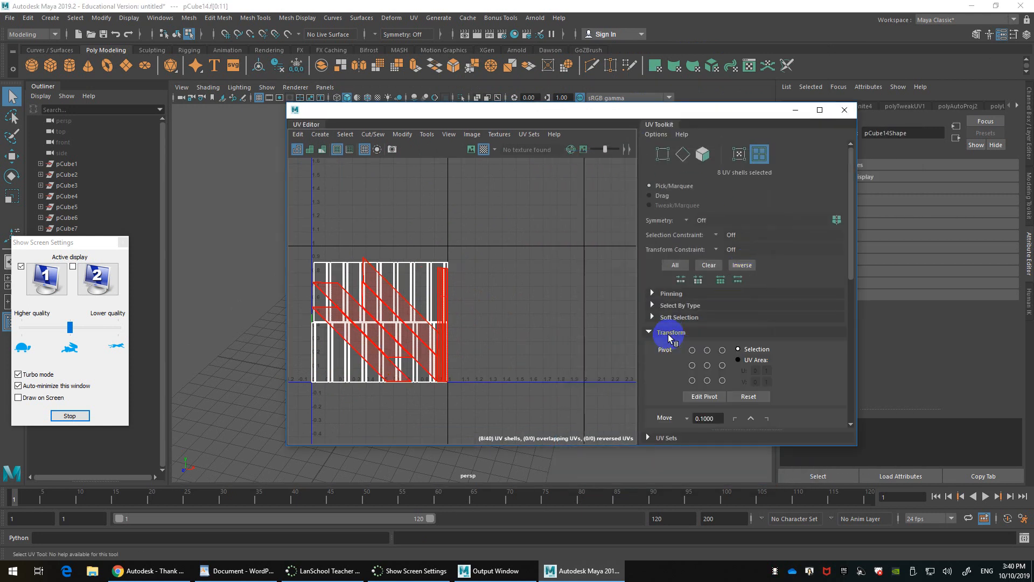
{"action": "scroll", "coordinate": [670, 339], "scroll_direction": "down", "scroll_amount": 3}
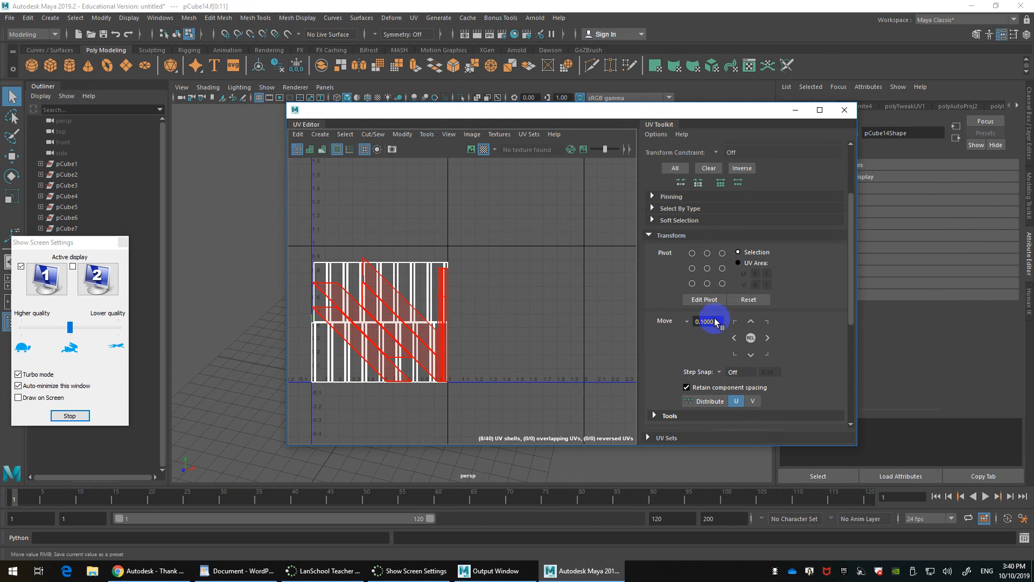
{"action": "left_click_drag", "start_coordinate": [716, 322], "coordinate": [666, 323]}
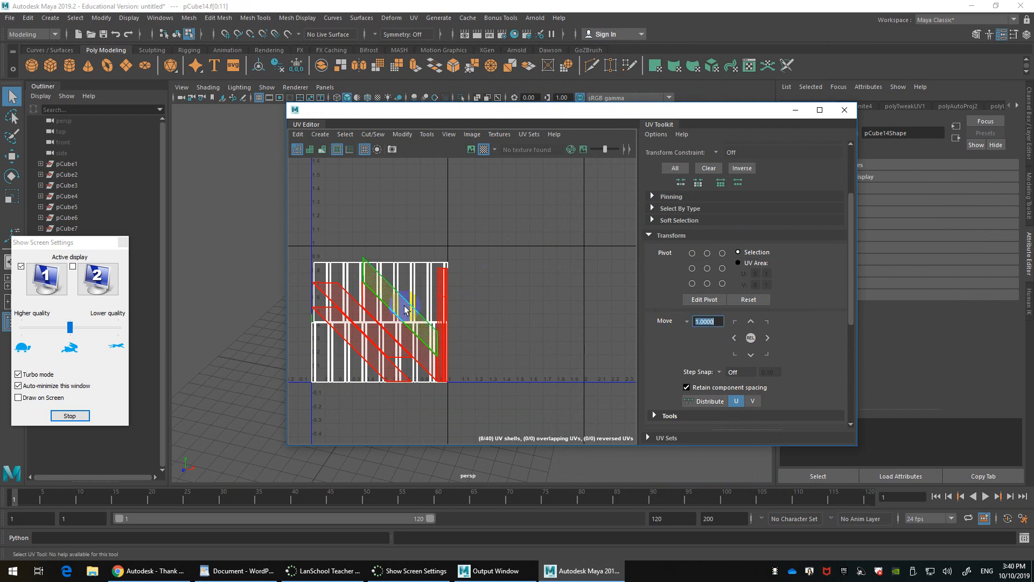
{"action": "middle_click_drag", "start_coordinate": [405, 309], "coordinate": [491, 301], "text": "alt"}
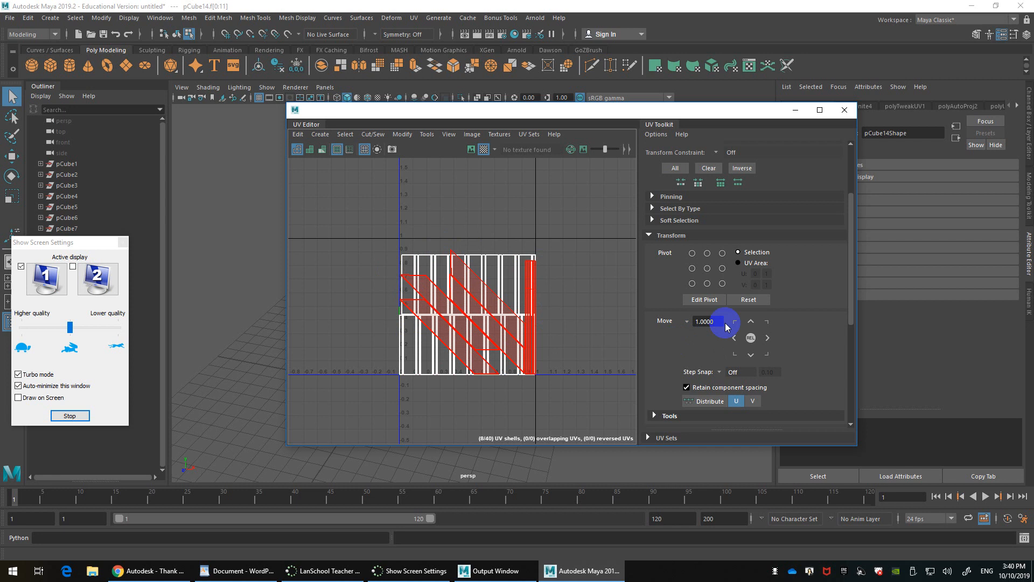
{"action": "left_click", "coordinate": [767, 338]}
Step: Display the checker texture image behind the shells in both UV tiles
{"action": "scroll", "coordinate": [591, 305], "scroll_direction": "down", "scroll_amount": 2}
{"action": "middle_click_drag", "start_coordinate": [593, 306], "coordinate": [451, 303], "text": "alt"}
{"action": "left_click", "coordinate": [471, 149]}
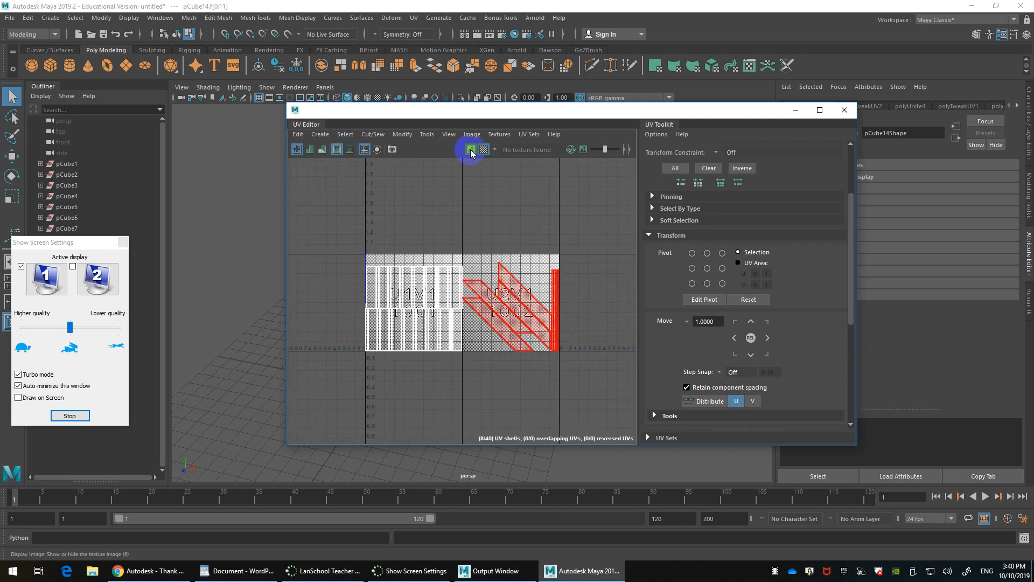
{"action": "left_click", "coordinate": [471, 150]}
{"action": "left_click", "coordinate": [471, 151]}
{"action": "scroll", "coordinate": [411, 323], "scroll_direction": "up", "scroll_amount": 5}
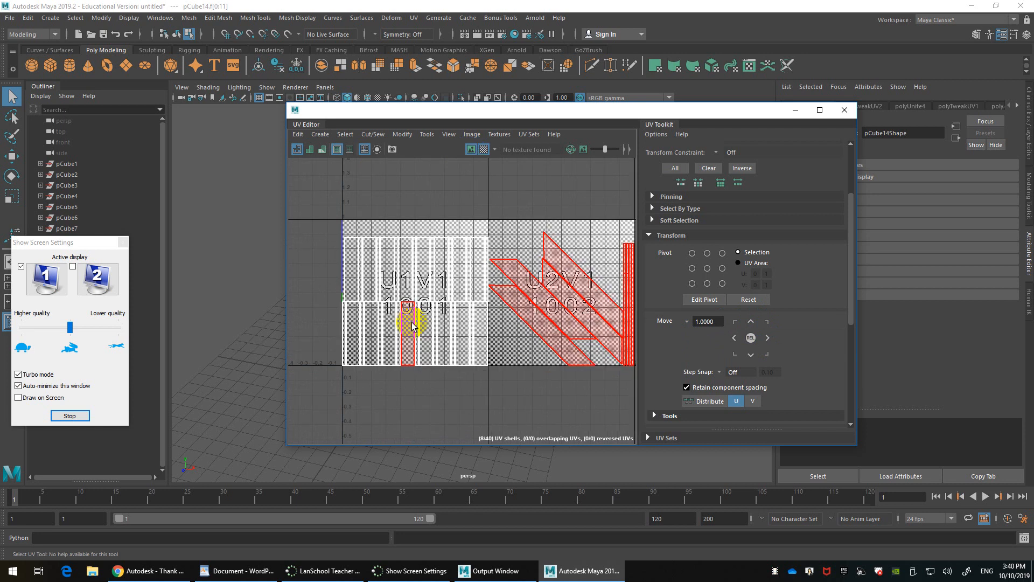
Step: Shift the side rails' UV shells one tile in negative V to tile U2V-1
{"action": "scroll", "coordinate": [434, 323], "scroll_direction": "down", "scroll_amount": 3}
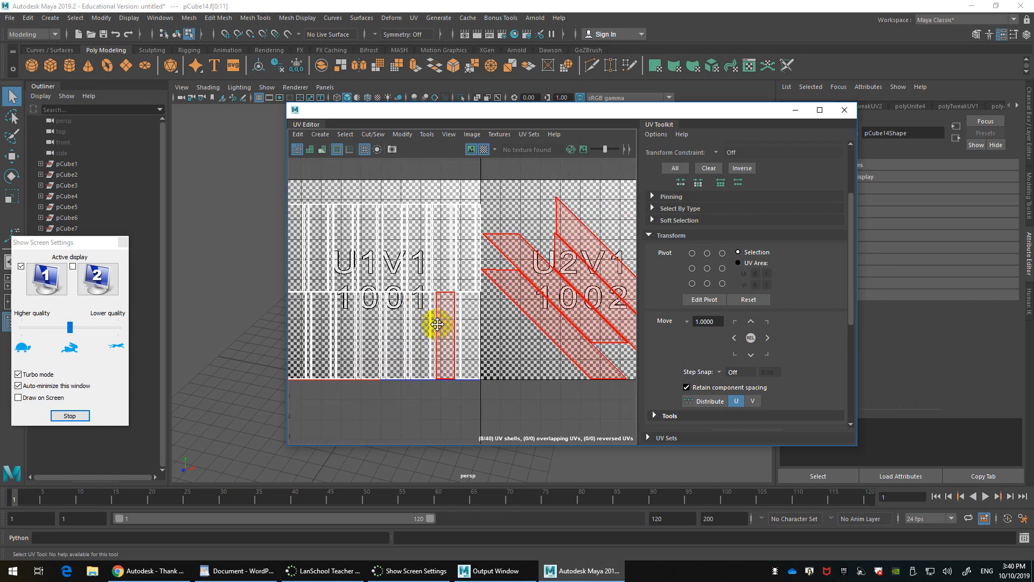
{"action": "scroll", "coordinate": [613, 304], "scroll_direction": "down", "scroll_amount": 3}
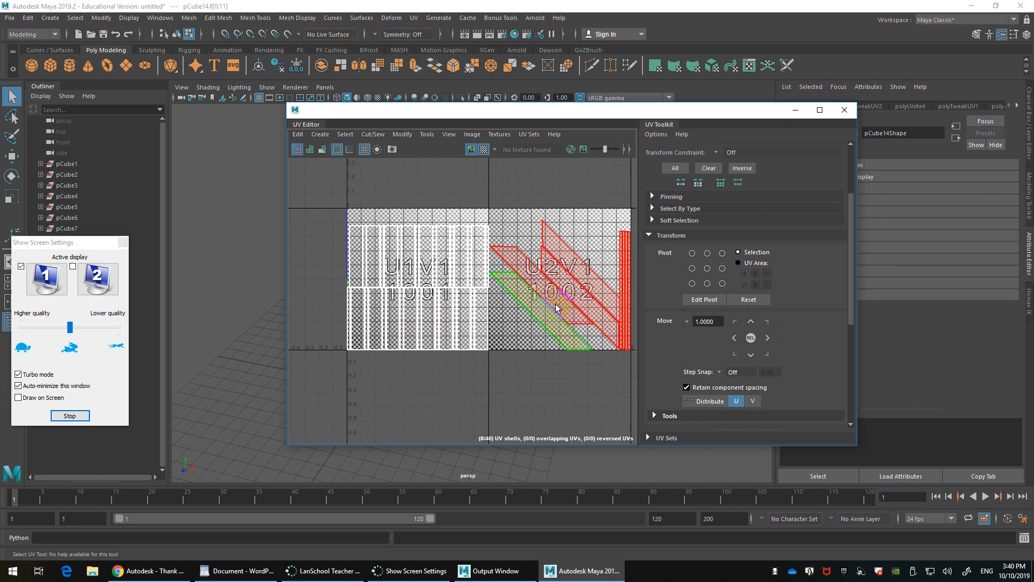
{"action": "left_click", "coordinate": [735, 338]}
{"action": "left_click", "coordinate": [751, 355]}
{"action": "middle_click_drag", "start_coordinate": [537, 344], "coordinate": [499, 242], "text": "alt"}
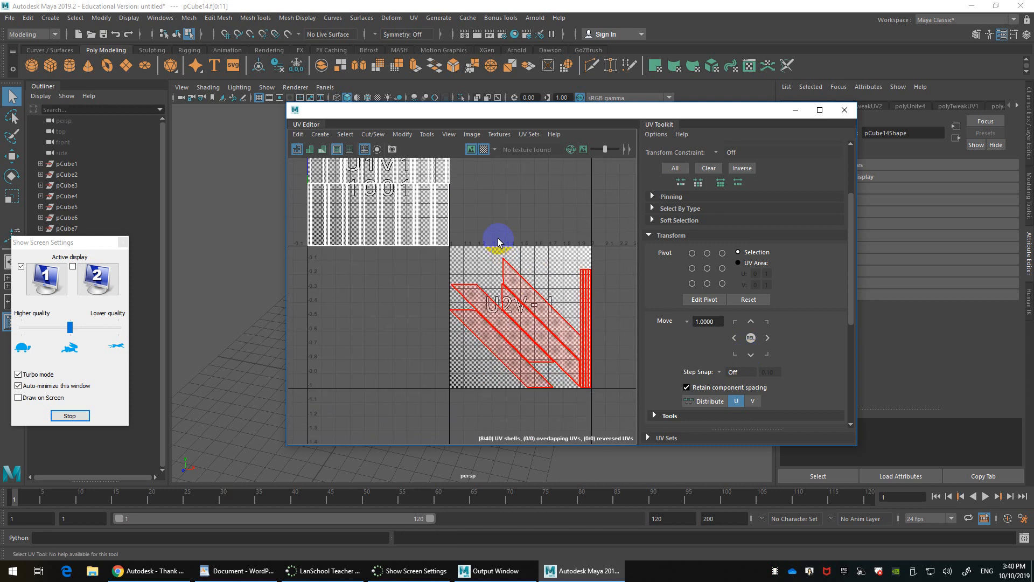
{"action": "scroll", "coordinate": [510, 263], "scroll_direction": "up", "scroll_amount": 3}
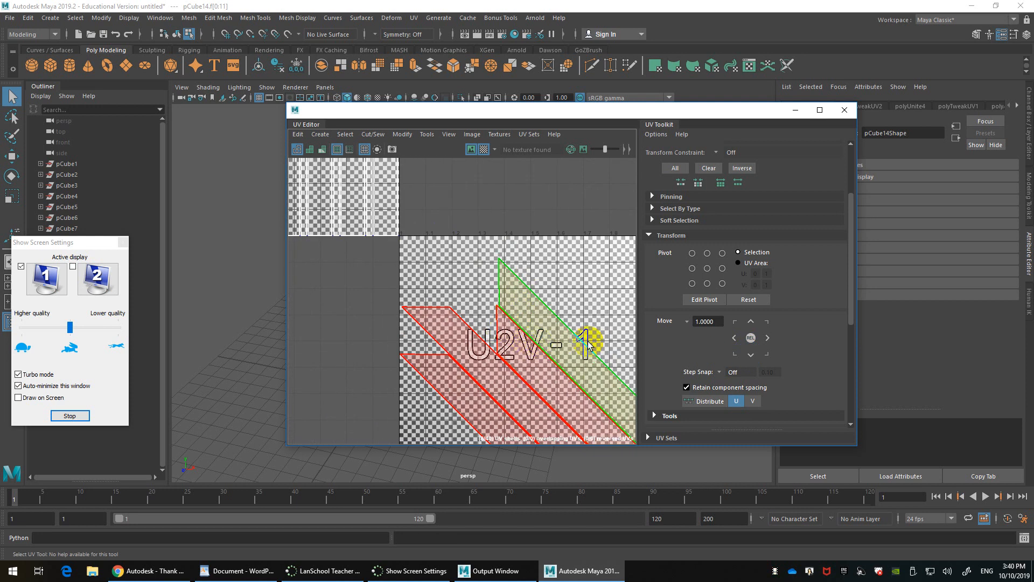
{"action": "scroll", "coordinate": [587, 345], "scroll_direction": "down", "scroll_amount": 3}
Step: Shift the side rails' UV shells in positive V through tile U2V2 to tile U2V3
{"action": "left_click", "coordinate": [750, 322]}
{"action": "left_click", "coordinate": [750, 322]}
{"action": "left_click", "coordinate": [751, 322]}
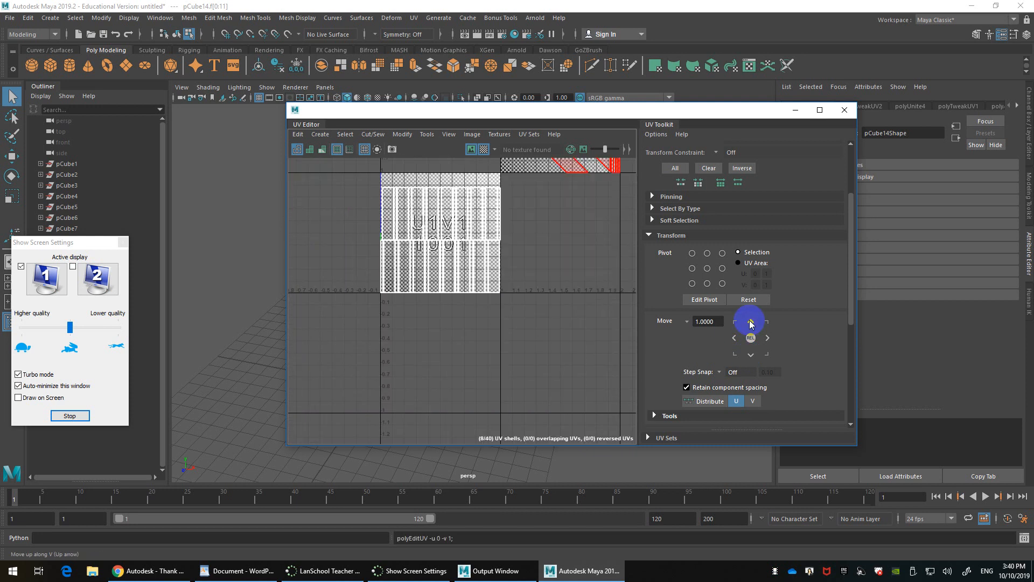
{"action": "middle_click_drag", "start_coordinate": [597, 324], "coordinate": [581, 442], "text": "alt"}
{"action": "scroll", "coordinate": [562, 261], "scroll_direction": "up", "scroll_amount": 2}
{"action": "middle_click_drag", "start_coordinate": [560, 260], "coordinate": [557, 336], "text": "alt"}
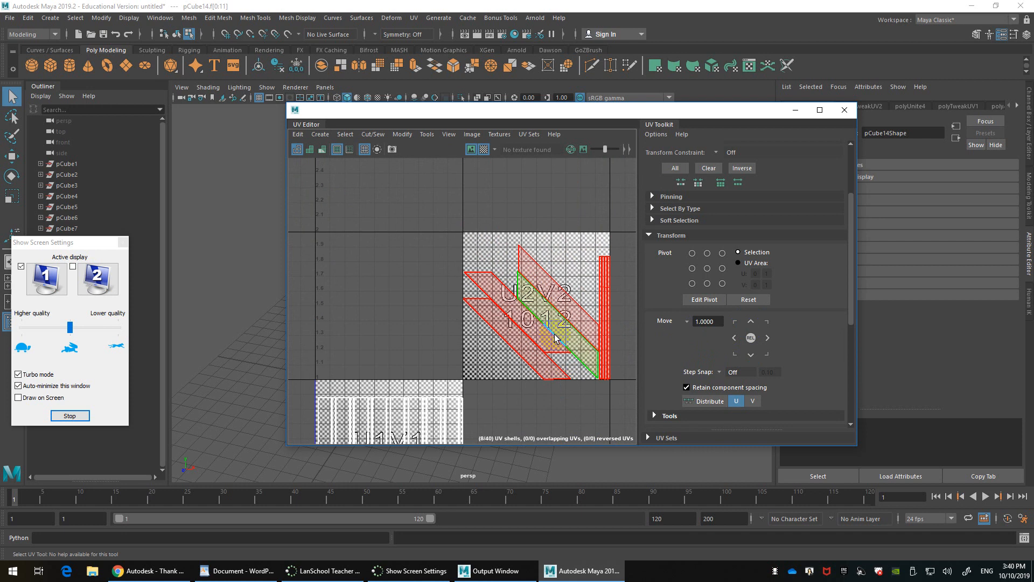
{"action": "left_click", "coordinate": [751, 322]}
{"action": "middle_click_drag", "start_coordinate": [568, 273], "coordinate": [539, 389], "text": "alt"}
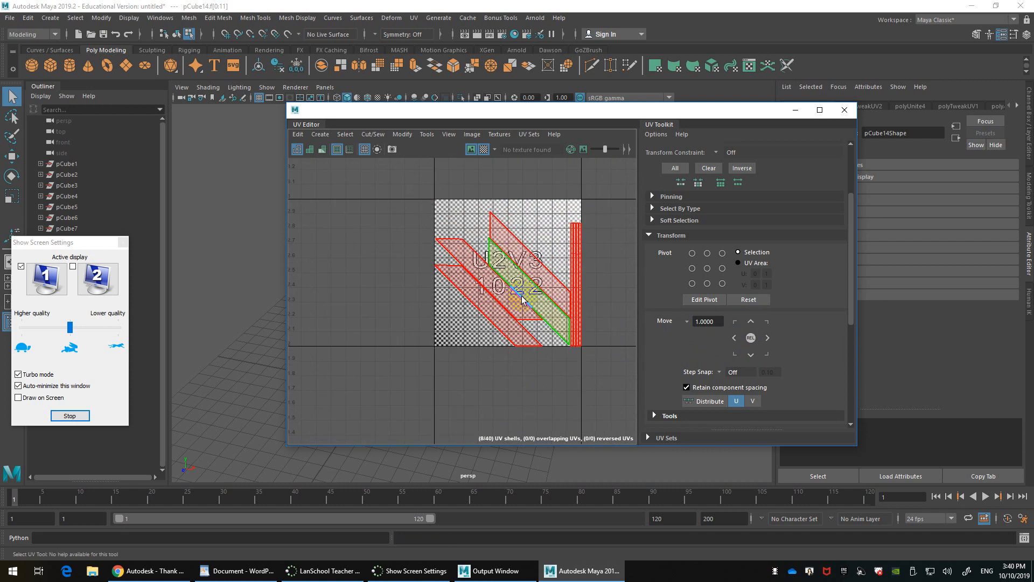
{"action": "left_click", "coordinate": [536, 345]}
{"action": "scroll", "coordinate": [627, 321], "scroll_direction": "down", "scroll_amount": 2}
{"action": "scroll", "coordinate": [558, 330], "scroll_direction": "down", "scroll_amount": 3}
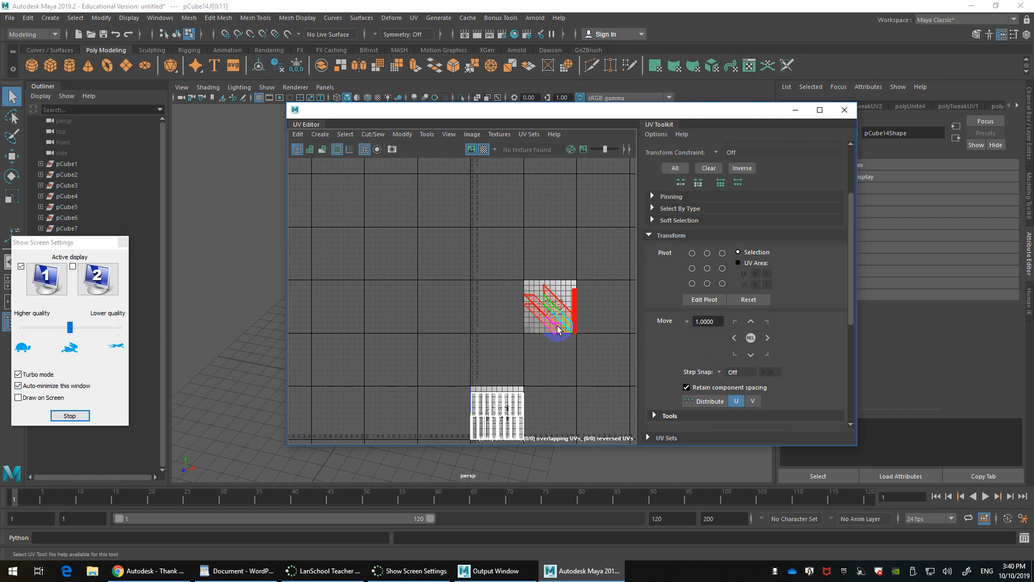
Step: Shift the side rails' UV shells two tiles in negative V, back to tile U2V1
{"action": "middle_click_drag", "start_coordinate": [531, 343], "coordinate": [470, 282], "text": "alt"}
{"action": "left_click", "coordinate": [754, 355]}
{"action": "left_click", "coordinate": [751, 354]}
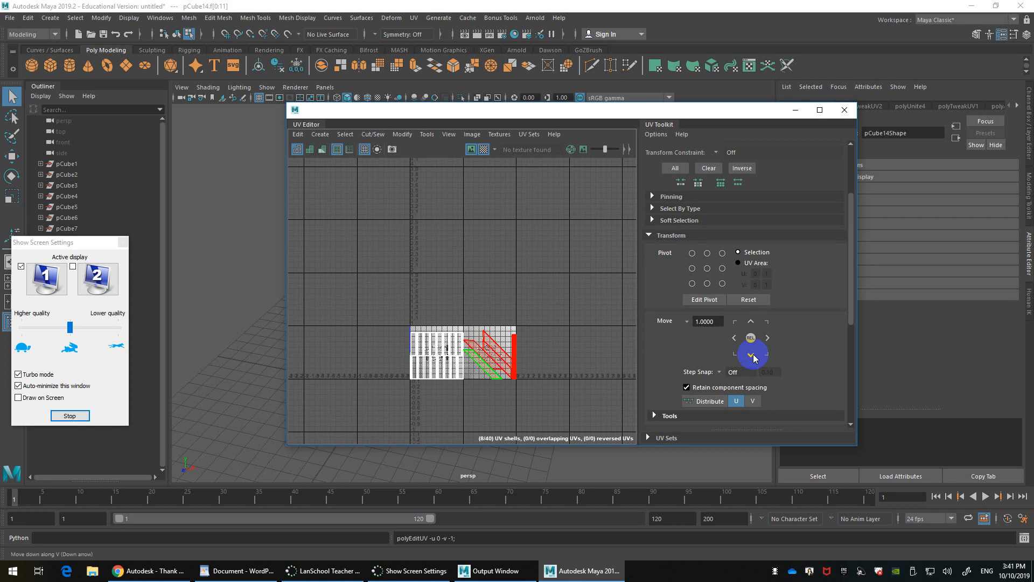
{"action": "scroll", "coordinate": [512, 381], "scroll_direction": "up", "scroll_amount": 4}
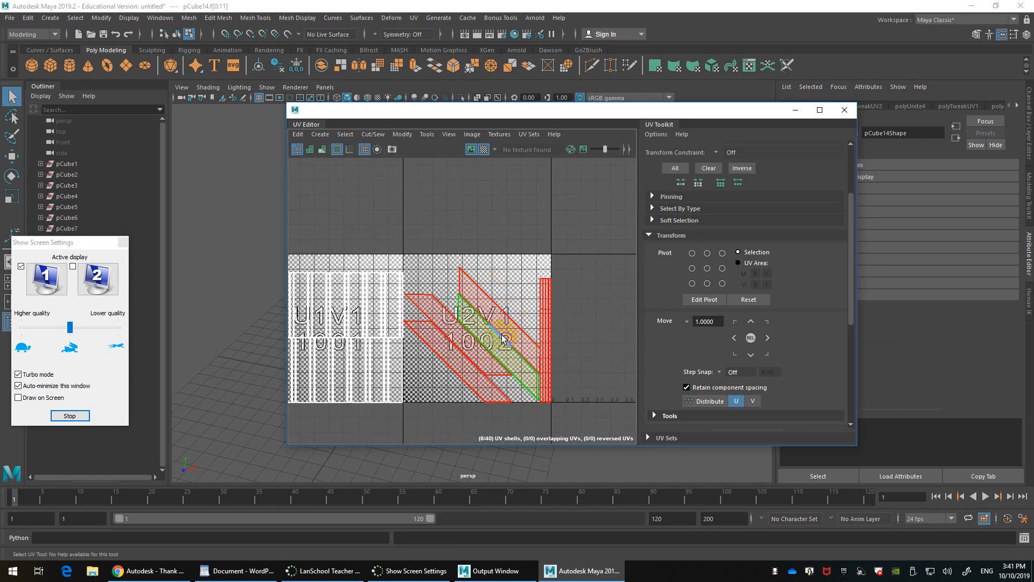
Step: Select all UV shells of the stair steps and shift them one tile in negative U
{"action": "left_click_drag", "start_coordinate": [396, 260], "coordinate": [266, 428]}
{"action": "scroll", "coordinate": [401, 317], "scroll_direction": "down", "scroll_amount": 2}
{"action": "middle_click_drag", "start_coordinate": [402, 317], "coordinate": [487, 318], "text": "alt"}
{"action": "left_click", "coordinate": [368, 253]}
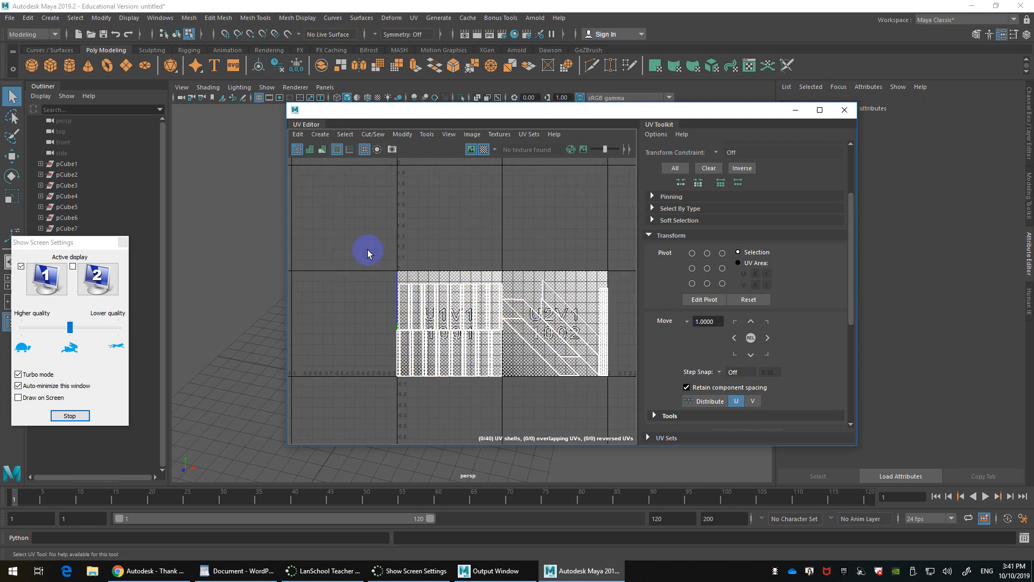
{"action": "left_click_drag", "start_coordinate": [375, 258], "coordinate": [502, 397]}
{"action": "right_click_drag", "start_coordinate": [473, 330], "coordinate": [430, 318]}
{"action": "left_click_drag", "start_coordinate": [394, 259], "coordinate": [500, 404]}
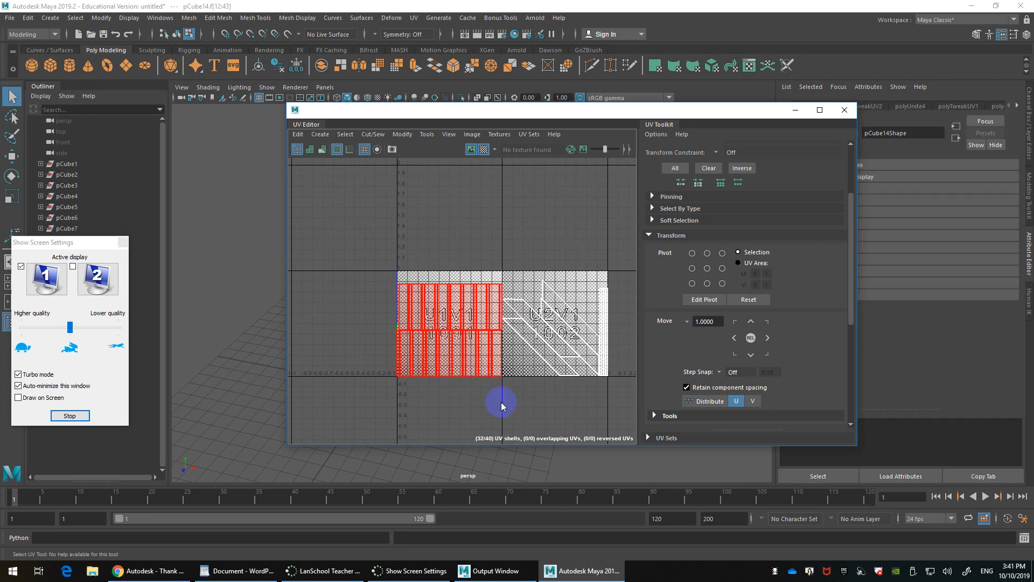
{"action": "left_click", "coordinate": [733, 338]}
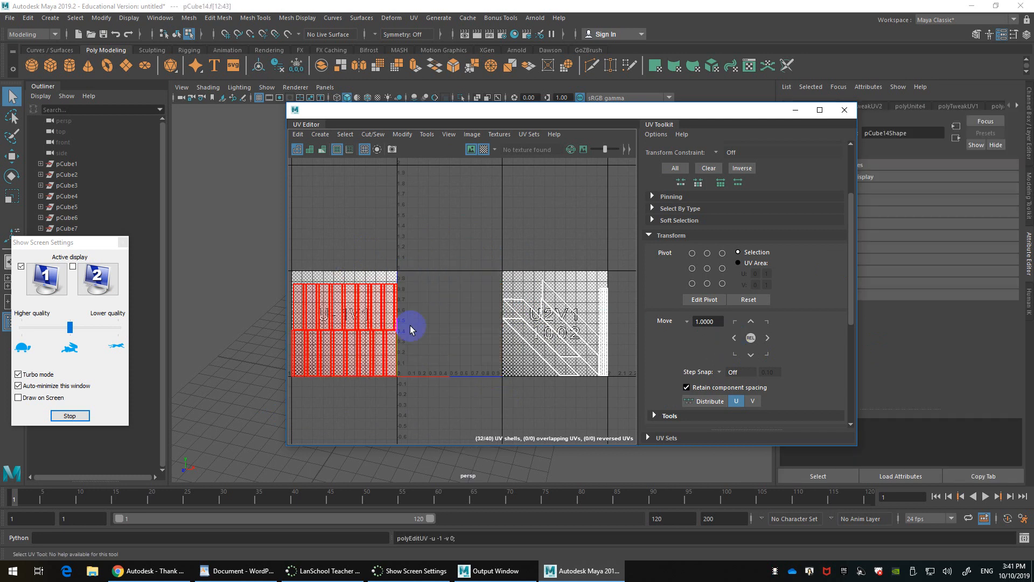
{"action": "scroll", "coordinate": [464, 292], "scroll_direction": "down", "scroll_amount": 2}
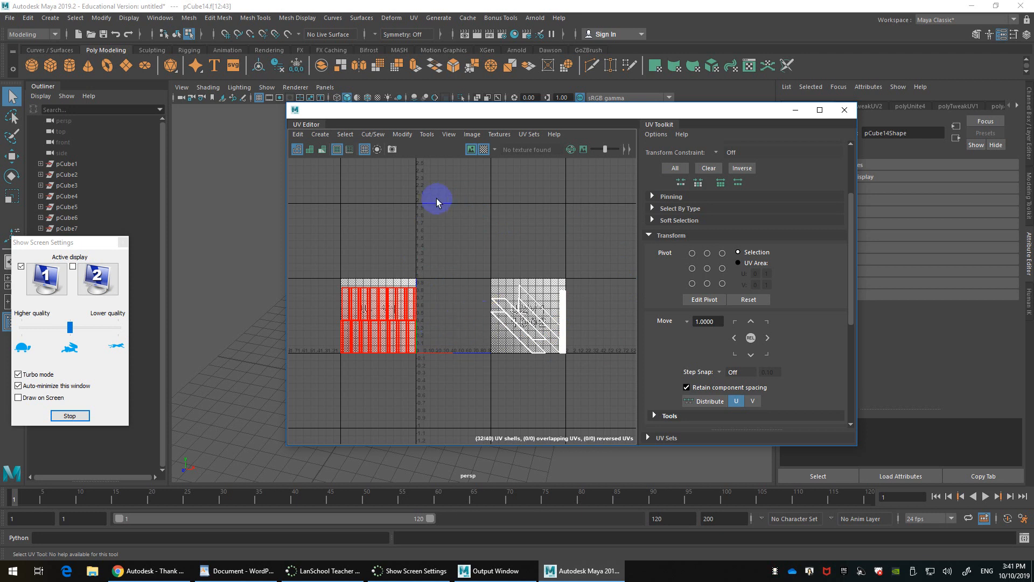
Step: Shift the steps' UV shells back and forth along U by whole tiles, ending one tile left of the first tile
{"action": "left_click", "coordinate": [734, 337]}
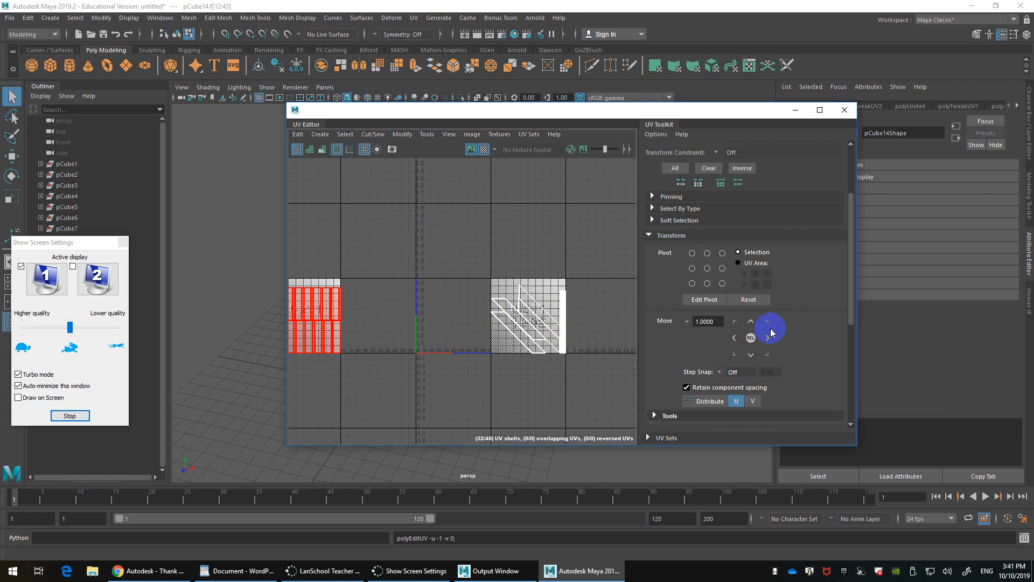
{"action": "left_click", "coordinate": [767, 337]}
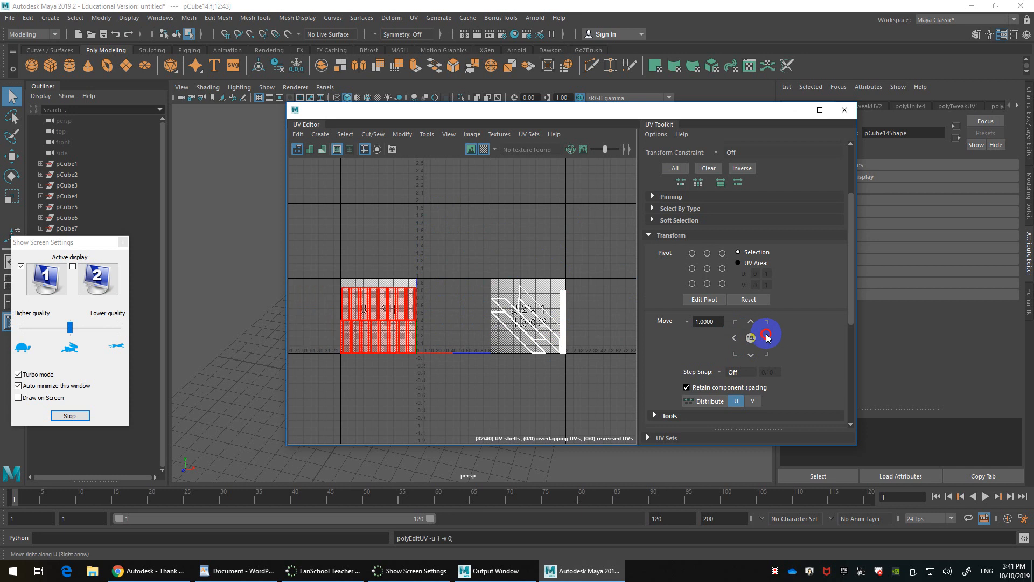
{"action": "left_click", "coordinate": [734, 339]}
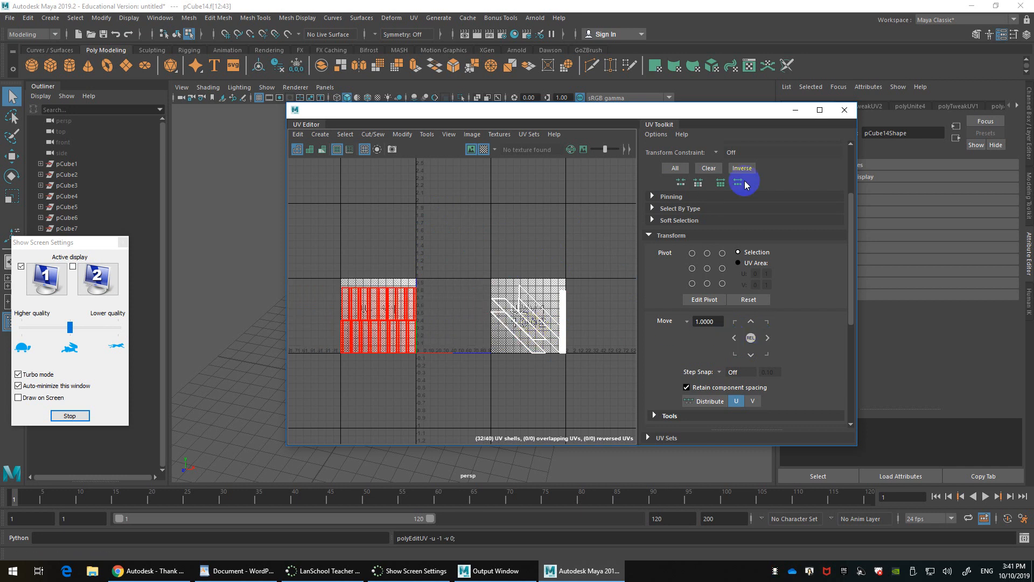
Step: Close the UV Editor and assign a new Blinn material to the selected faces of the stair steps
{"action": "left_click", "coordinate": [843, 111]}
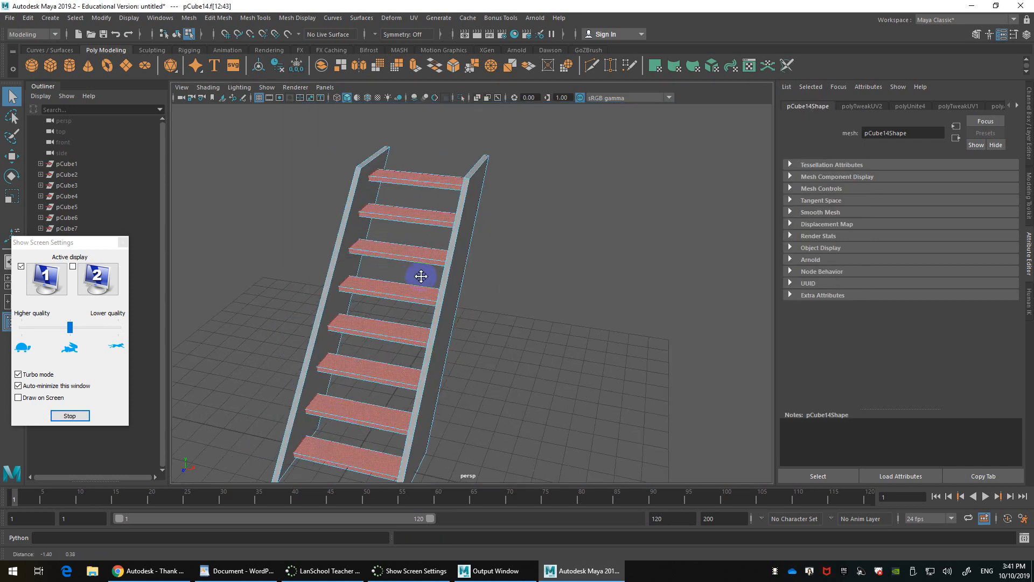
{"action": "left_click", "coordinate": [424, 256]}
{"action": "right_click", "coordinate": [424, 257]}
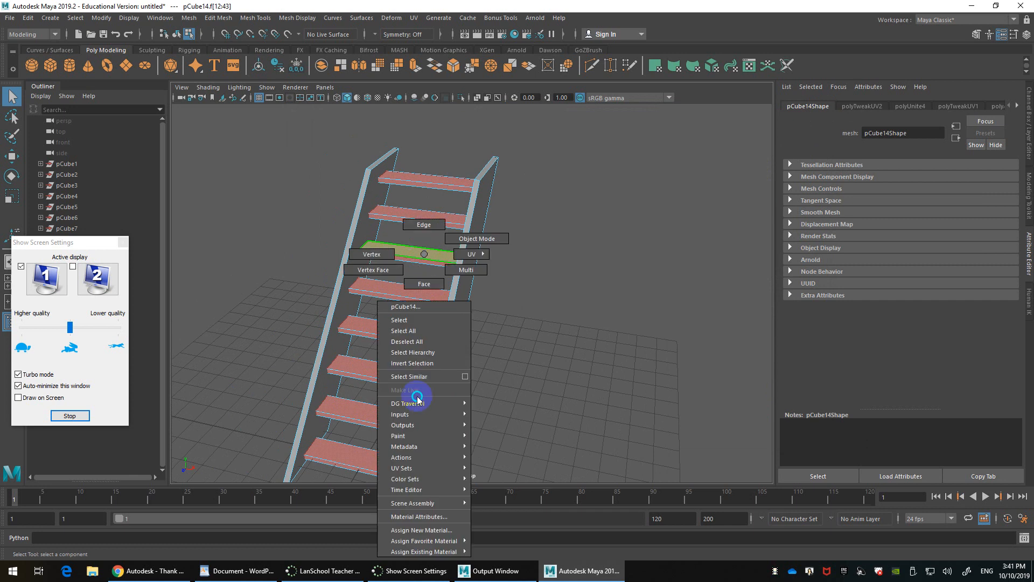
{"action": "mouse_move", "coordinate": [437, 540]}
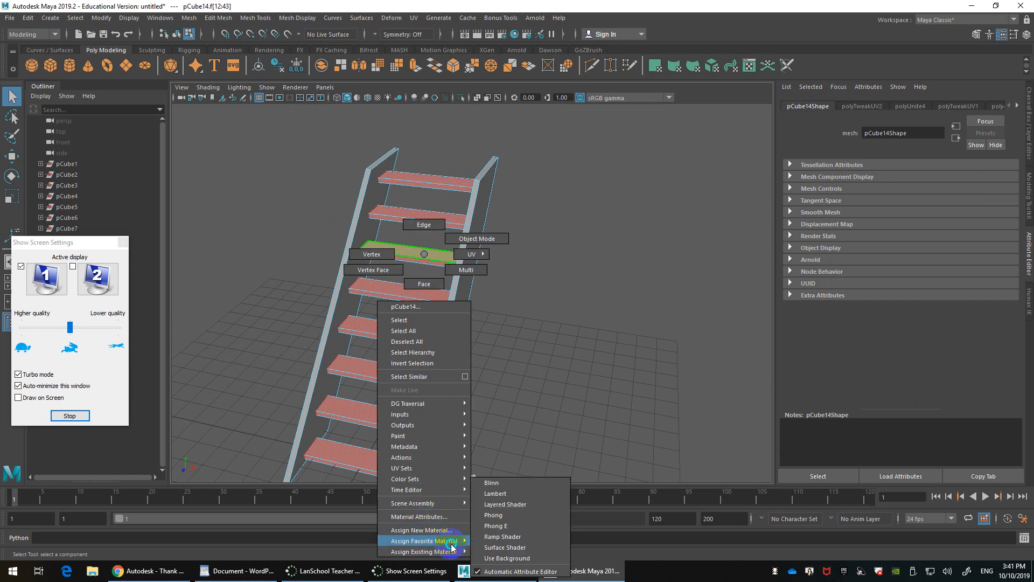
{"action": "left_click", "coordinate": [493, 484]}
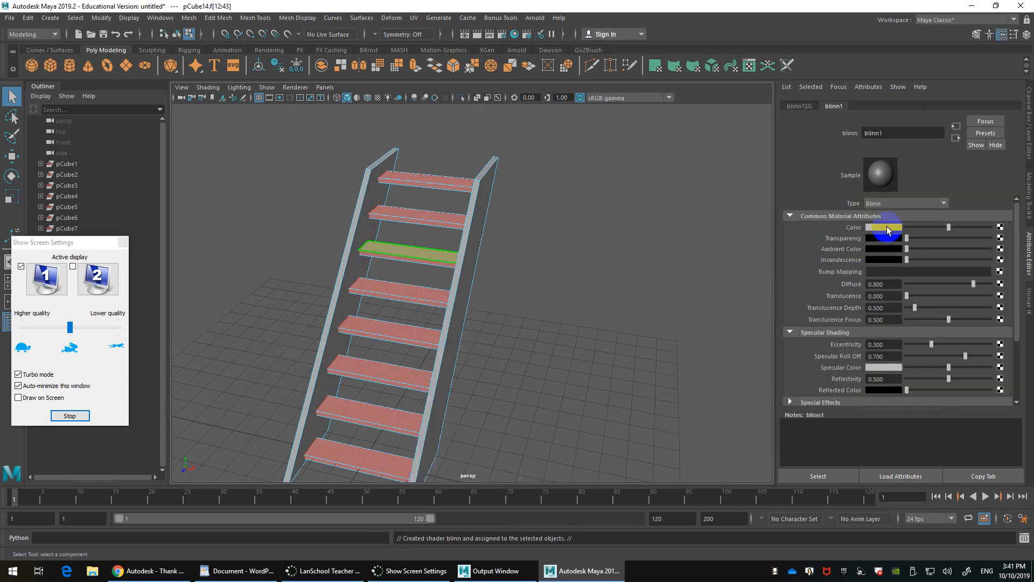
Step: Set the step material's color to bright pink with hue 334.61, saturation 1.000 and maximum value
{"action": "left_click", "coordinate": [886, 227]}
{"action": "left_click", "coordinate": [910, 254]}
{"action": "left_click", "coordinate": [916, 267]}
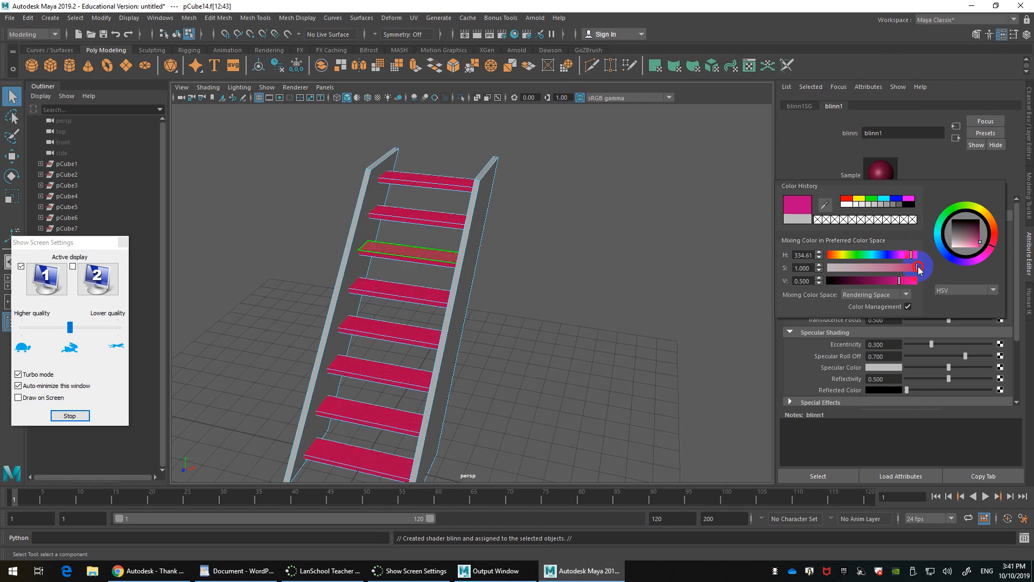
{"action": "left_click_drag", "start_coordinate": [901, 280], "coordinate": [933, 279]}
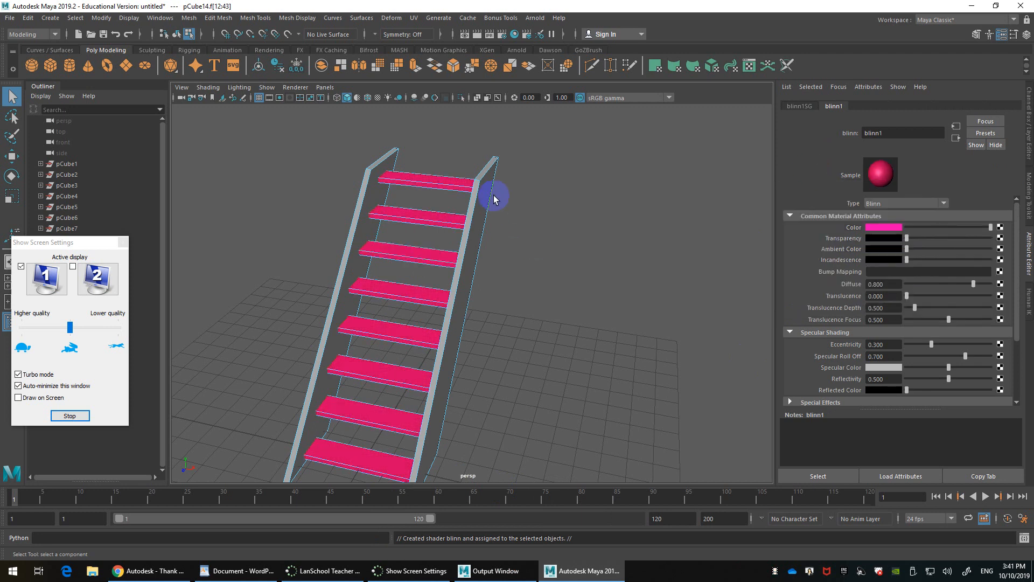
Step: Select all faces of both side rails and assign a second new Blinn material to them
{"action": "right_click_drag", "start_coordinate": [484, 190], "coordinate": [482, 208]}
{"action": "double_click", "coordinate": [482, 209]}
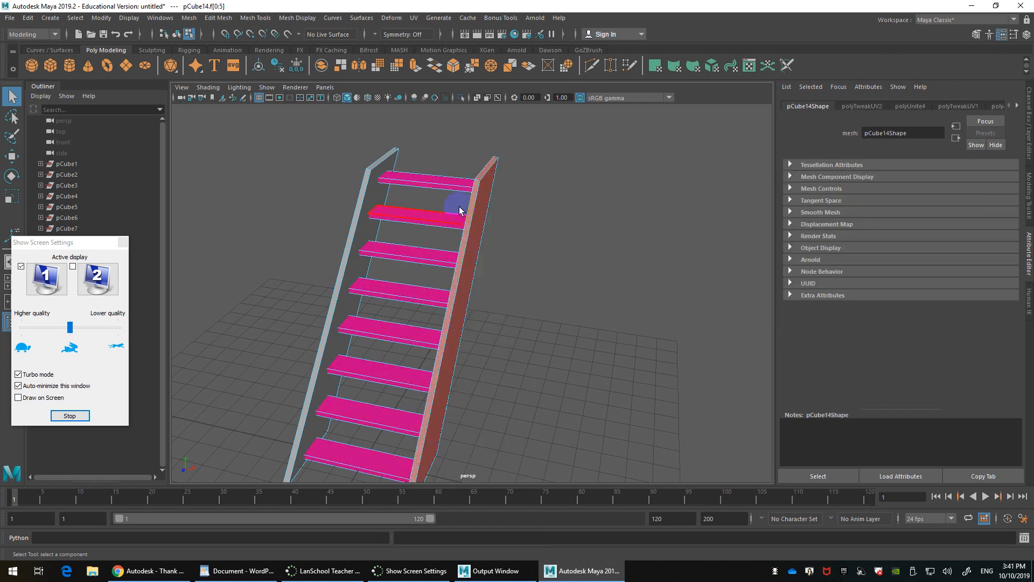
{"action": "double_click", "coordinate": [360, 194], "text": "shift"}
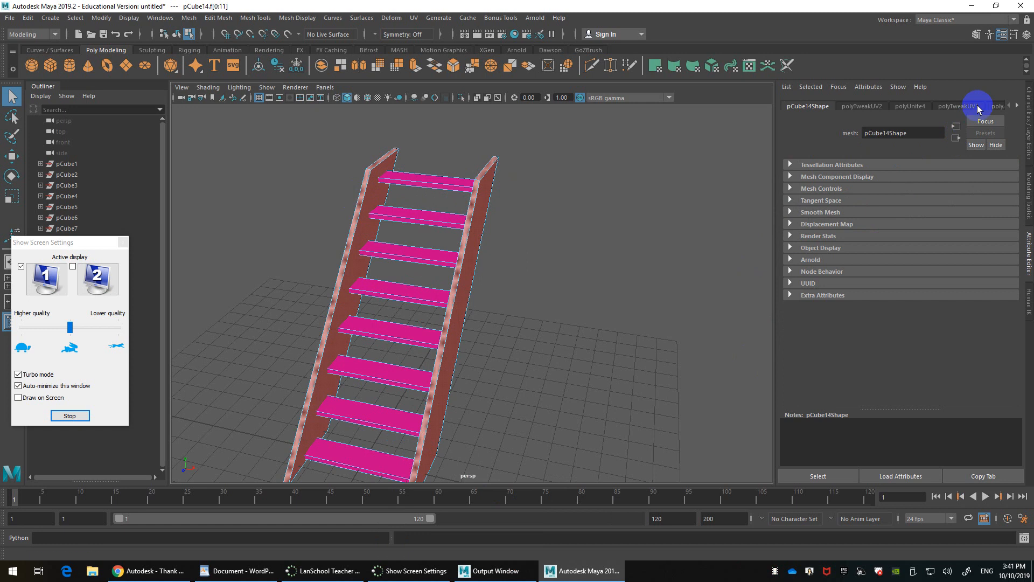
{"action": "scroll", "coordinate": [978, 109], "scroll_direction": "down", "scroll_amount": 5}
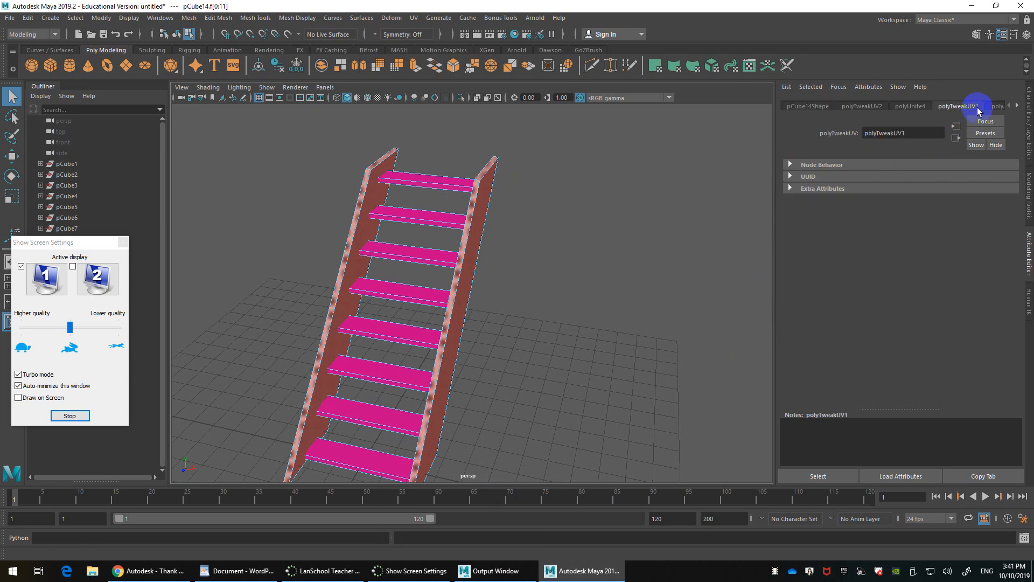
{"action": "right_click_drag", "start_coordinate": [474, 207], "coordinate": [541, 482]}
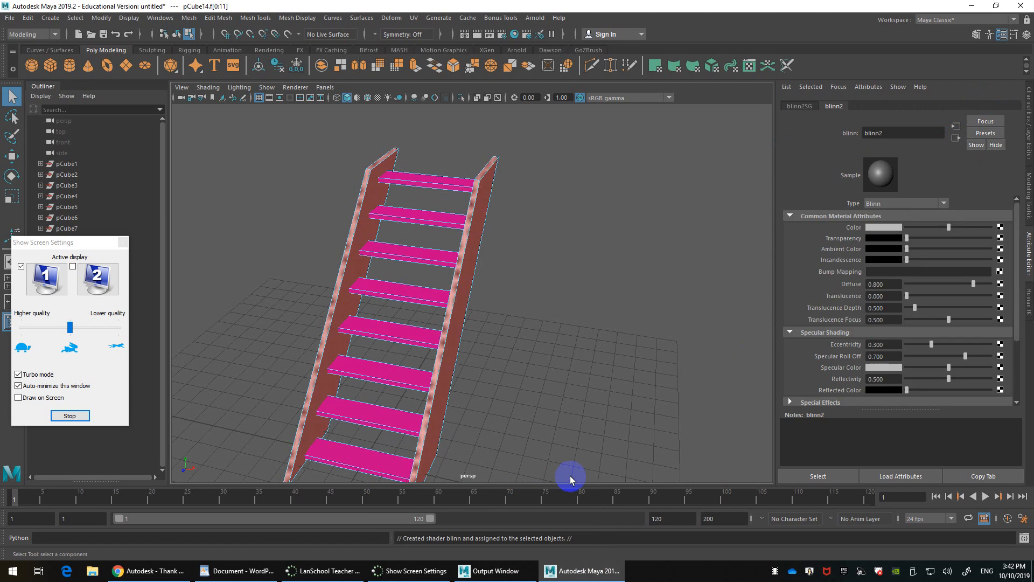
Step: Set the rail material's color to a bright turquoise green, then return to object mode and deselect the staircase
{"action": "left_click", "coordinate": [901, 229]}
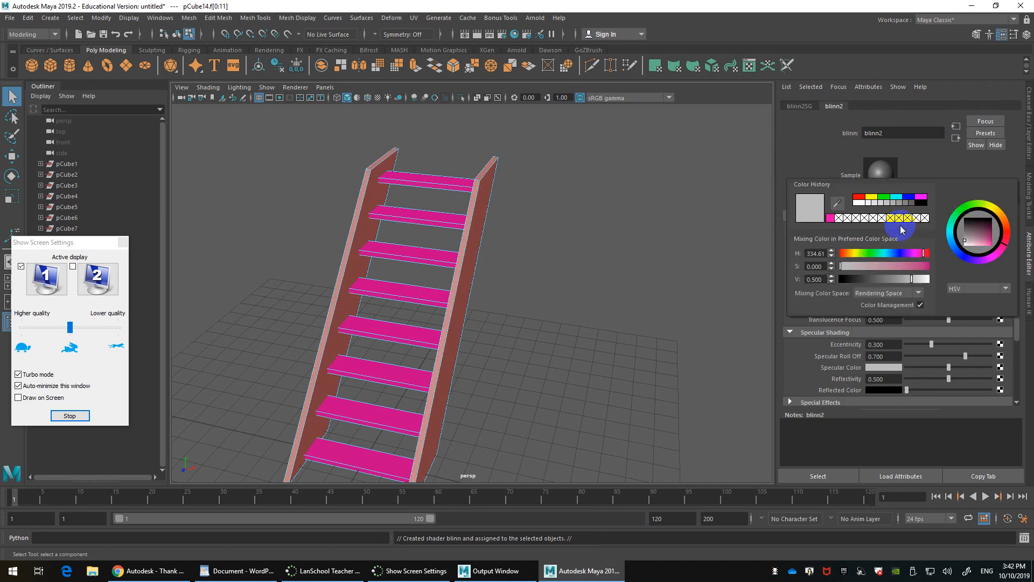
{"action": "left_click_drag", "start_coordinate": [927, 272], "coordinate": [927, 278]}
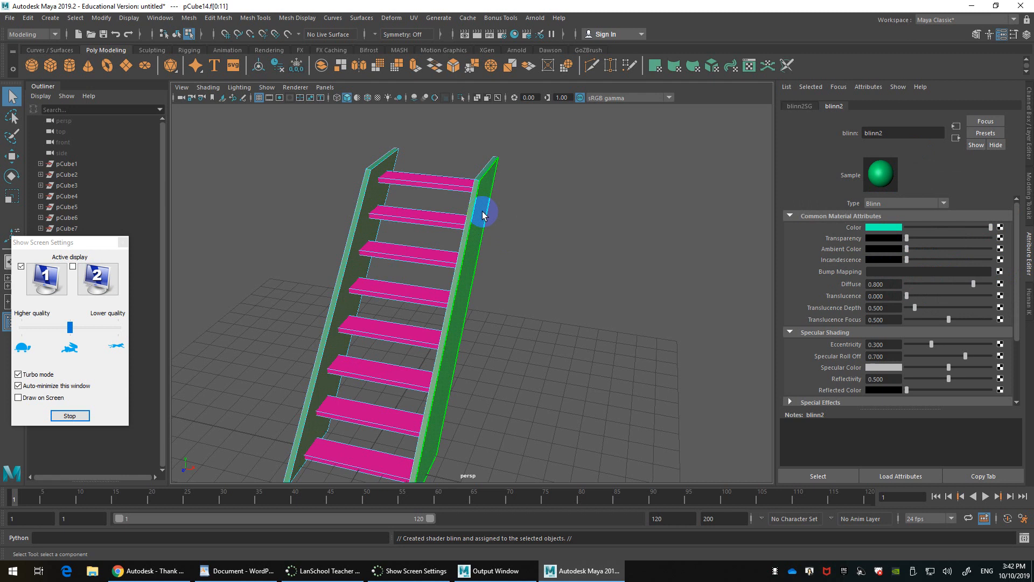
{"action": "right_click_drag", "start_coordinate": [482, 192], "coordinate": [499, 186]}
{"action": "left_click", "coordinate": [511, 193]}
{"action": "left_click_drag", "start_coordinate": [456, 231], "coordinate": [432, 236], "text": "alt"}
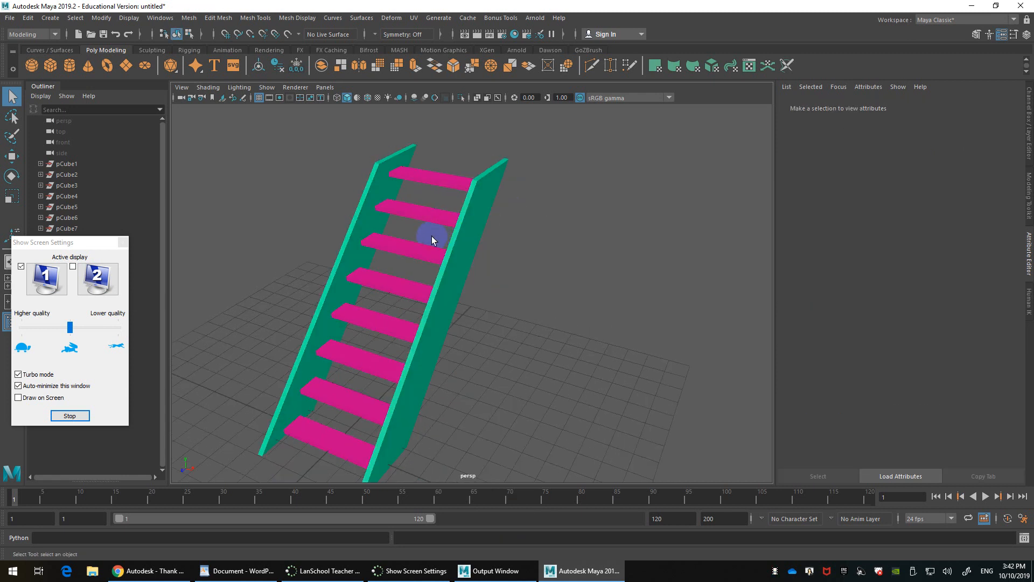
Step: Switch to Chrome and search Google Images for "wood texture" in a new tab
{"action": "left_click", "coordinate": [146, 576]}
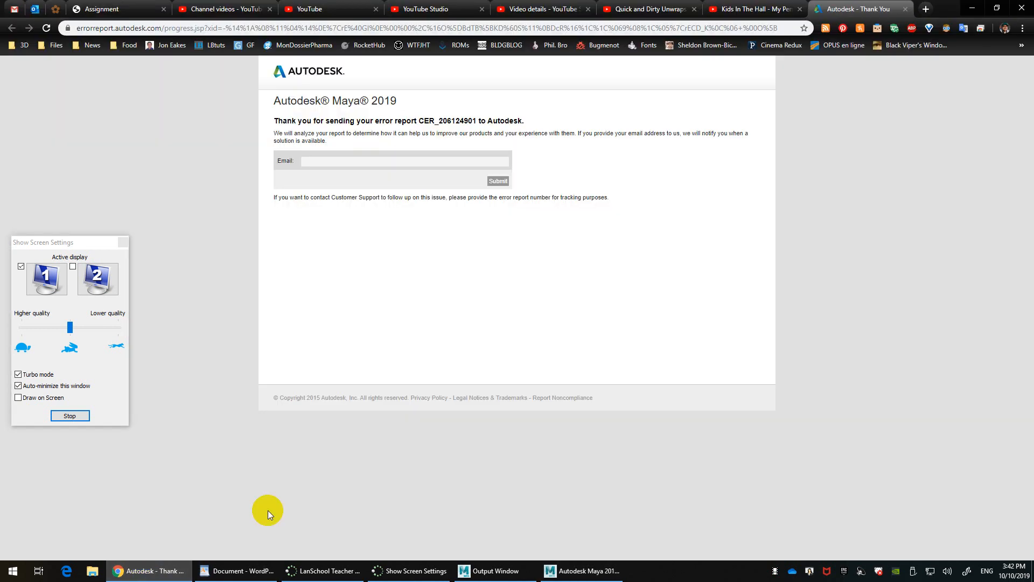
{"action": "key", "text": "ctrl+t"}
{"action": "type", "text": "w"}
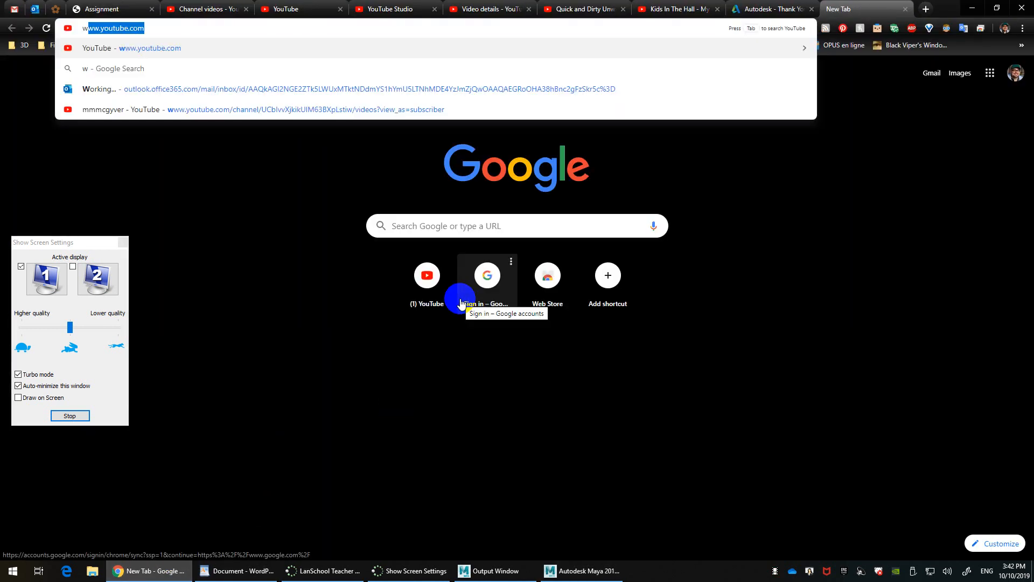
{"action": "type", "text": "ood textur"}
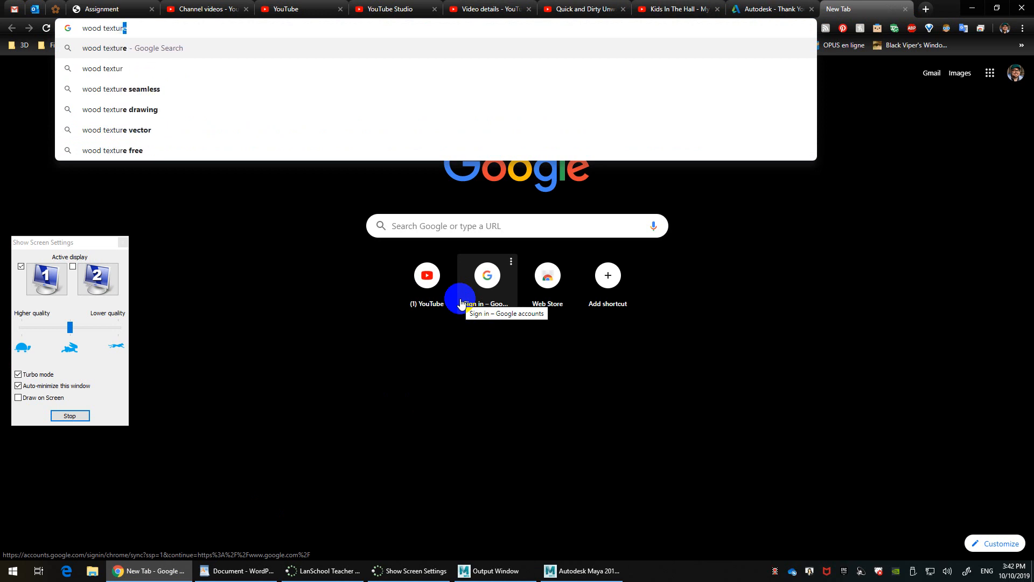
{"action": "key", "text": "Return"}
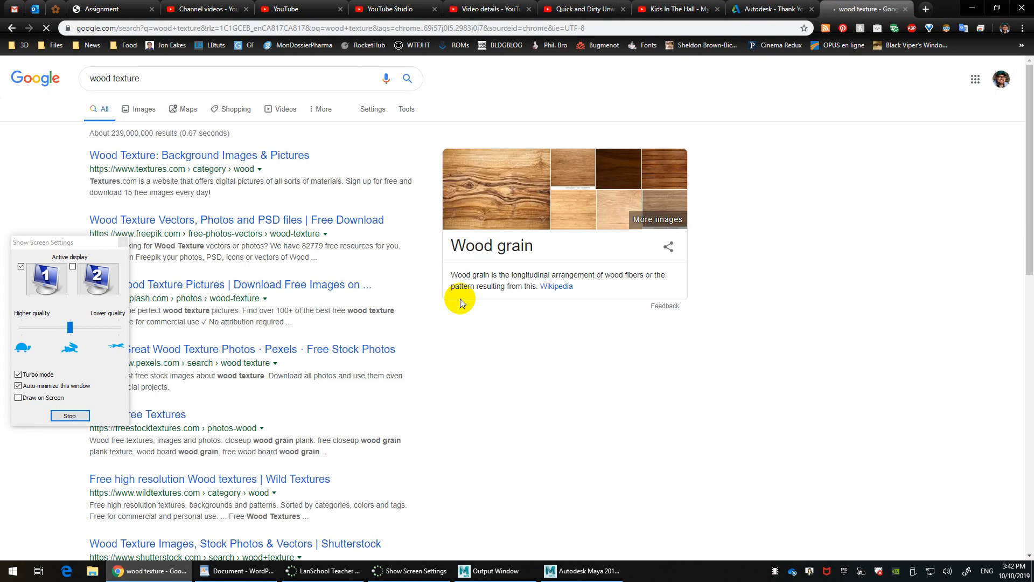
{"action": "left_click", "coordinate": [143, 109]}
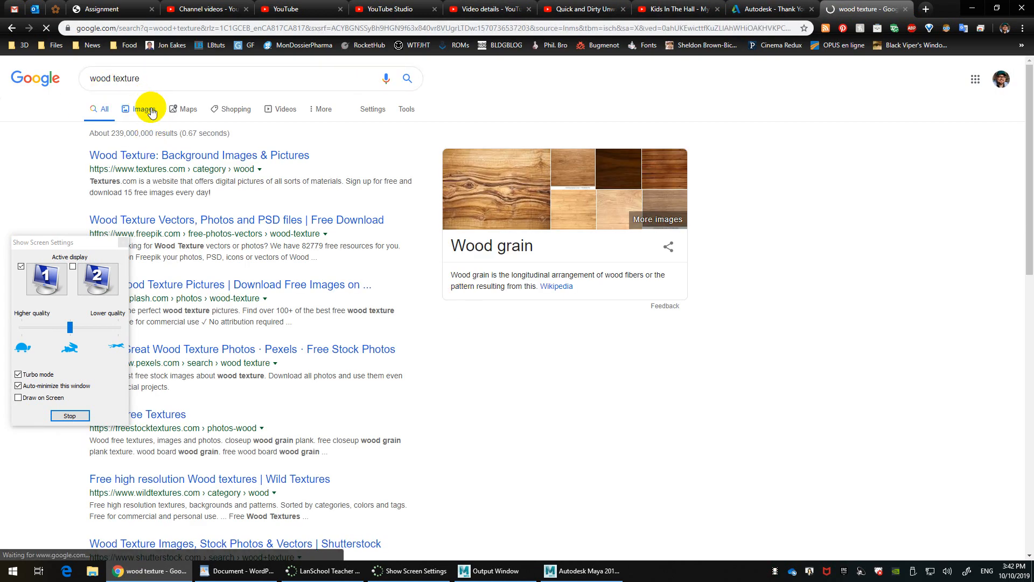
{"action": "scroll", "coordinate": [538, 221], "scroll_direction": "down", "scroll_amount": 2}
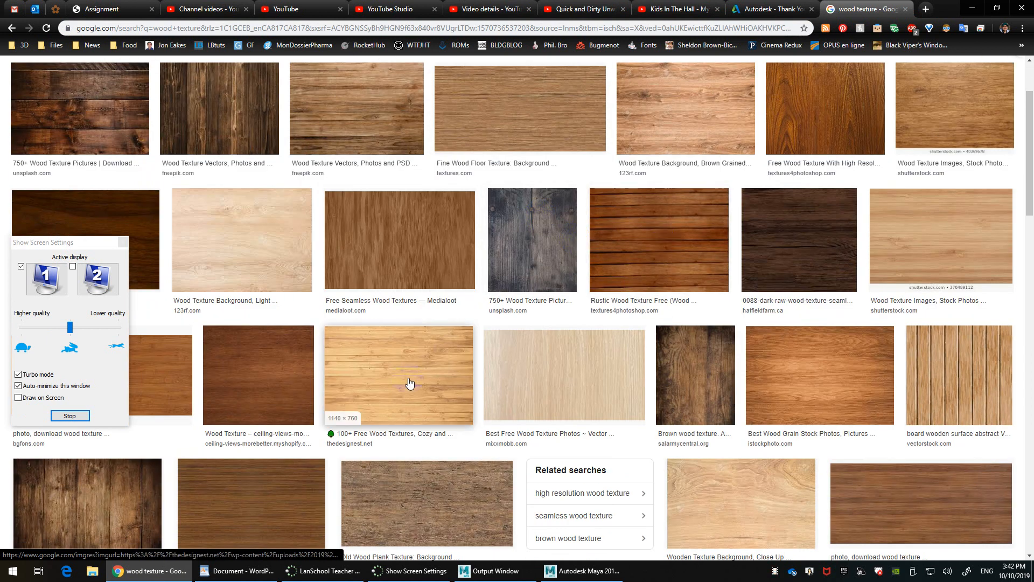
{"action": "scroll", "coordinate": [409, 383], "scroll_direction": "down", "scroll_amount": 10}
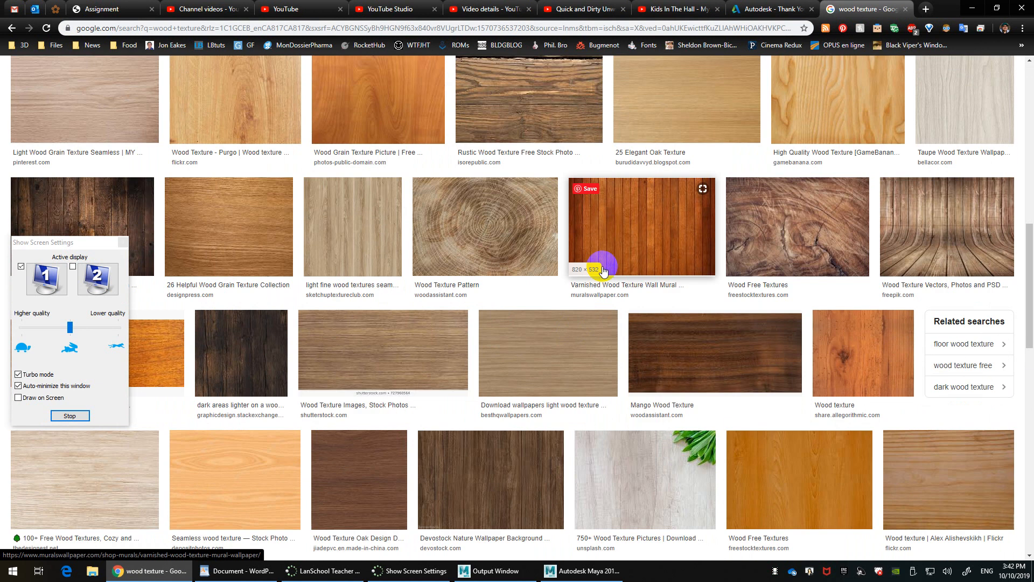
{"action": "left_click", "coordinate": [613, 232]}
{"action": "right_click", "coordinate": [716, 207]}
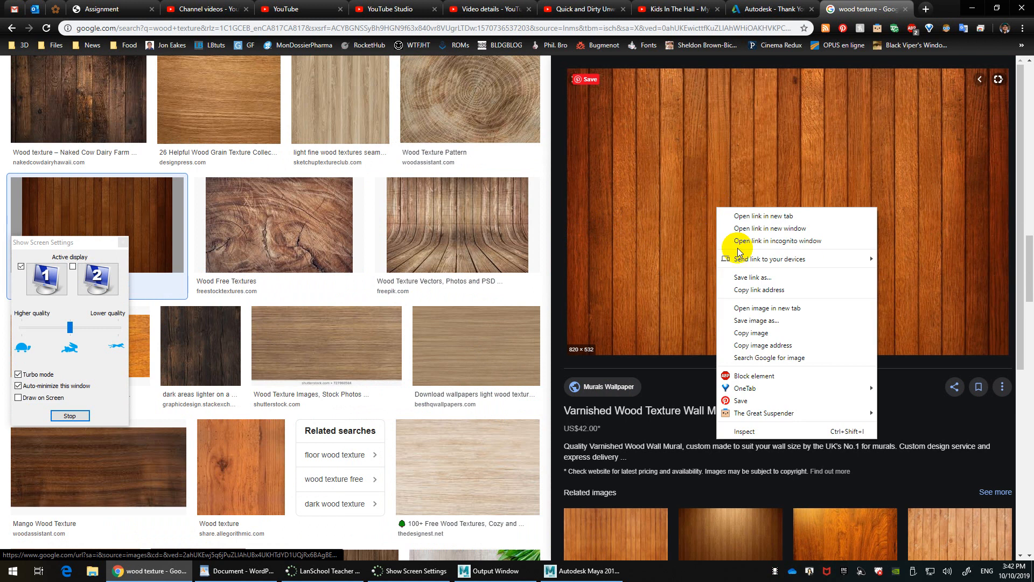
{"action": "left_click", "coordinate": [756, 321]}
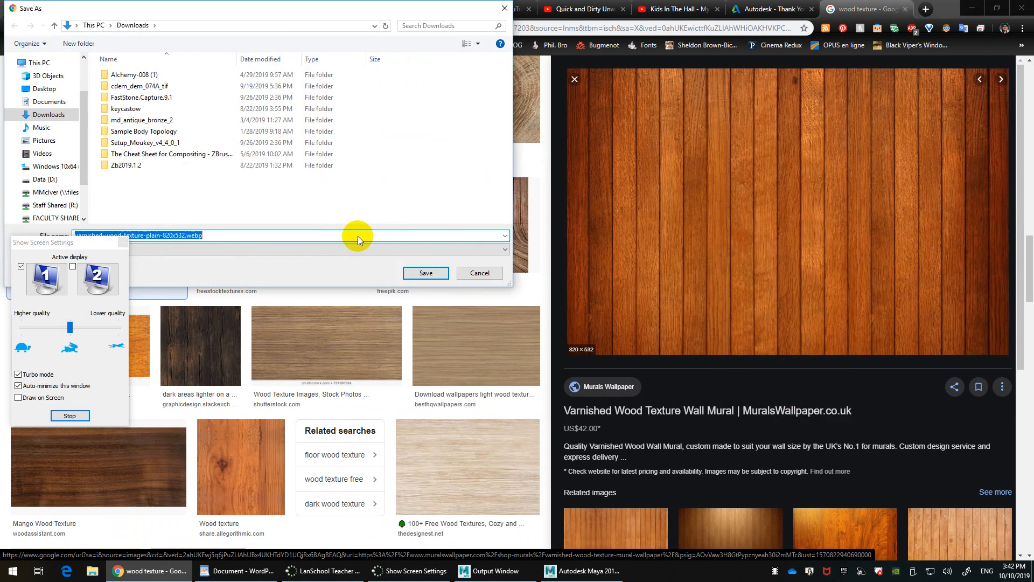
{"action": "left_click", "coordinate": [54, 118]}
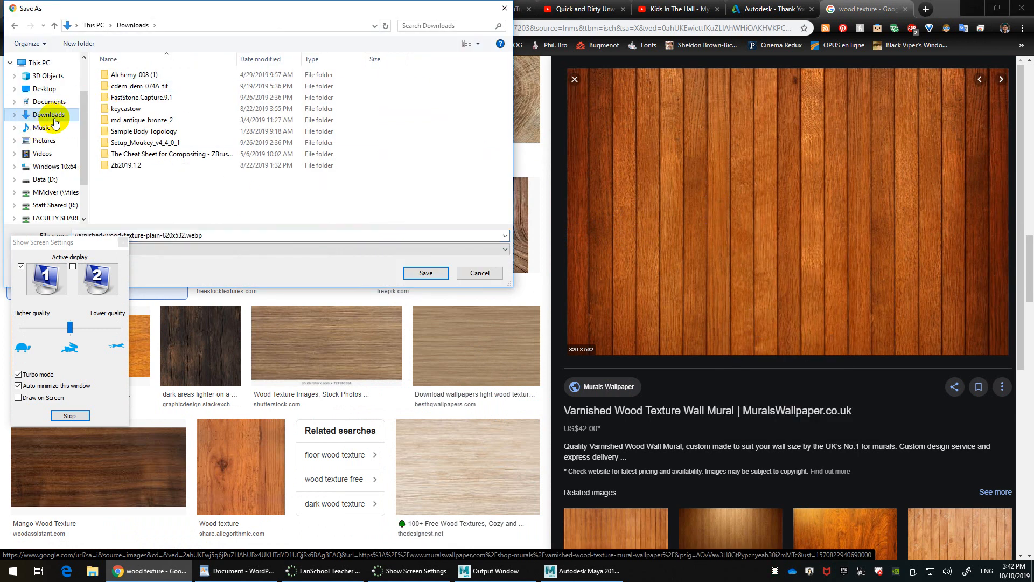
{"action": "left_click", "coordinate": [429, 273]}
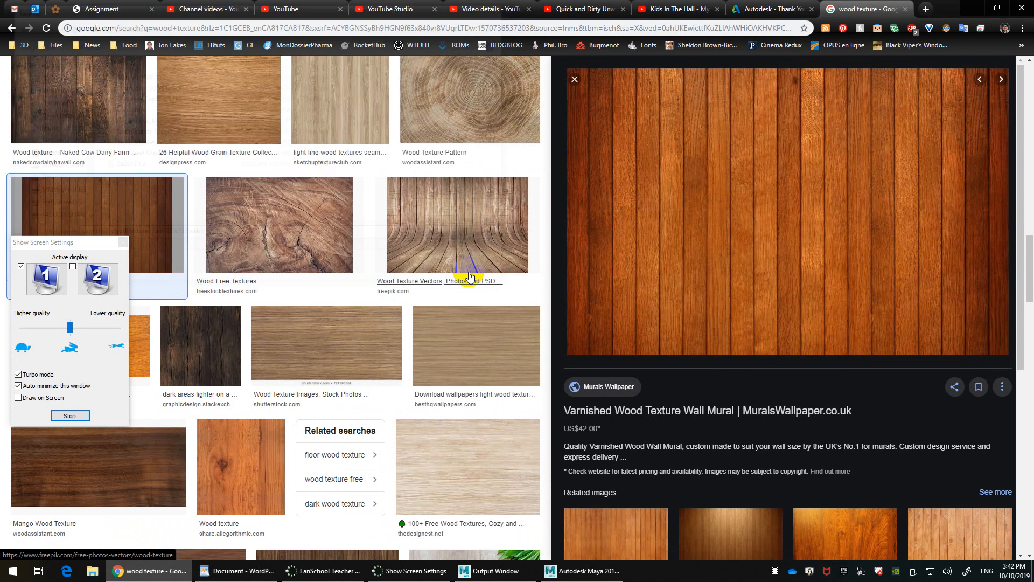
Step: Save the dark brown Devostock wood texture to the Downloads folder under the name wood
{"action": "scroll", "coordinate": [463, 269], "scroll_direction": "down", "scroll_amount": 5}
{"action": "left_click", "coordinate": [350, 326]}
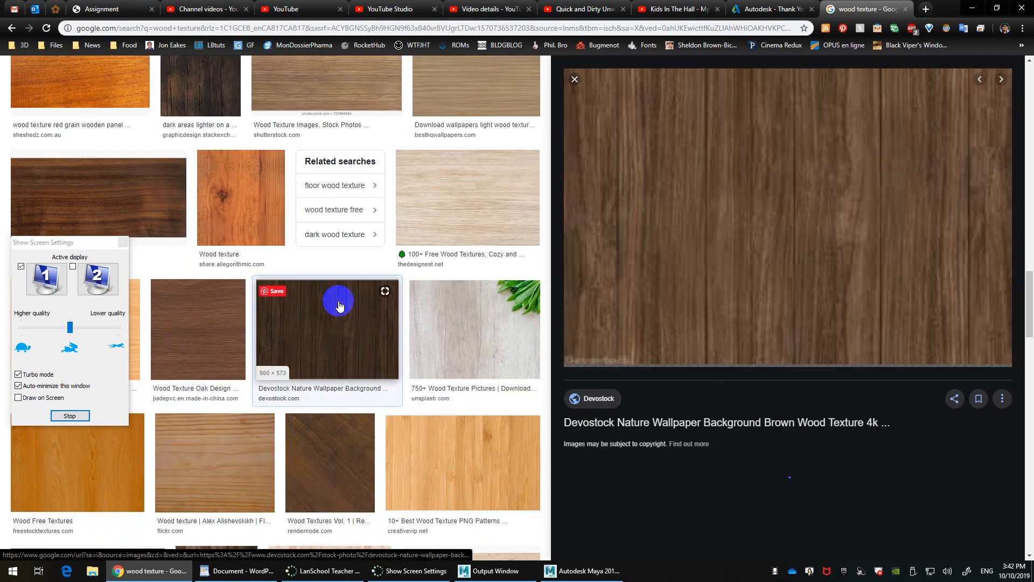
{"action": "right_click", "coordinate": [717, 197]}
{"action": "left_click", "coordinate": [695, 249]}
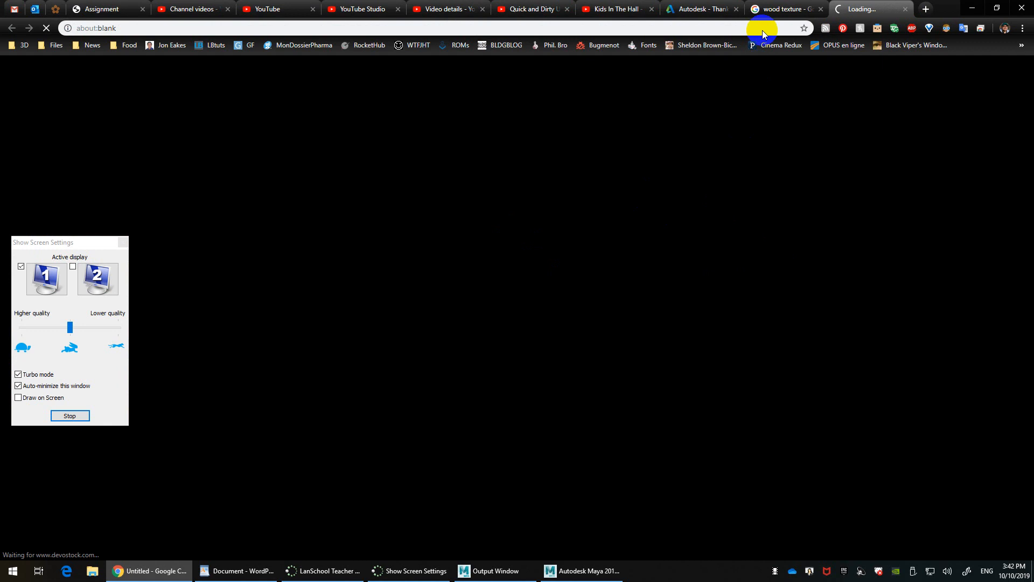
{"action": "left_click", "coordinate": [765, 8]}
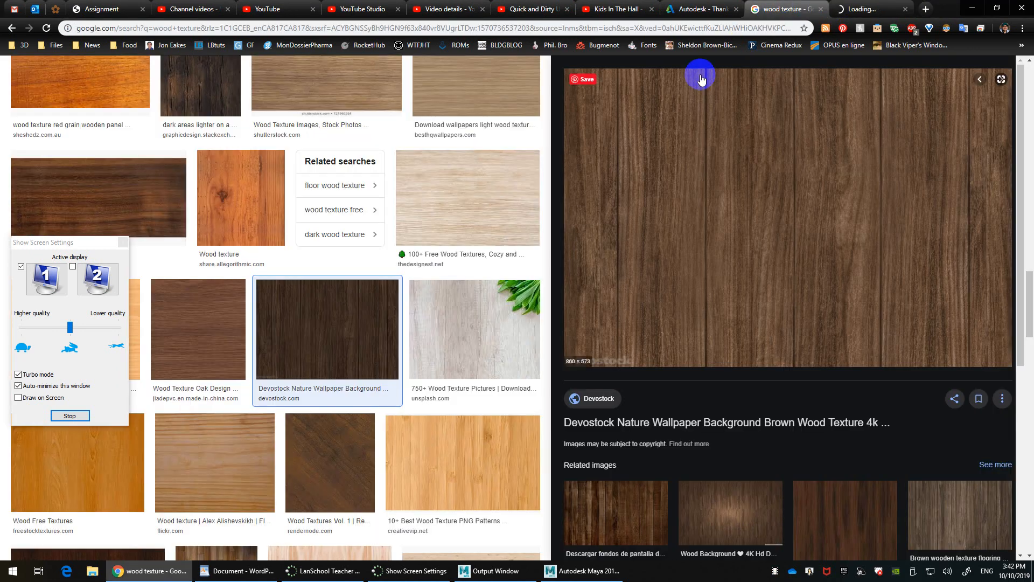
{"action": "right_click", "coordinate": [781, 120]}
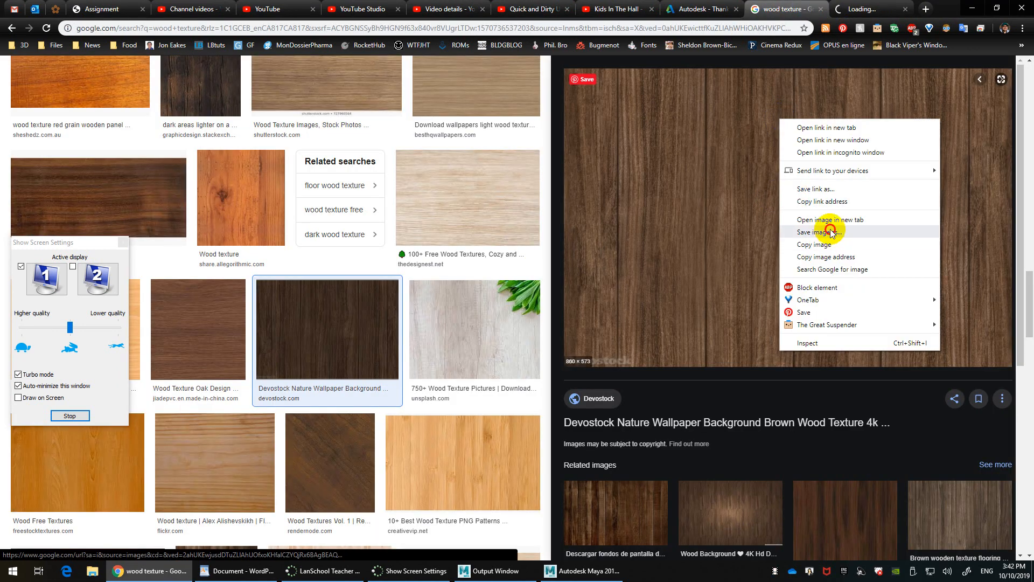
{"action": "left_click", "coordinate": [830, 232]}
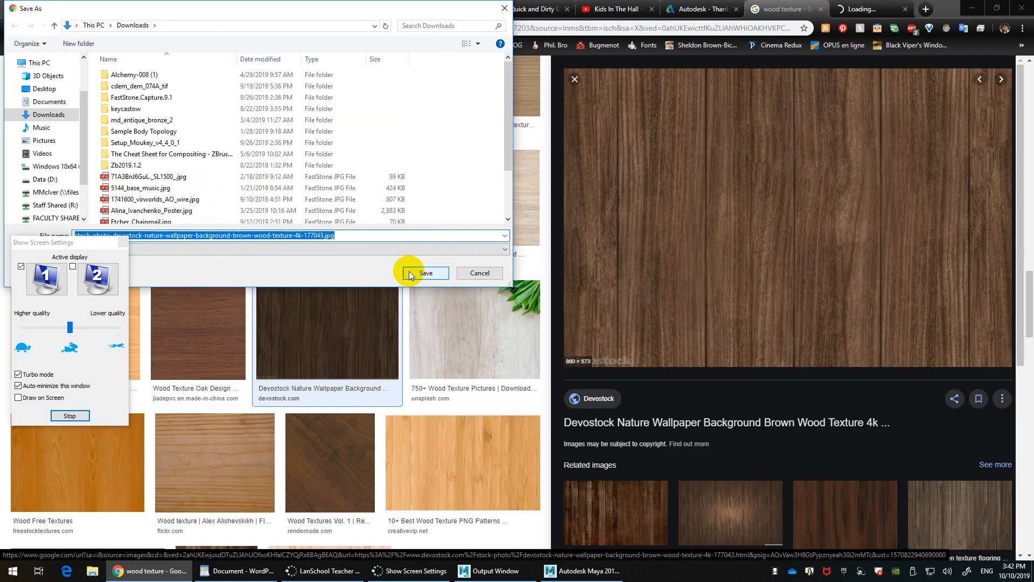
{"action": "type", "text": "wood"}
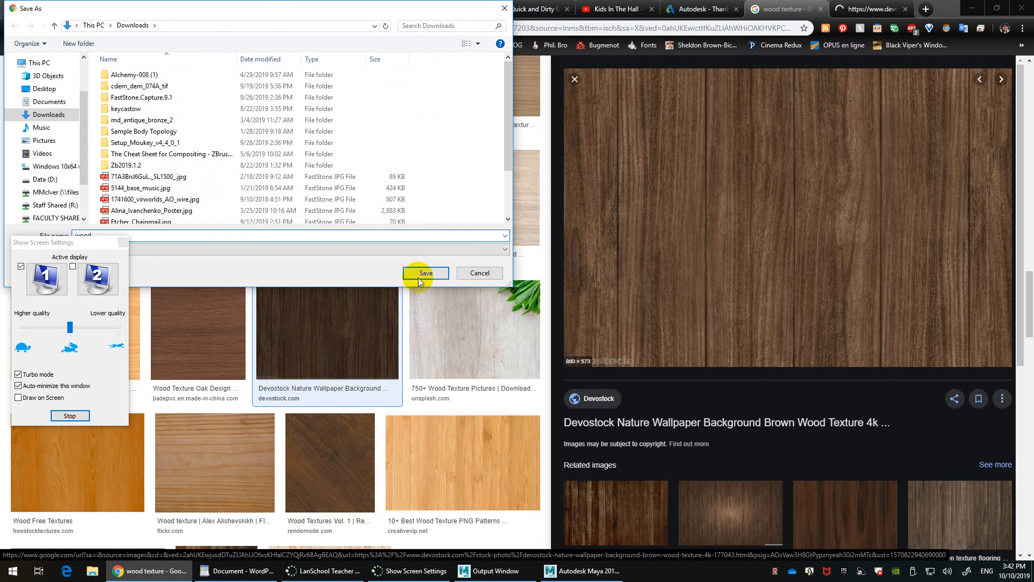
{"action": "left_click", "coordinate": [418, 277]}
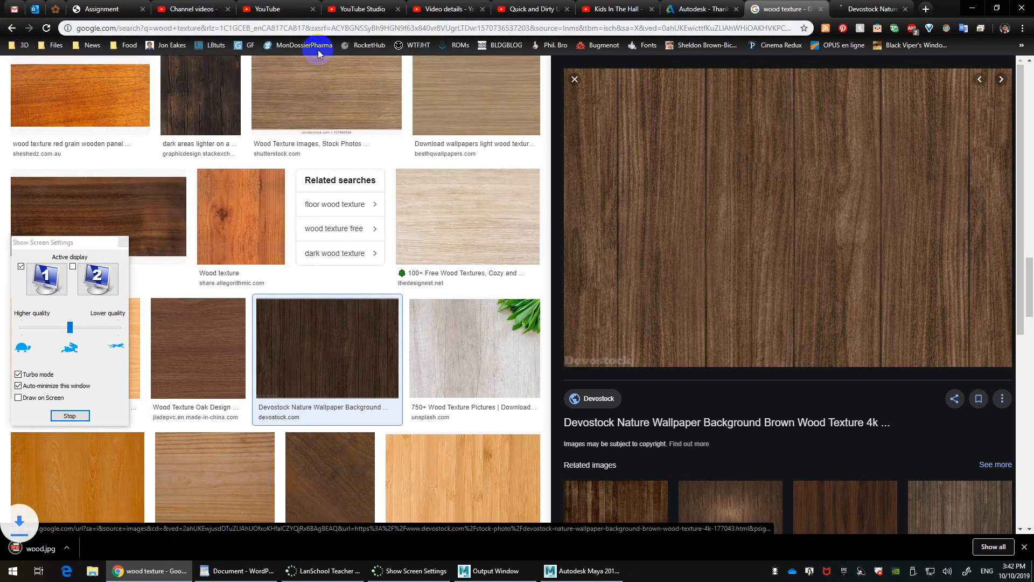
Step: Search Google Images for "scratched metal texture"
{"action": "left_click", "coordinate": [318, 26]}
{"action": "key", "text": "BackSpace"}
{"action": "type", "text": "scret"}
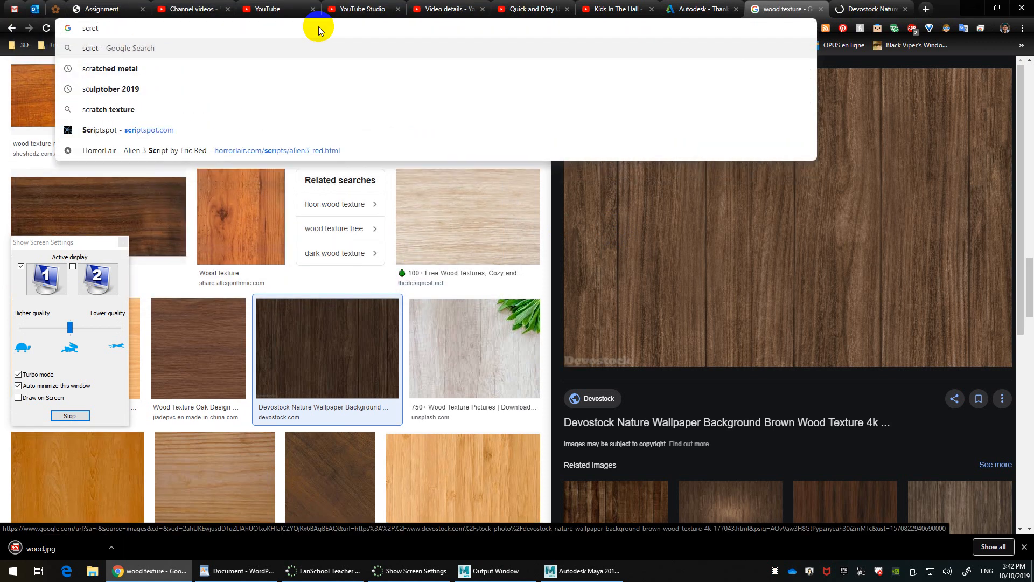
{"action": "key", "text": "BackSpace"}
{"action": "key", "text": "BackSpace"}
{"action": "type", "text": "atc"}
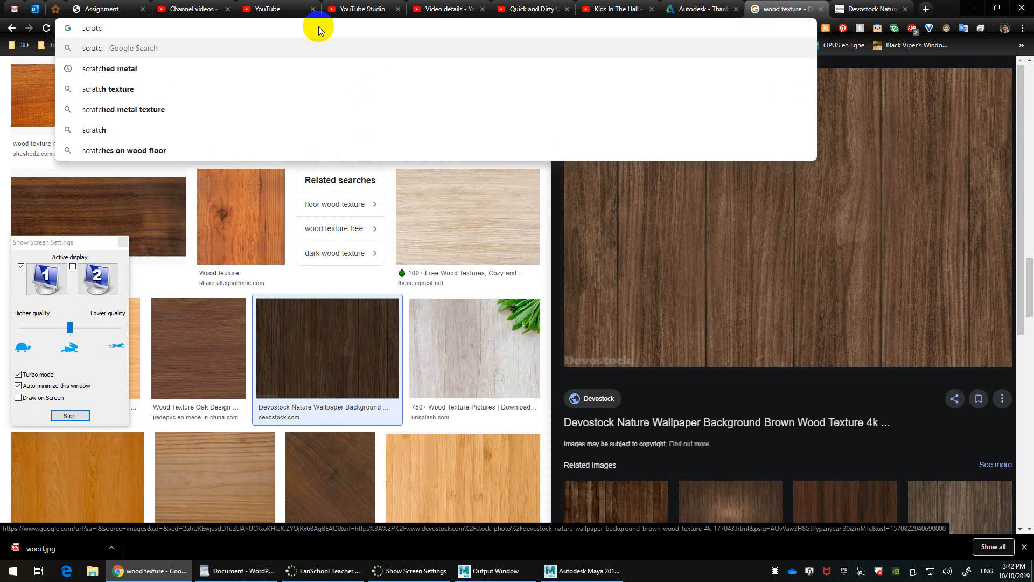
{"action": "type", "text": "hed metal texture"}
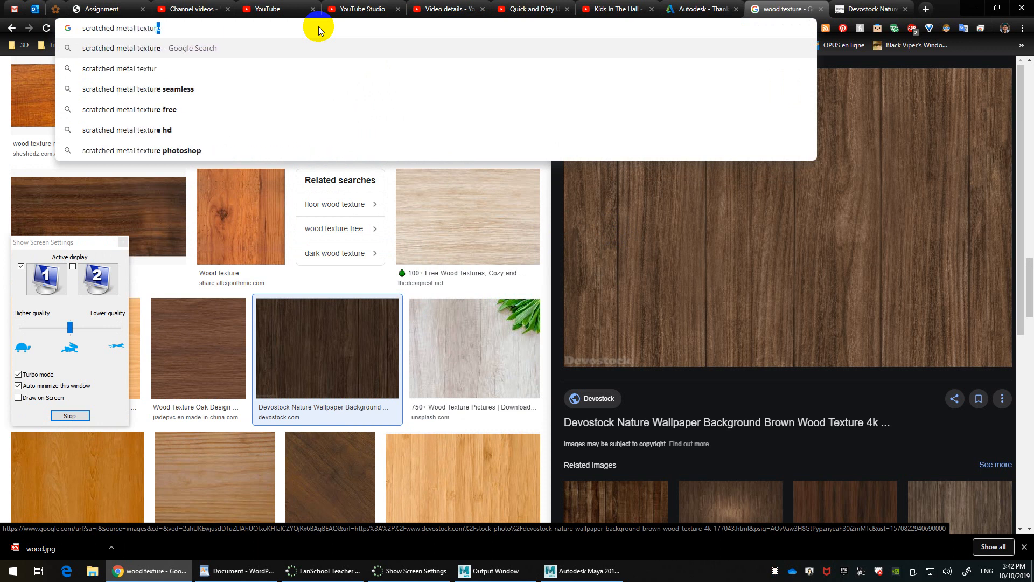
{"action": "key", "text": "Return"}
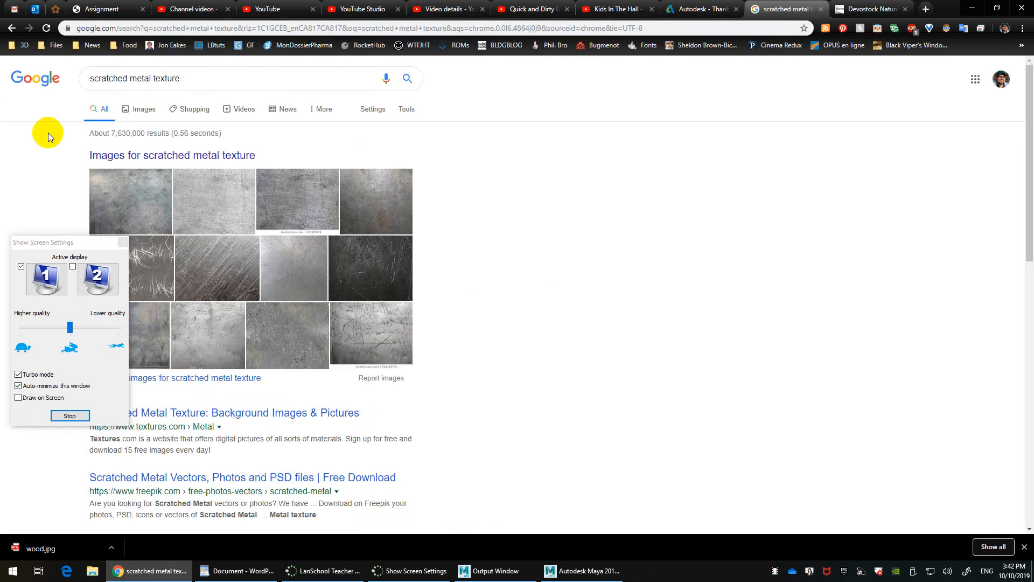
{"action": "left_click", "coordinate": [137, 110]}
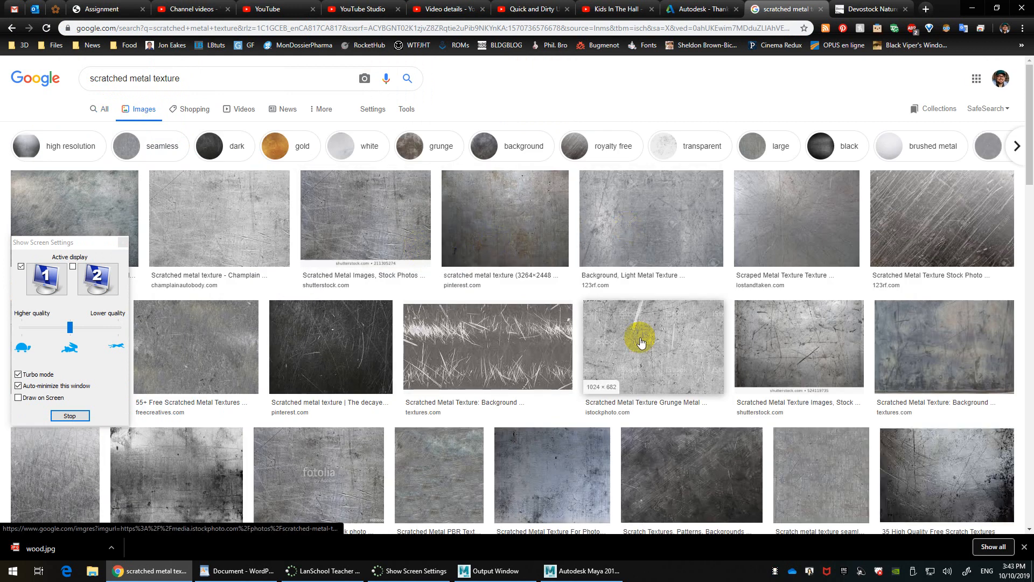
Step: Save the 123RF worn steel sheet texture to the Downloads folder under the name metak
{"action": "left_click", "coordinate": [667, 241]}
{"action": "right_click", "coordinate": [716, 244]}
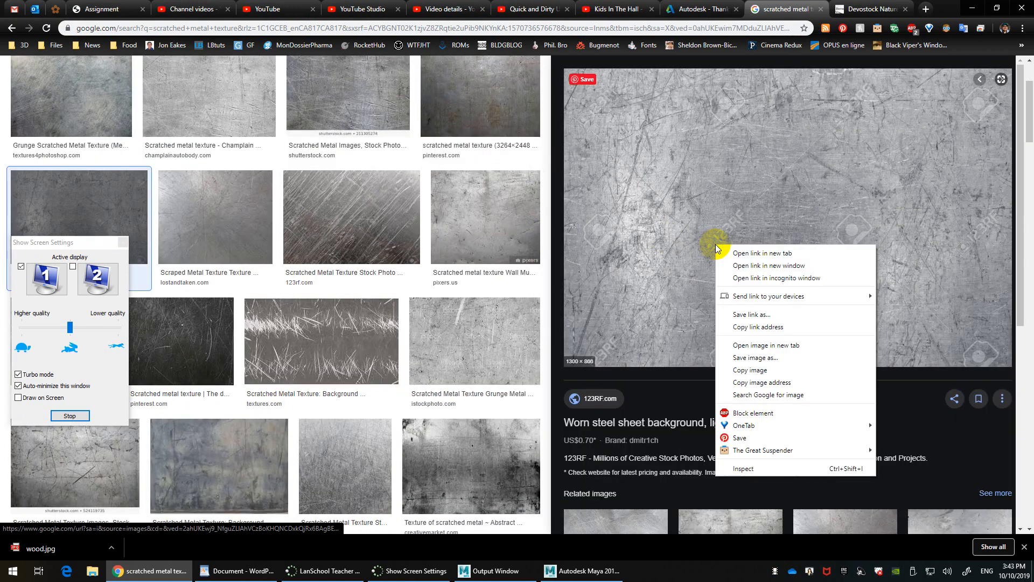
{"action": "left_click", "coordinate": [771, 358]}
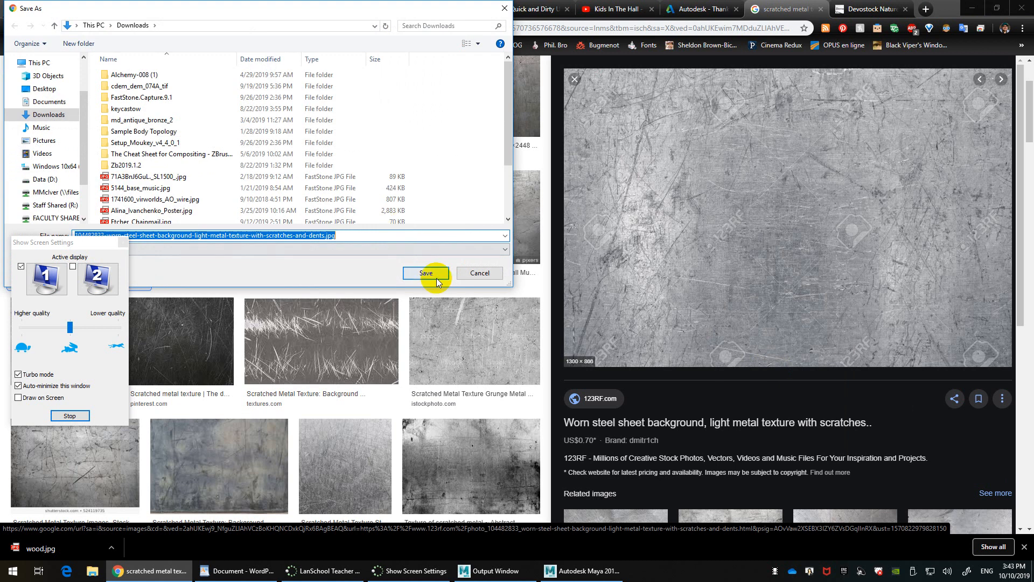
{"action": "type", "text": "metal"}
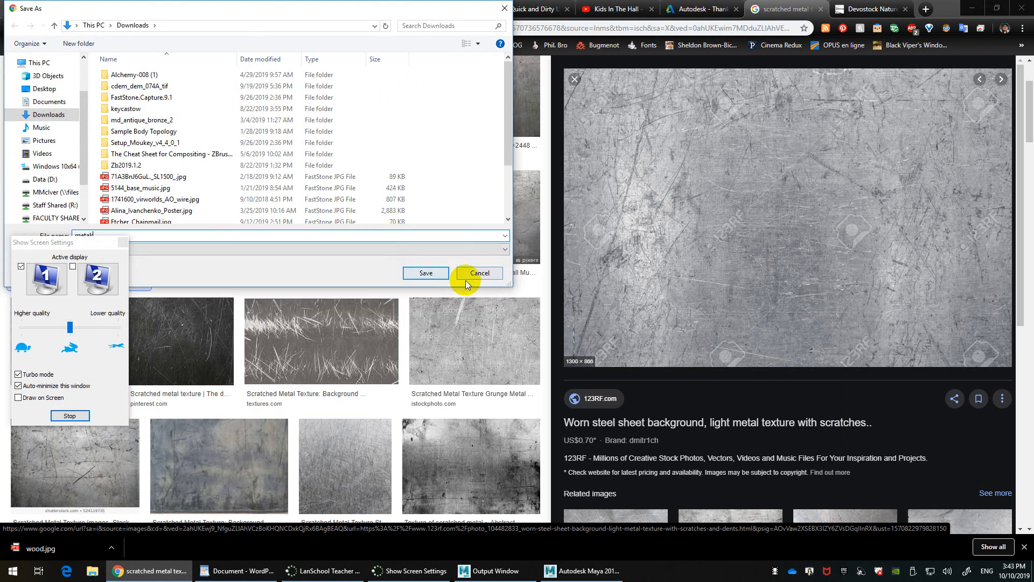
{"action": "left_click", "coordinate": [439, 273]}
Step: Switch to Maya and connect a File texture to the color of the green rail material, blinn2
{"action": "left_click", "coordinate": [571, 569]}
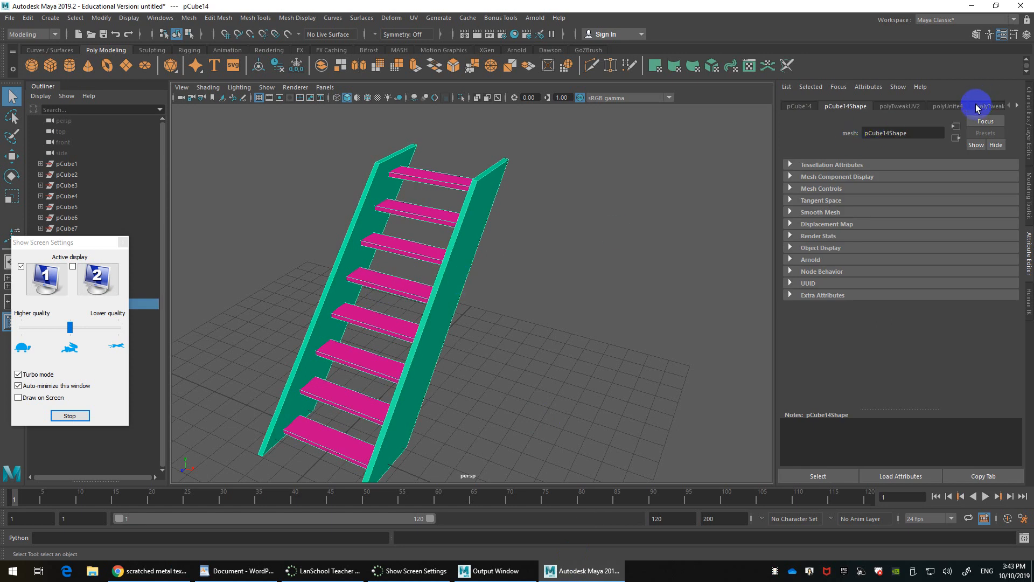
{"action": "left_click", "coordinate": [919, 106]}
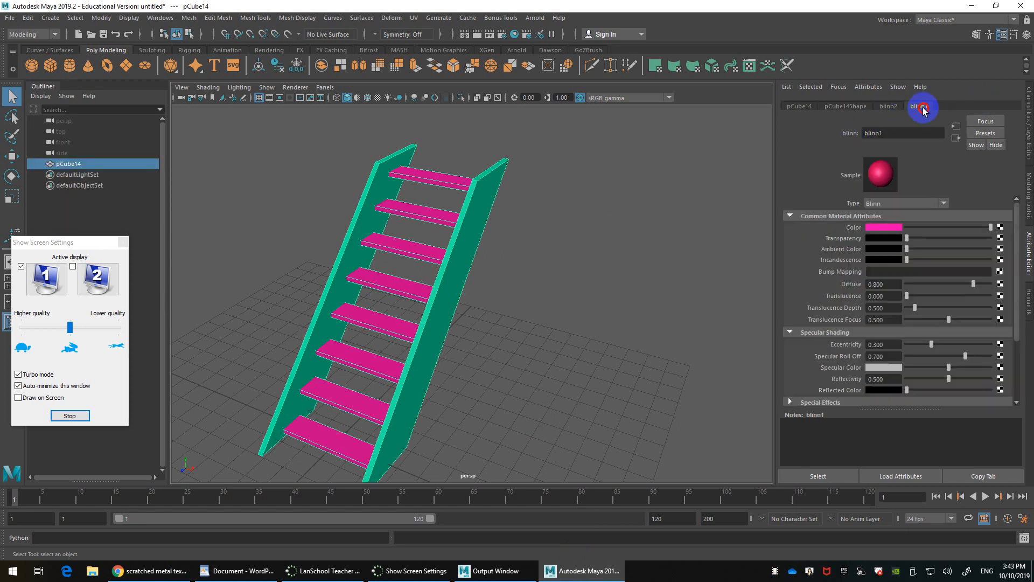
{"action": "left_click", "coordinate": [889, 107]}
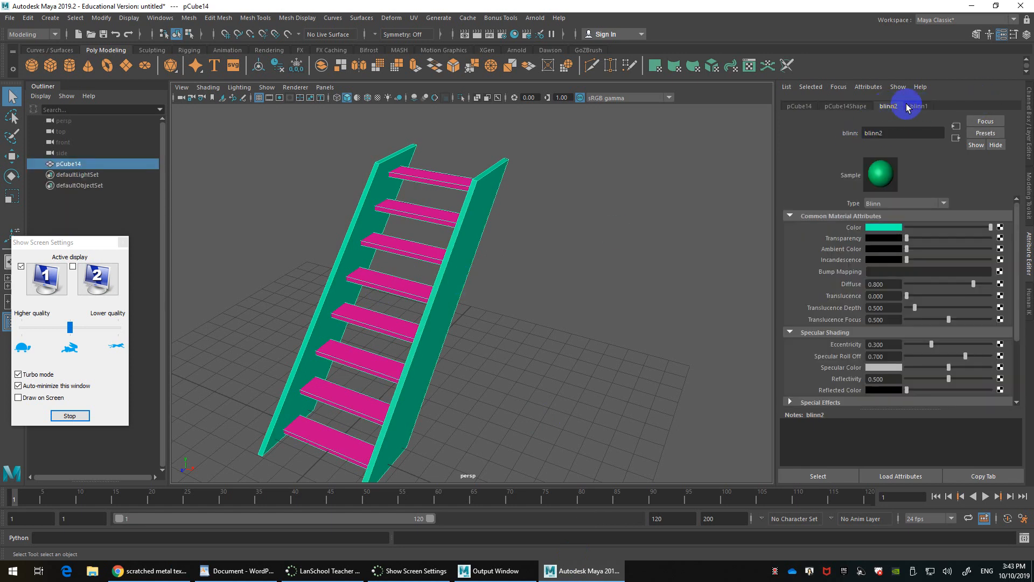
{"action": "left_click", "coordinate": [999, 228]}
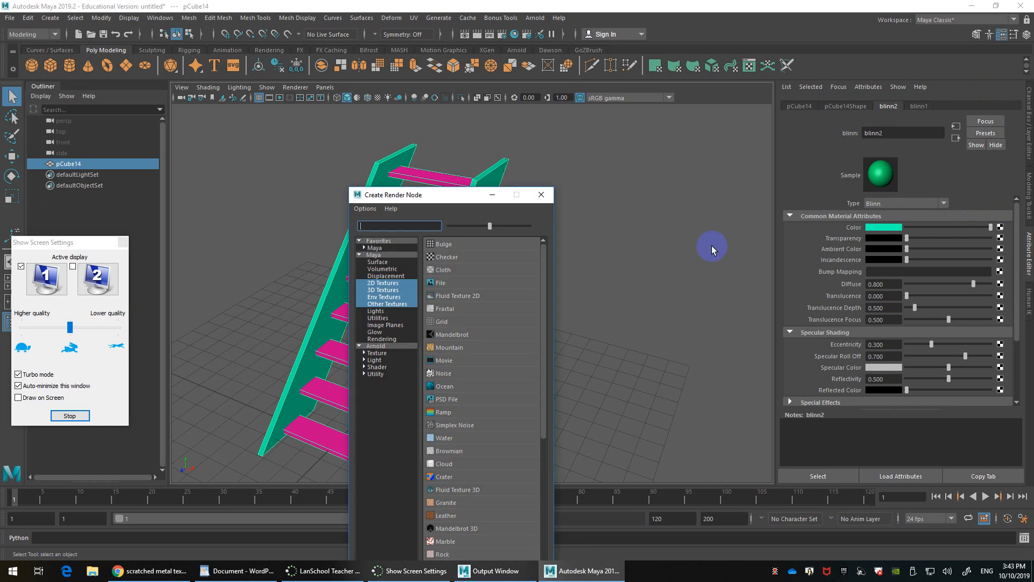
{"action": "left_click", "coordinate": [444, 282]}
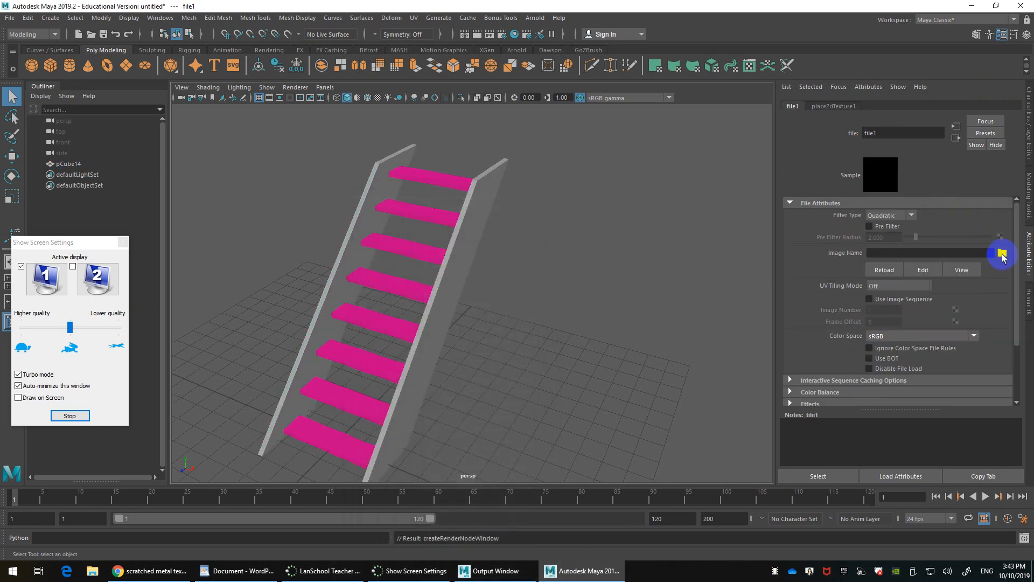
Step: Load metak.jpg from D:\Downloads as the image of the rails' file texture
{"action": "left_click", "coordinate": [1002, 254]}
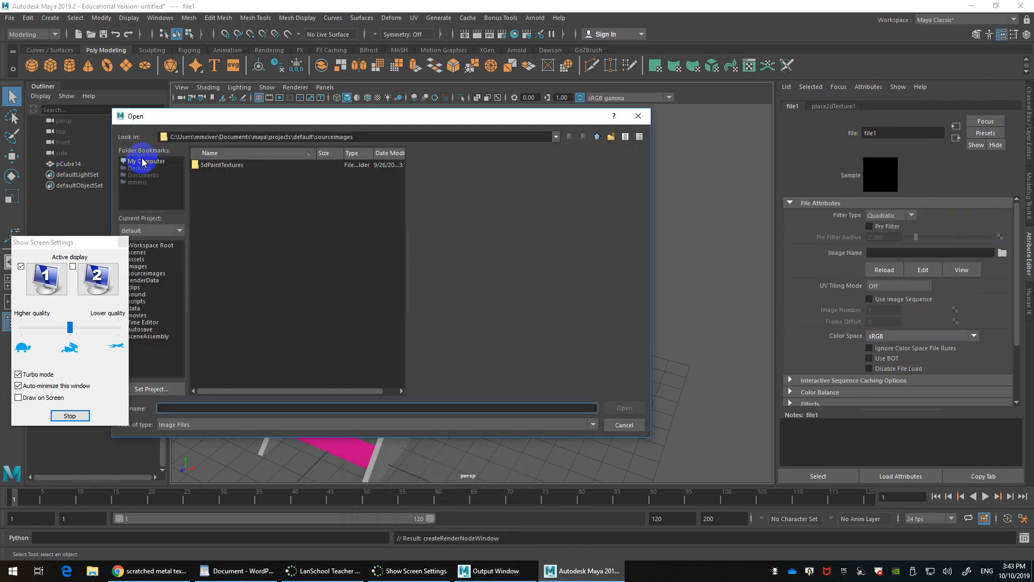
{"action": "left_click", "coordinate": [143, 161]}
{"action": "double_click", "coordinate": [214, 209]}
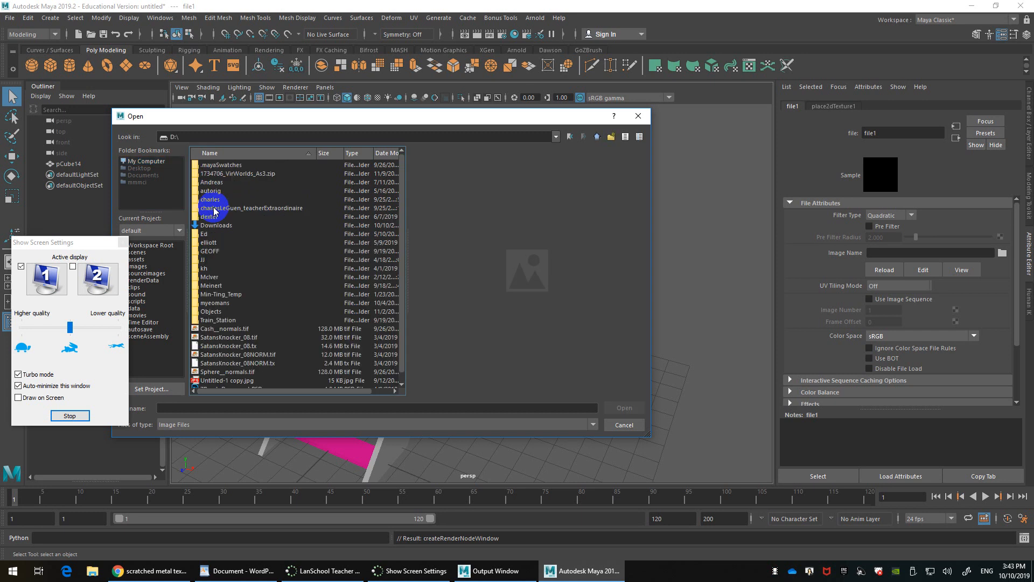
{"action": "scroll", "coordinate": [227, 327], "scroll_direction": "down", "scroll_amount": 1}
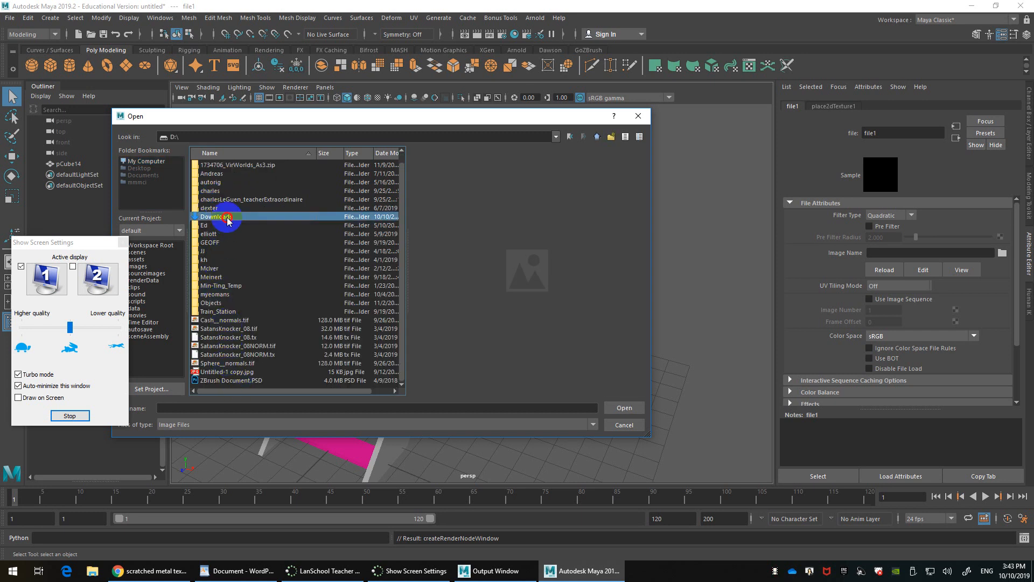
{"action": "double_click", "coordinate": [215, 216]}
{"action": "scroll", "coordinate": [229, 291], "scroll_direction": "down", "scroll_amount": 2}
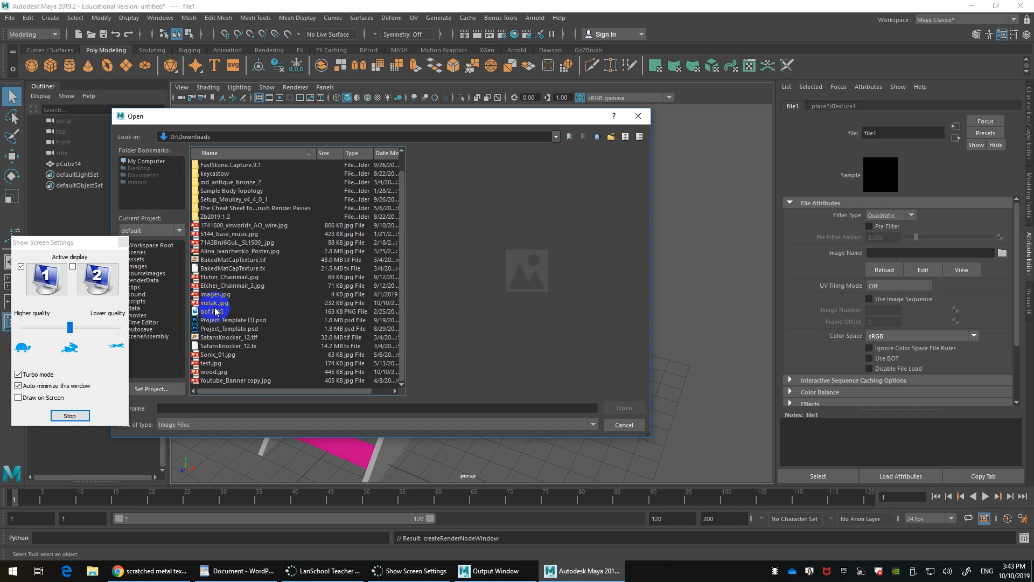
{"action": "double_click", "coordinate": [214, 303]}
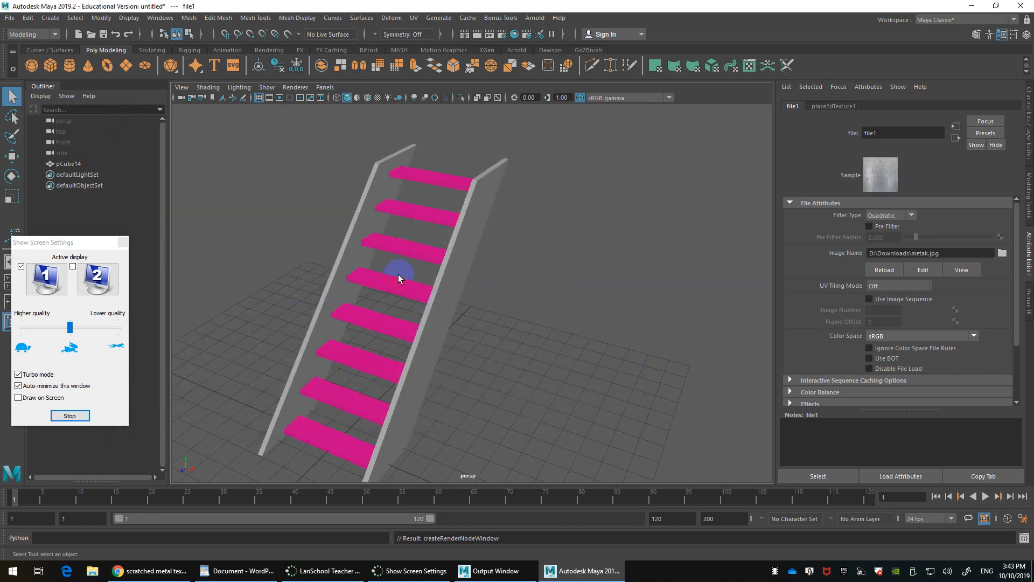
Step: Turn on textured shading in the viewport and inspect the metal texture on the side rails
{"action": "key", "text": "6"}
{"action": "scroll", "coordinate": [401, 261], "scroll_direction": "up", "scroll_amount": 5}
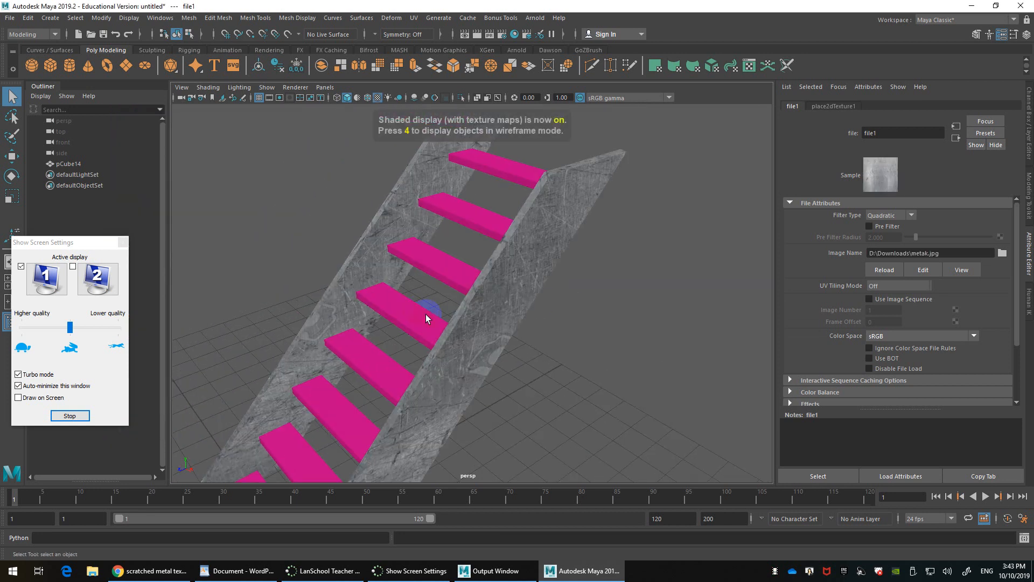
{"action": "scroll", "coordinate": [431, 318], "scroll_direction": "up", "scroll_amount": 3}
{"action": "scroll", "coordinate": [417, 302], "scroll_direction": "down", "scroll_amount": 5}
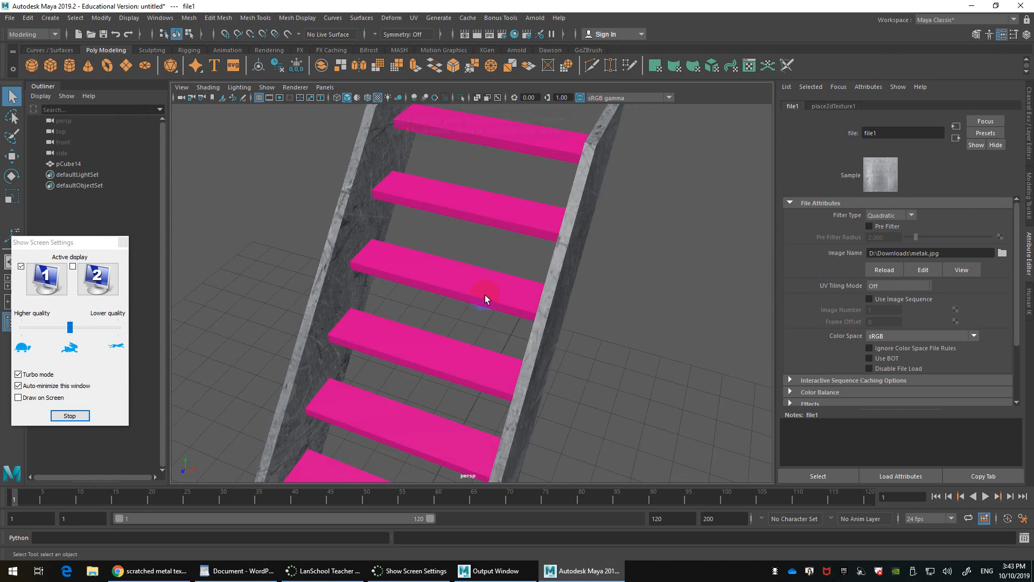
Step: Select the staircase and connect a File texture to the color of the pink step material, blinn1
{"action": "left_click", "coordinate": [484, 298]}
{"action": "left_click", "coordinate": [852, 220]}
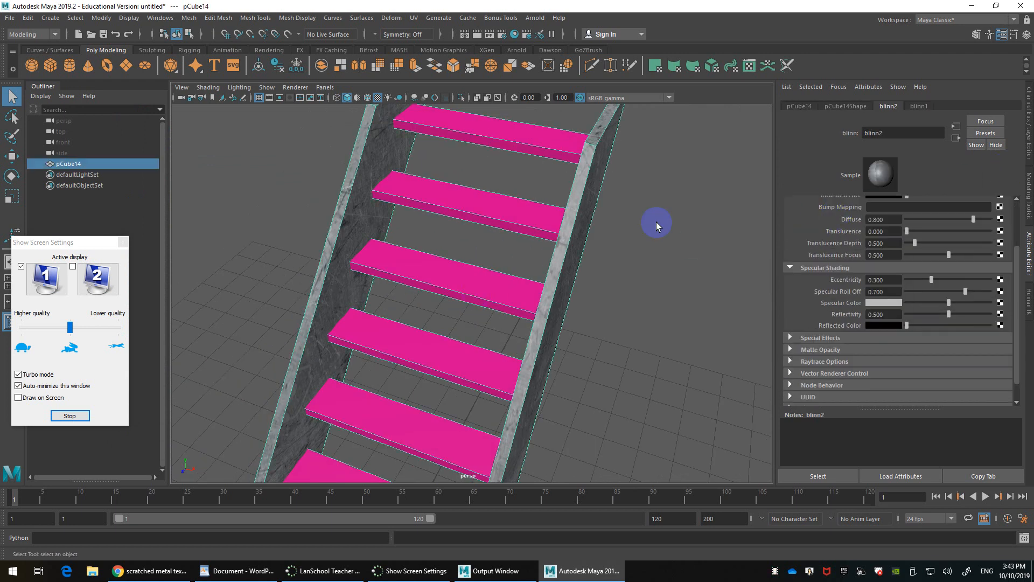
{"action": "left_click", "coordinate": [915, 106]}
{"action": "scroll", "coordinate": [991, 224], "scroll_direction": "up", "scroll_amount": 3}
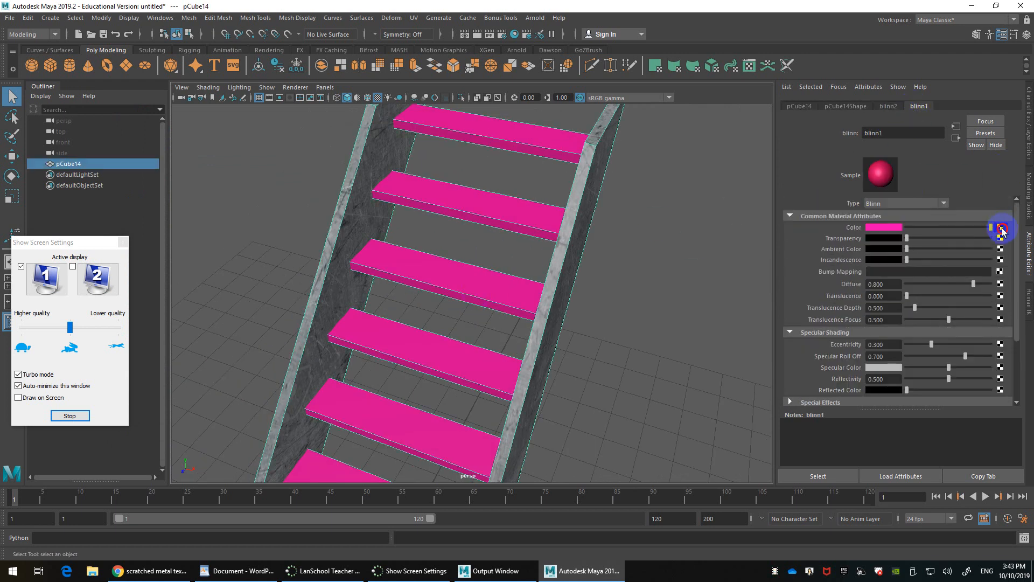
{"action": "left_click", "coordinate": [1000, 227]}
{"action": "left_click", "coordinate": [451, 284]}
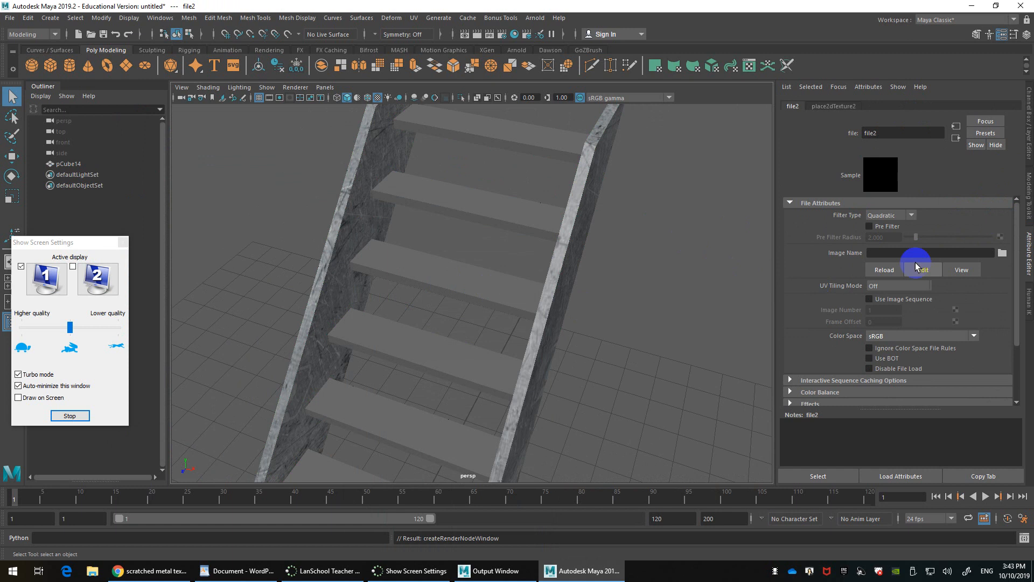
Step: Load wood.jpg from D:\Downloads as the image of the steps' file texture and inspect the textured staircase
{"action": "left_click", "coordinate": [1001, 253]}
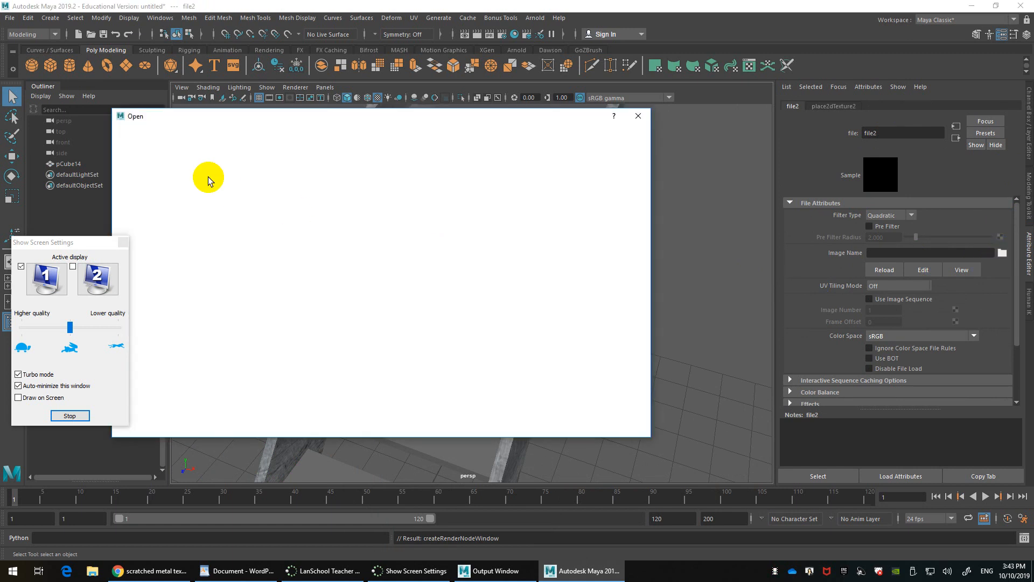
{"action": "scroll", "coordinate": [213, 294], "scroll_direction": "down", "scroll_amount": 1}
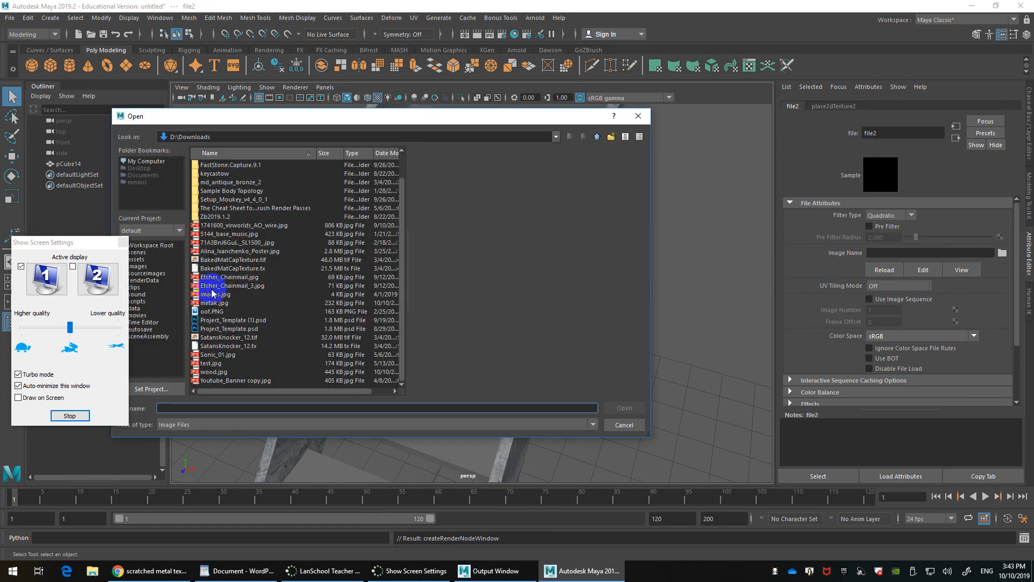
{"action": "left_click", "coordinate": [215, 372]}
{"action": "double_click", "coordinate": [215, 375]}
{"action": "scroll", "coordinate": [466, 351], "scroll_direction": "down", "scroll_amount": 5}
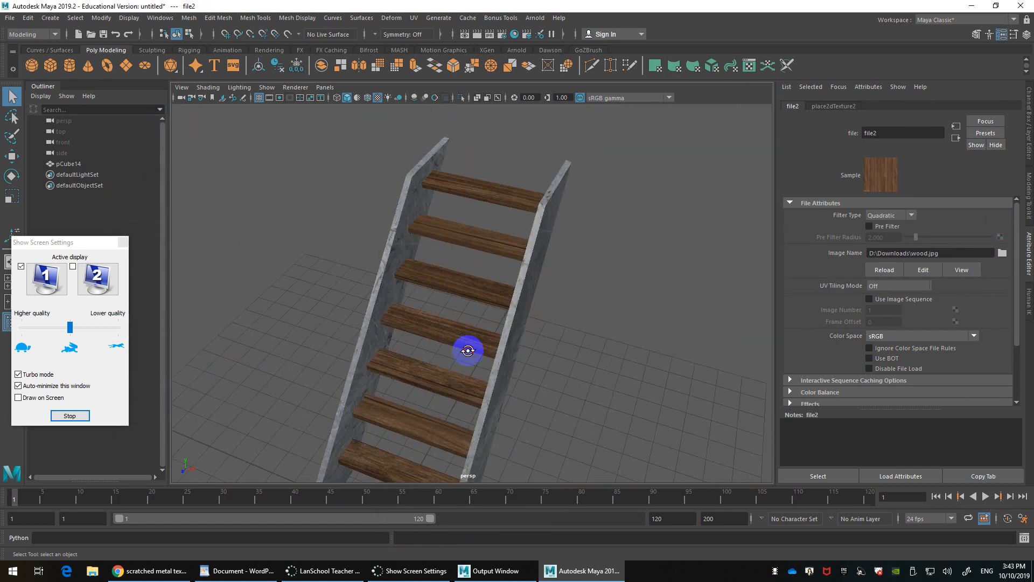
{"action": "scroll", "coordinate": [480, 294], "scroll_direction": "up", "scroll_amount": 5}
{"action": "left_click_drag", "start_coordinate": [480, 286], "coordinate": [505, 291], "text": "alt"}
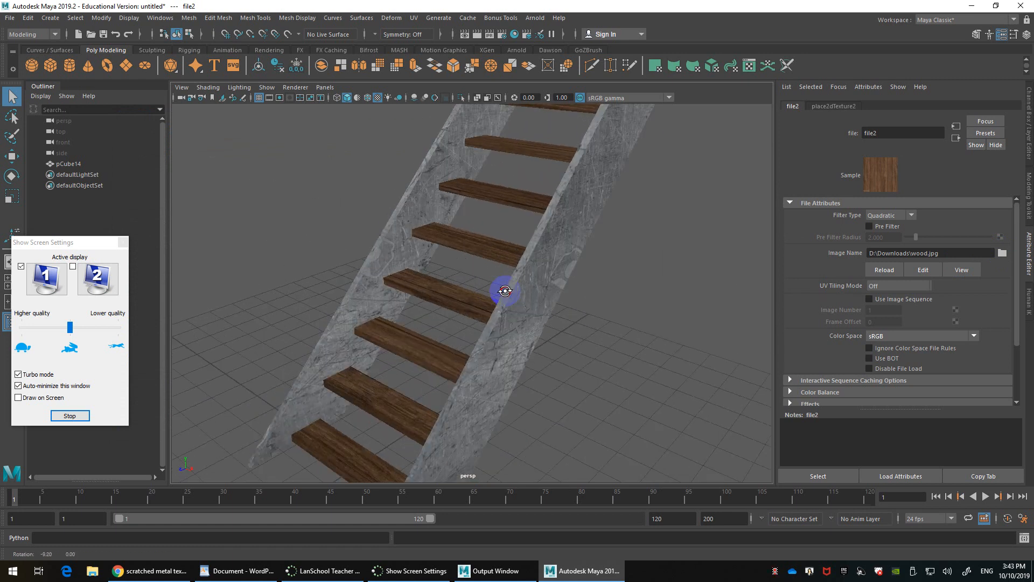
Step: Show the staircase's UVs in the UV Editor and turn off the checker map
{"action": "left_click", "coordinate": [414, 18]}
{"action": "left_click", "coordinate": [434, 37]}
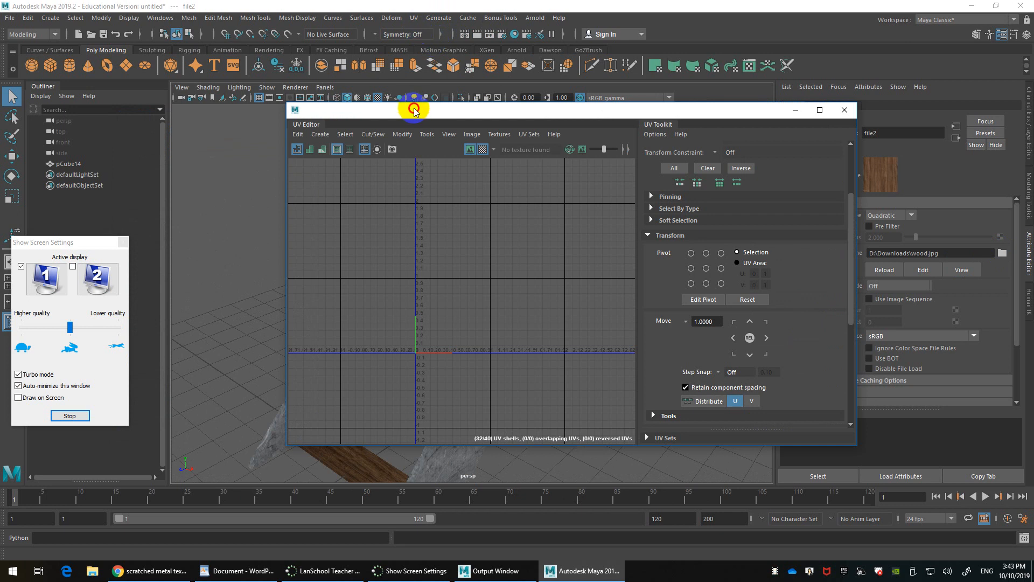
{"action": "left_click_drag", "start_coordinate": [414, 110], "coordinate": [624, 71]}
{"action": "left_click", "coordinate": [416, 226]}
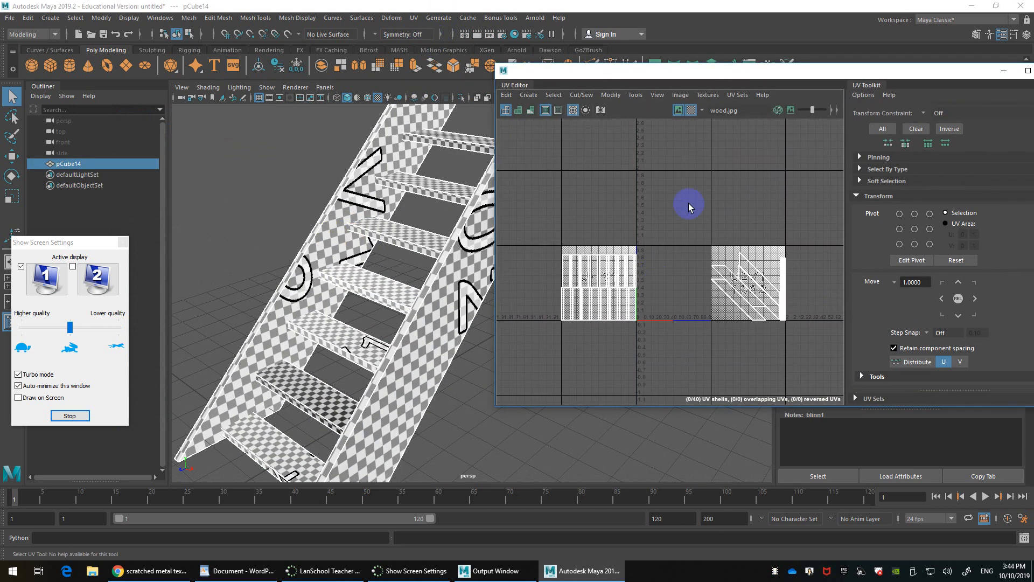
{"action": "left_click", "coordinate": [691, 111]}
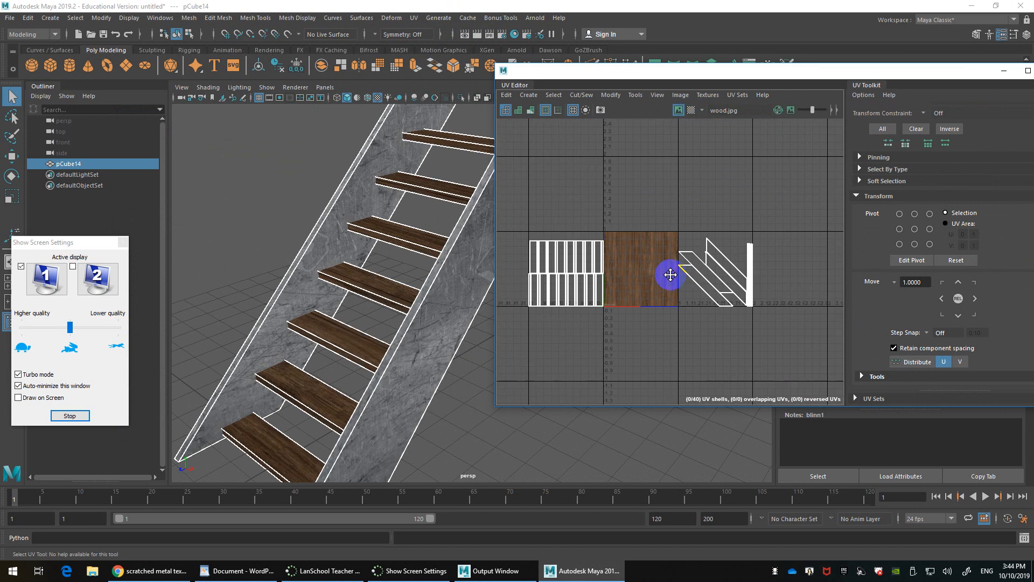
Step: Move the UV Editor window clear of the screen edge and open the Image Range options
{"action": "scroll", "coordinate": [658, 258], "scroll_direction": "up", "scroll_amount": 4}
{"action": "scroll", "coordinate": [677, 293], "scroll_direction": "down", "scroll_amount": 3}
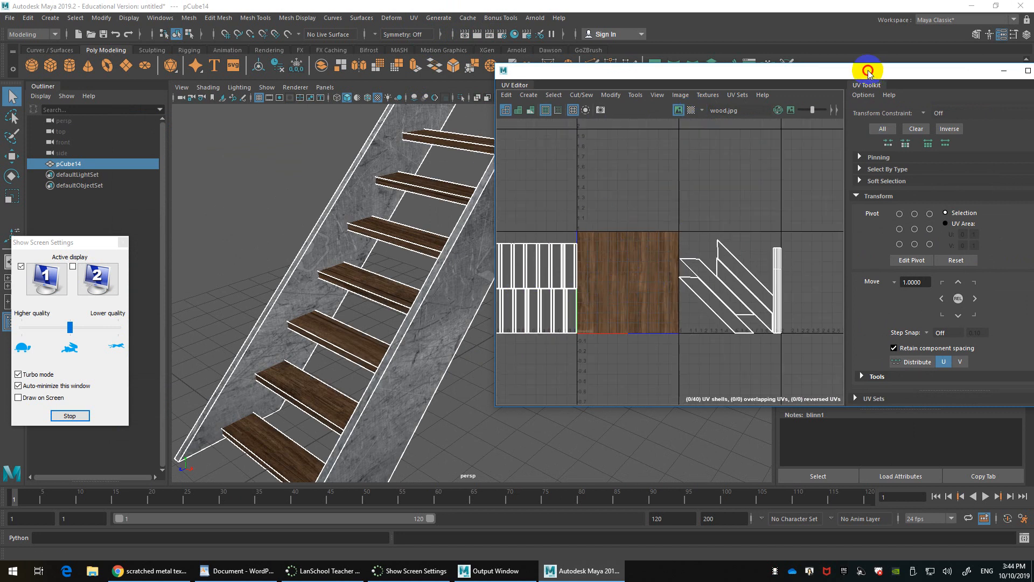
{"action": "left_click_drag", "start_coordinate": [870, 72], "coordinate": [736, 57]}
{"action": "scroll", "coordinate": [870, 171], "scroll_direction": "up", "scroll_amount": 3}
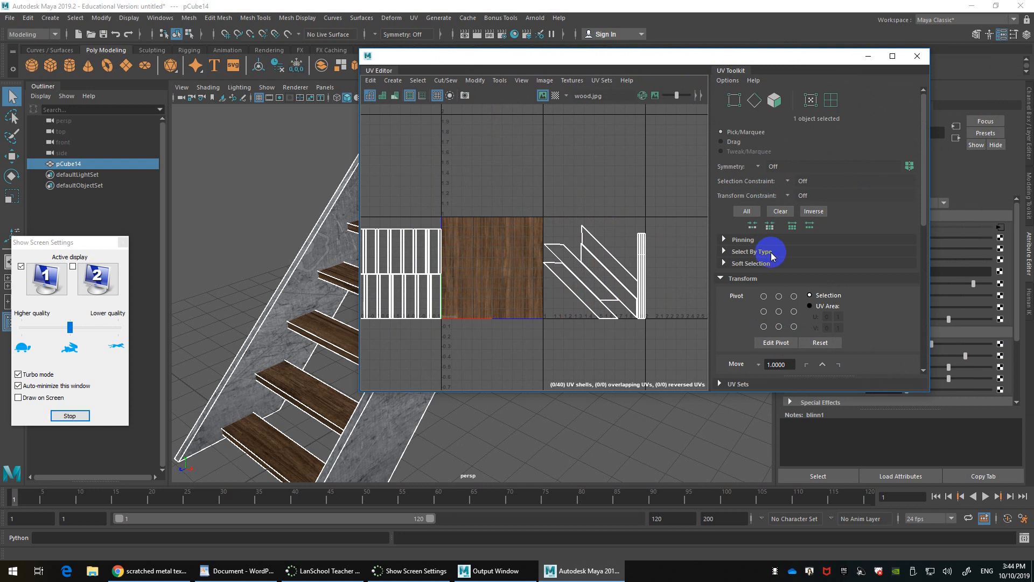
{"action": "scroll", "coordinate": [774, 247], "scroll_direction": "down", "scroll_amount": 5}
{"action": "scroll", "coordinate": [774, 252], "scroll_direction": "down", "scroll_amount": 2}
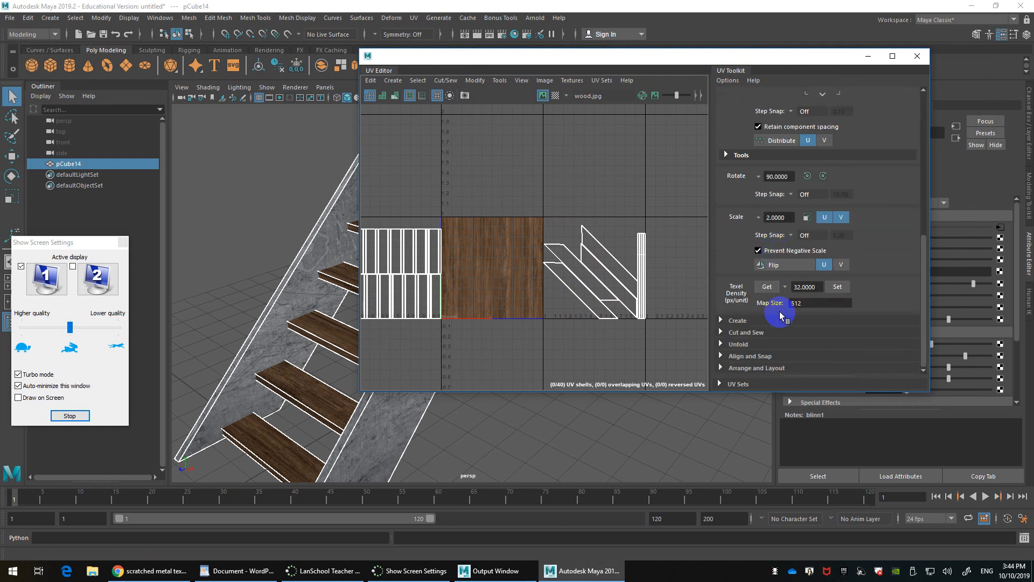
{"action": "left_click", "coordinate": [520, 82]}
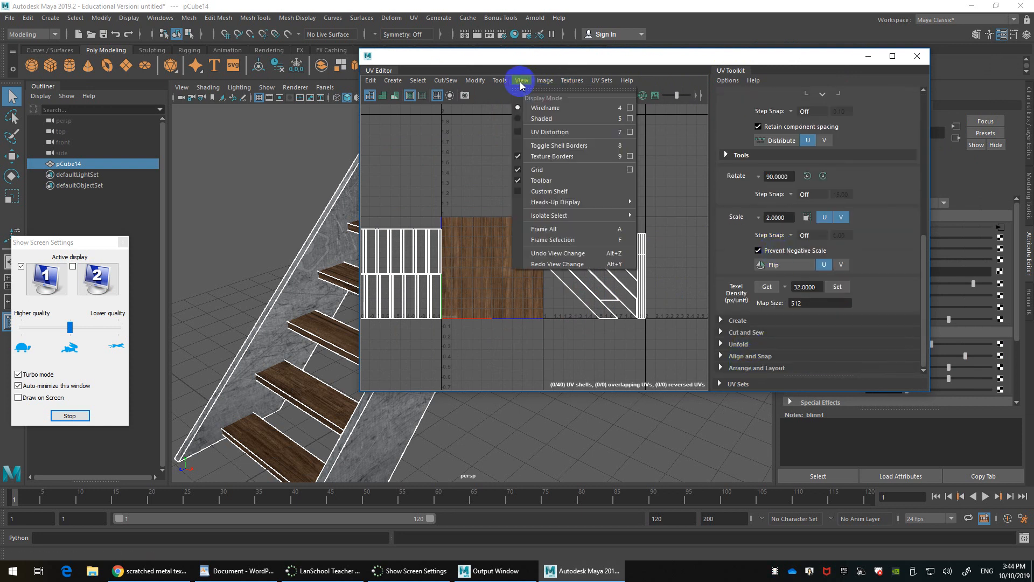
{"action": "mouse_move", "coordinate": [540, 84]}
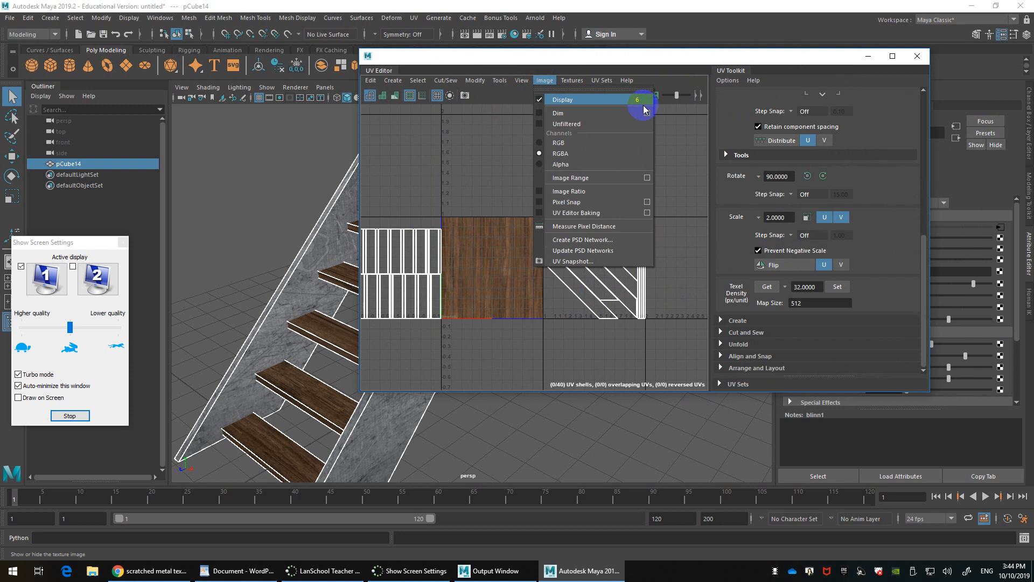
{"action": "left_click", "coordinate": [648, 177]}
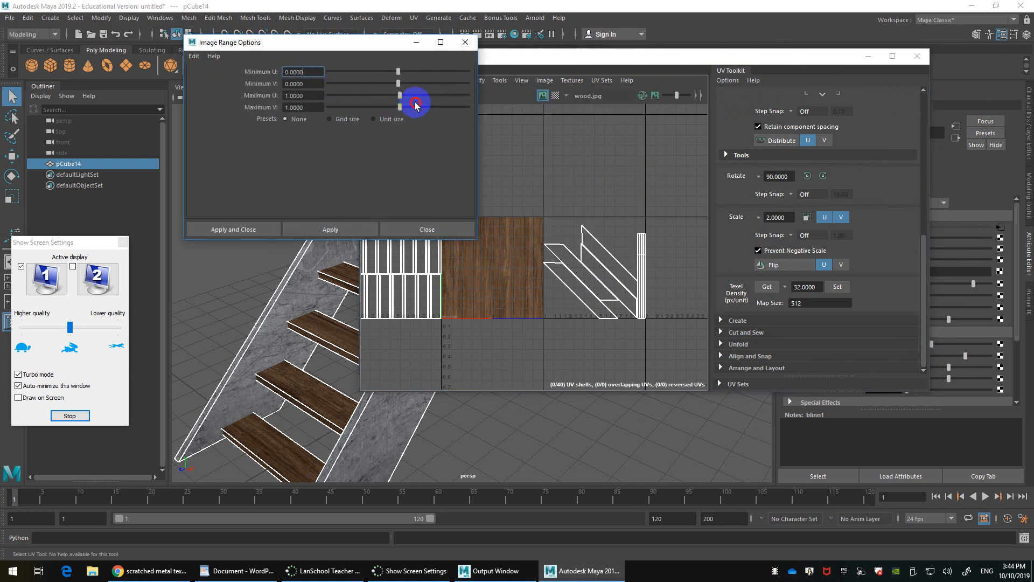
Step: Set the image range's maximum U and V to 50, apply it, and examine the tiled wood texture
{"action": "left_click_drag", "start_coordinate": [426, 97], "coordinate": [474, 120]}
{"action": "left_click", "coordinate": [329, 229]}
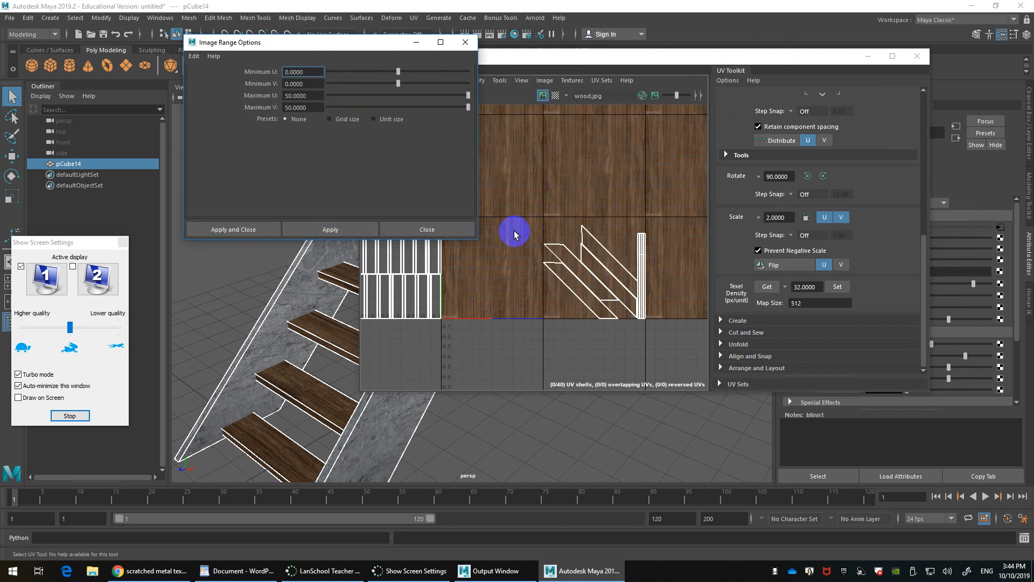
{"action": "scroll", "coordinate": [580, 219], "scroll_direction": "down", "scroll_amount": 3}
{"action": "middle_click_drag", "start_coordinate": [598, 274], "coordinate": [626, 381], "text": "alt"}
{"action": "scroll", "coordinate": [584, 253], "scroll_direction": "down", "scroll_amount": 4}
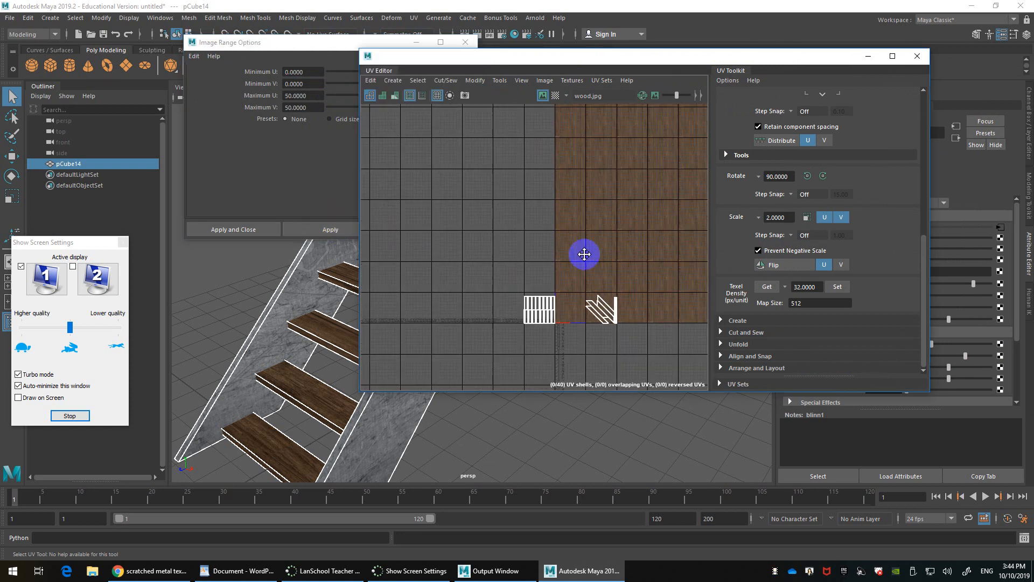
{"action": "middle_click_drag", "start_coordinate": [562, 259], "coordinate": [336, 310], "text": "alt"}
{"action": "scroll", "coordinate": [483, 240], "scroll_direction": "down", "scroll_amount": 2}
{"action": "middle_click_drag", "start_coordinate": [485, 267], "coordinate": [605, 196], "text": "alt"}
{"action": "scroll", "coordinate": [590, 204], "scroll_direction": "up", "scroll_amount": 7}
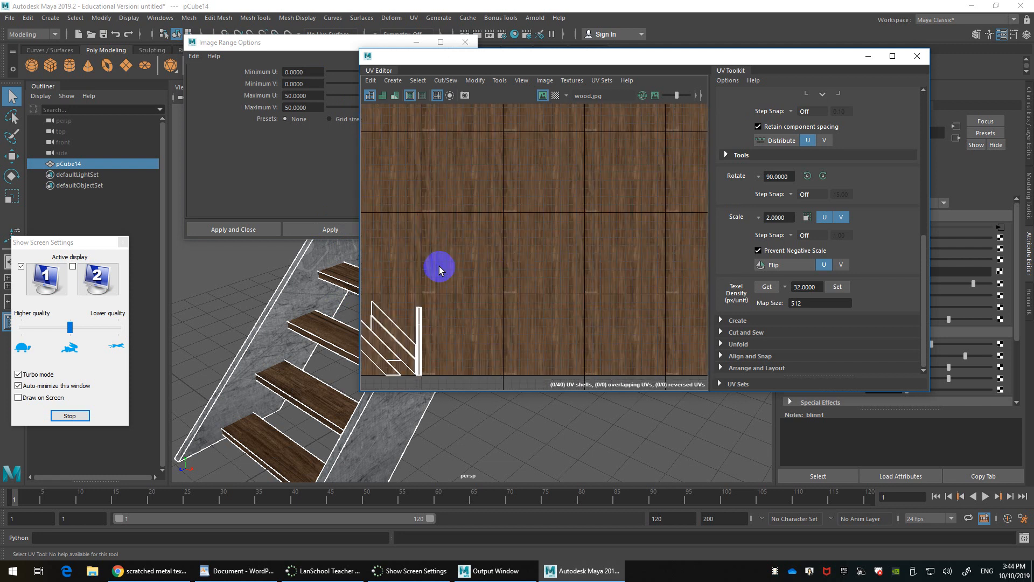
{"action": "middle_click_drag", "start_coordinate": [438, 269], "coordinate": [592, 228], "text": "alt"}
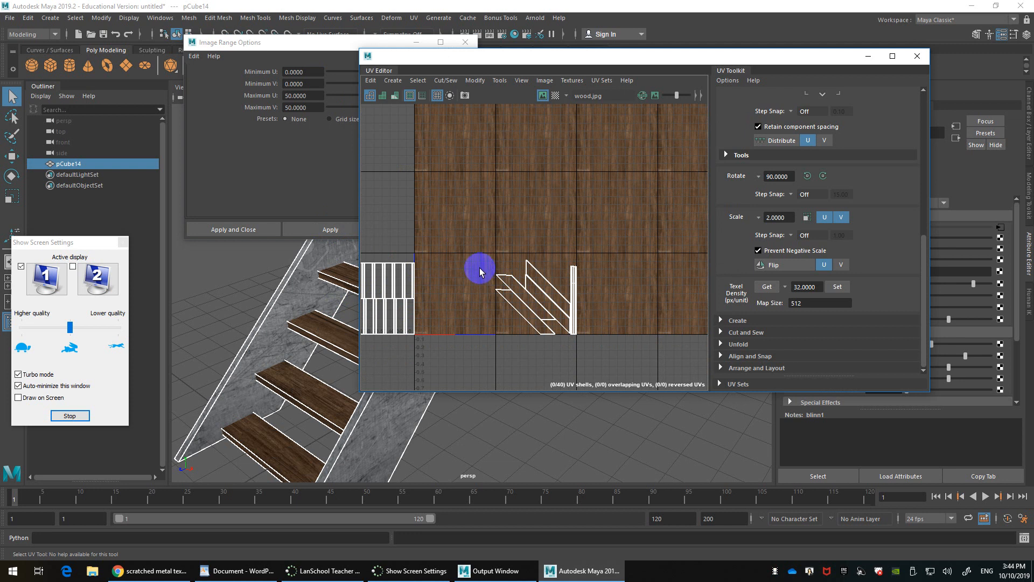
Step: Set the image range to minimum U and V 0 and maximum U and V 2, apply it and close the options
{"action": "left_click", "coordinate": [306, 98]}
{"action": "left_click_drag", "start_coordinate": [307, 98], "coordinate": [225, 109]}
{"action": "type", "text": "11"}
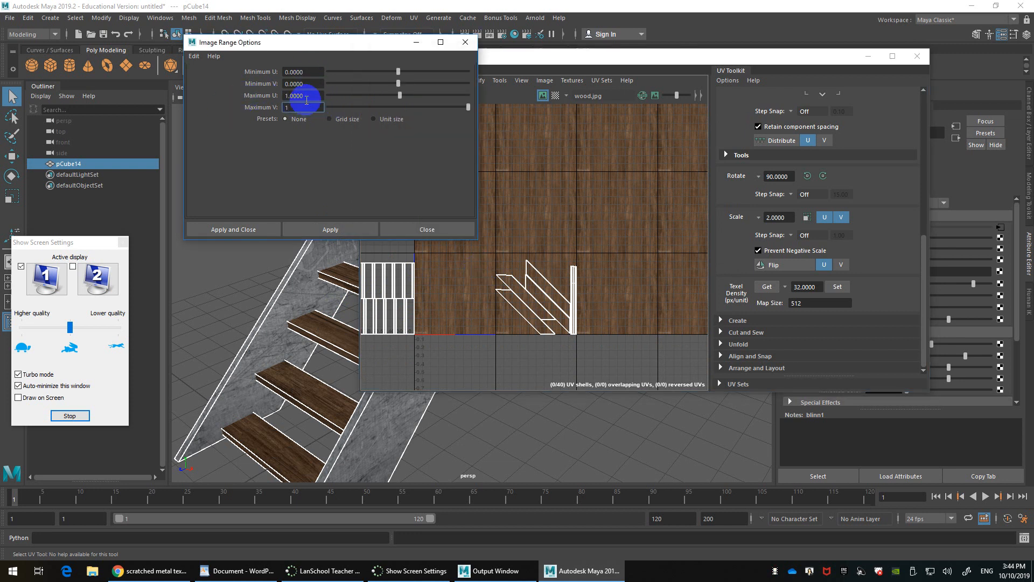
{"action": "left_click_drag", "start_coordinate": [311, 95], "coordinate": [254, 97]}
{"action": "key", "text": "Tab"}
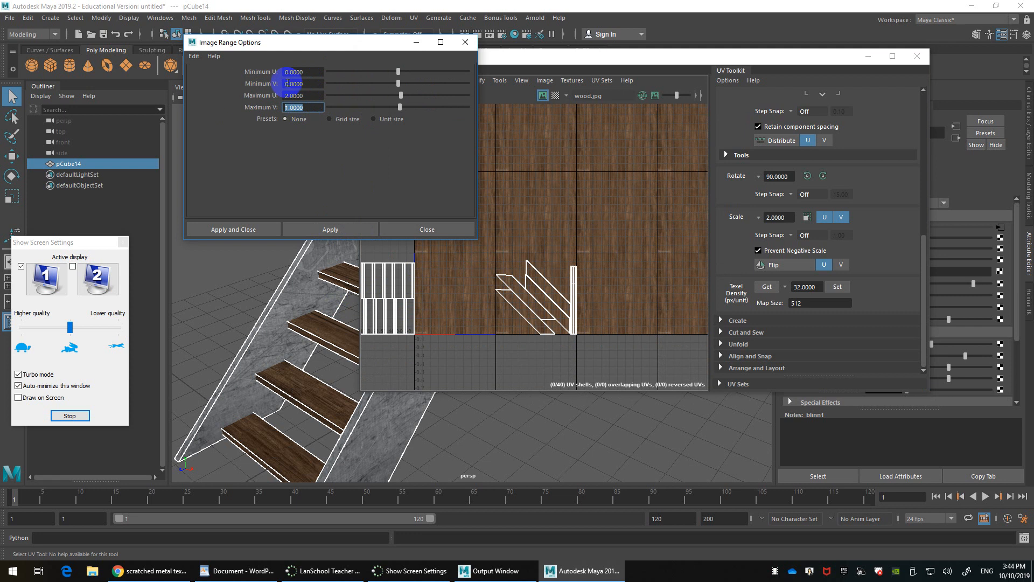
{"action": "type", "text": "2"}
{"action": "left_click_drag", "start_coordinate": [308, 72], "coordinate": [283, 85]}
{"action": "type", "text": "2"}
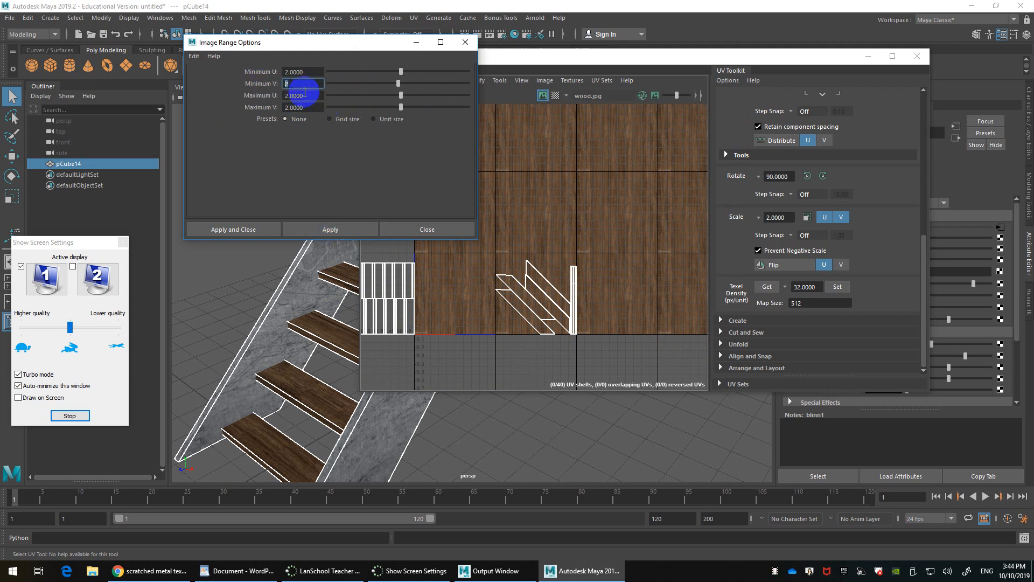
{"action": "left_click_drag", "start_coordinate": [312, 70], "coordinate": [277, 69]}
{"action": "type", "text": "0"}
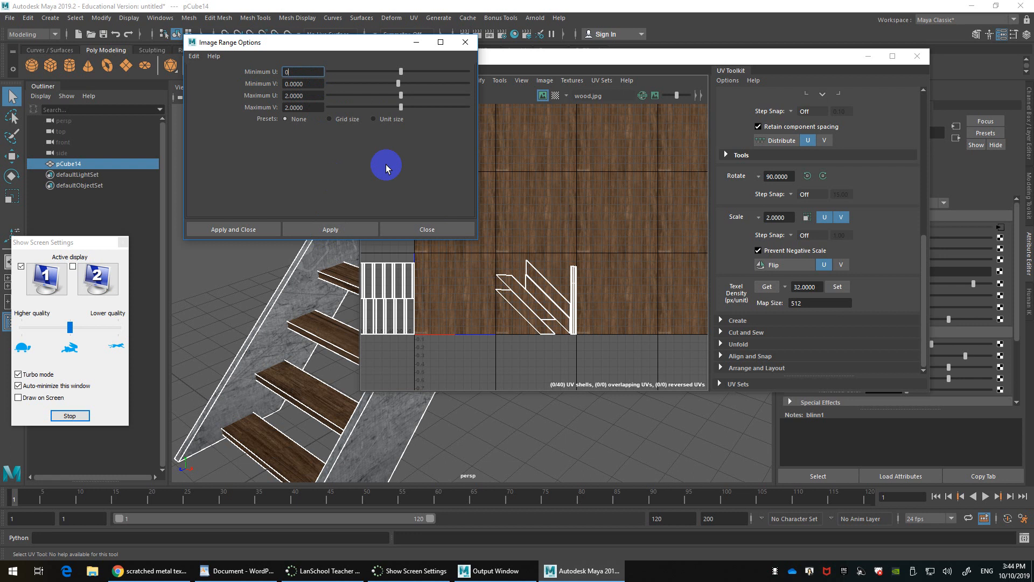
{"action": "left_click", "coordinate": [354, 224]}
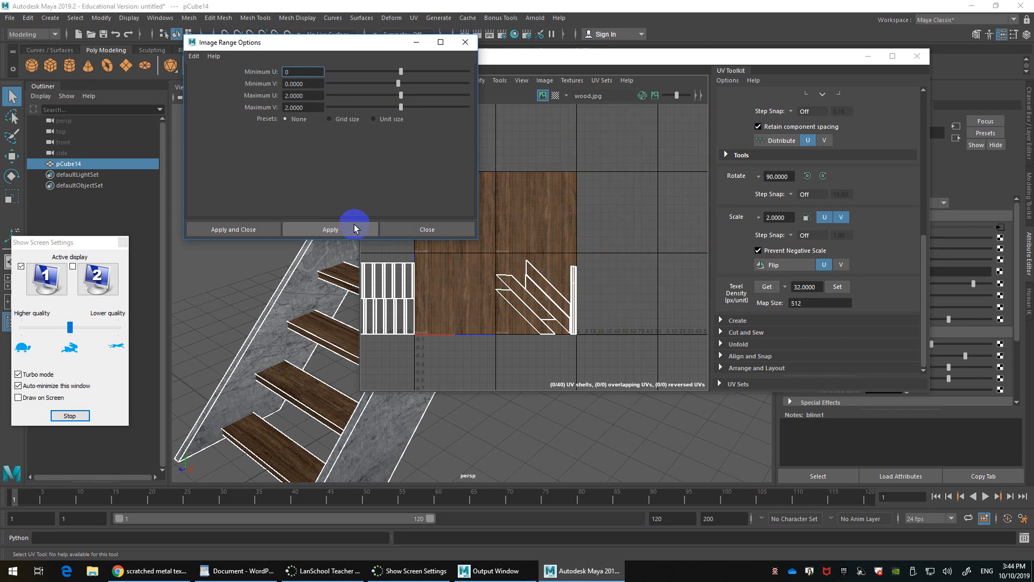
{"action": "left_click", "coordinate": [404, 225]}
Step: Display metak.jpg as the UV Editor's background and compare the rail UVs with the metal texture on the model
{"action": "left_click", "coordinate": [582, 96]}
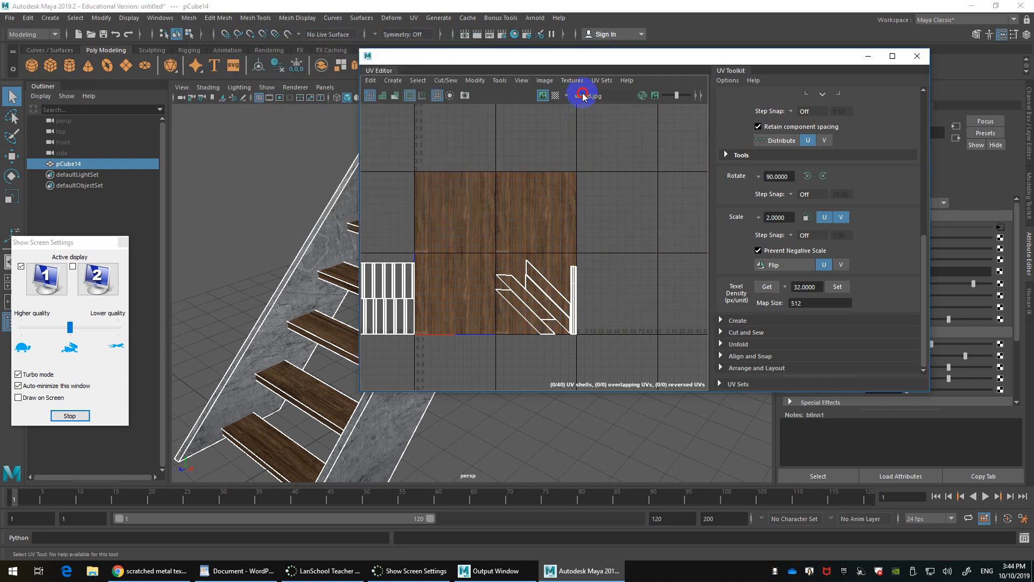
{"action": "left_click", "coordinate": [297, 312]}
{"action": "scroll", "coordinate": [452, 281], "scroll_direction": "down", "scroll_amount": 2}
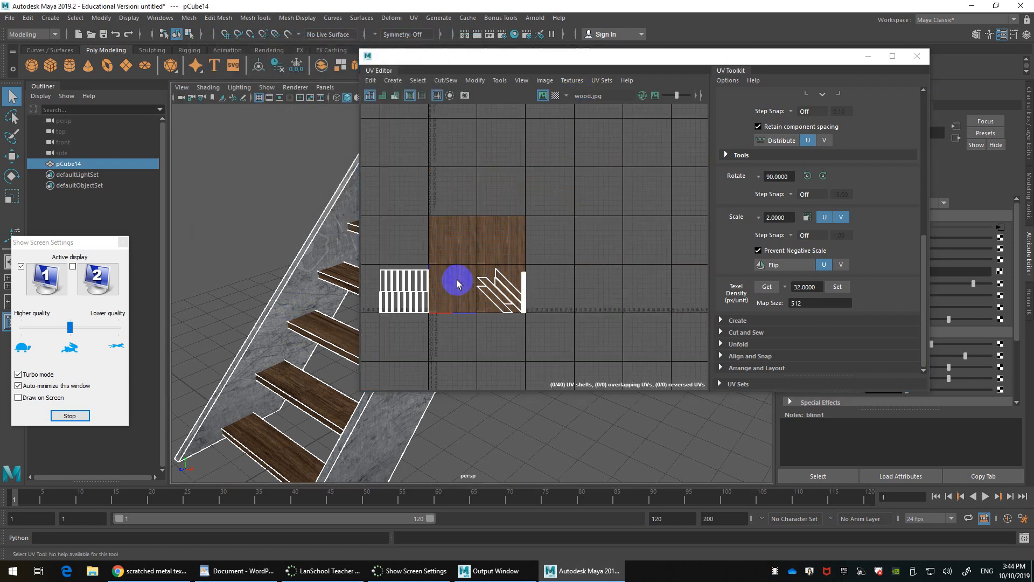
{"action": "left_click_drag", "start_coordinate": [796, 48], "coordinate": [786, 49]}
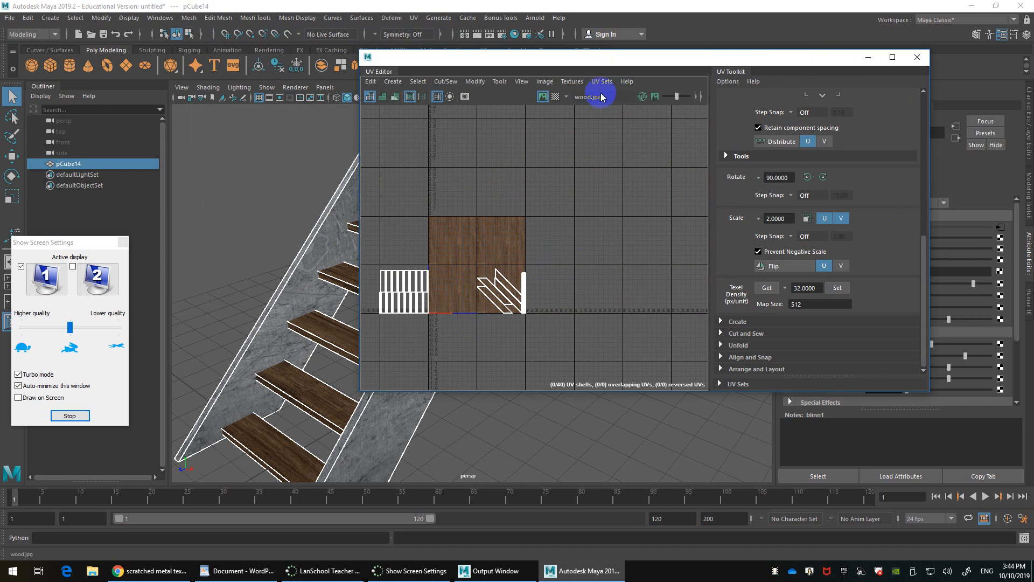
{"action": "left_click", "coordinate": [566, 96]}
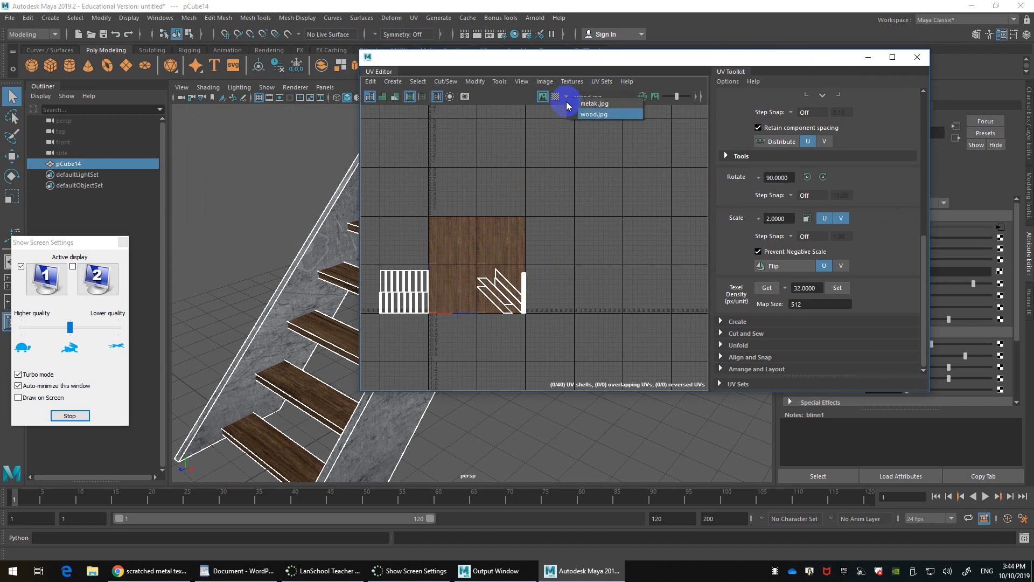
{"action": "left_click", "coordinate": [594, 104]}
{"action": "scroll", "coordinate": [465, 276], "scroll_direction": "up", "scroll_amount": 2}
{"action": "scroll", "coordinate": [464, 272], "scroll_direction": "up", "scroll_amount": 3}
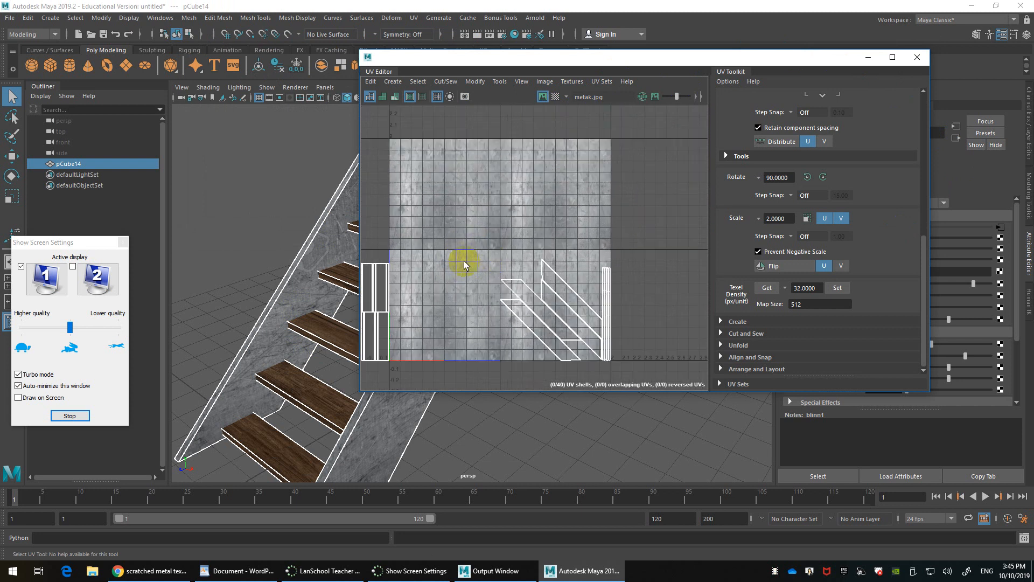
{"action": "middle_click_drag", "start_coordinate": [464, 265], "coordinate": [490, 263], "text": "alt"}
{"action": "scroll", "coordinate": [489, 263], "scroll_direction": "down", "scroll_amount": 1}
{"action": "middle_click_drag", "start_coordinate": [306, 240], "coordinate": [258, 244], "text": "alt"}
{"action": "mouse_move", "coordinate": [257, 244]}
{"action": "left_mouse_down", "text": "alt"}
{"action": "mouse_move", "coordinate": [295, 240]}
{"action": "mouse_move", "coordinate": [270, 224]}
{"action": "mouse_move", "coordinate": [275, 242]}
{"action": "left_mouse_up", "text": "alt"}
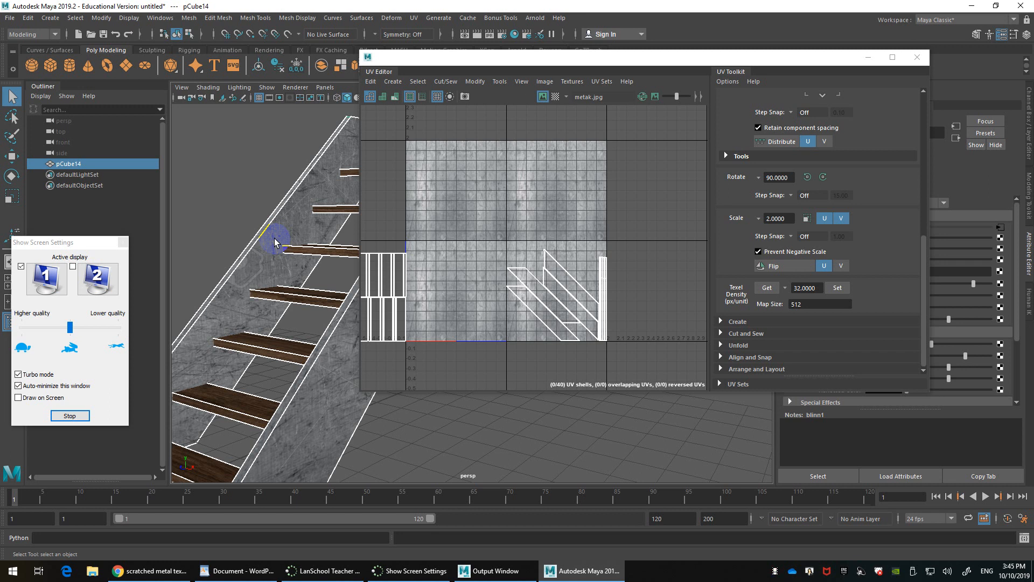
Step: Select all the steps' UV shells and move them by 1.0000 in positive U onto the first wood tile
{"action": "scroll", "coordinate": [506, 254], "scroll_direction": "down", "scroll_amount": 4}
{"action": "scroll", "coordinate": [445, 277], "scroll_direction": "up", "scroll_amount": 1}
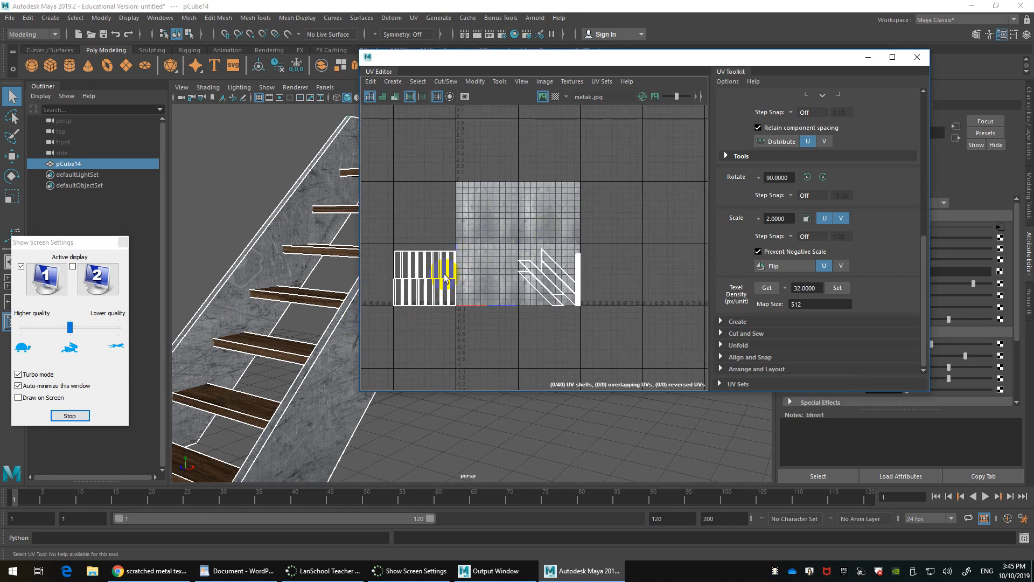
{"action": "scroll", "coordinate": [444, 278], "scroll_direction": "up", "scroll_amount": 2}
{"action": "right_click_drag", "start_coordinate": [499, 248], "coordinate": [467, 231]}
{"action": "left_click_drag", "start_coordinate": [468, 231], "coordinate": [379, 384]}
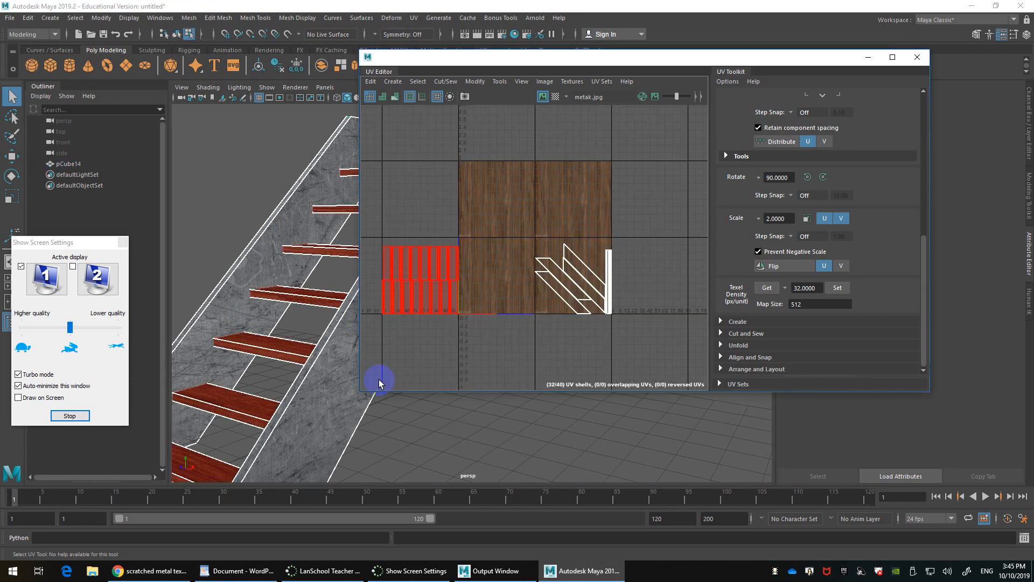
{"action": "scroll", "coordinate": [822, 212], "scroll_direction": "up", "scroll_amount": 6}
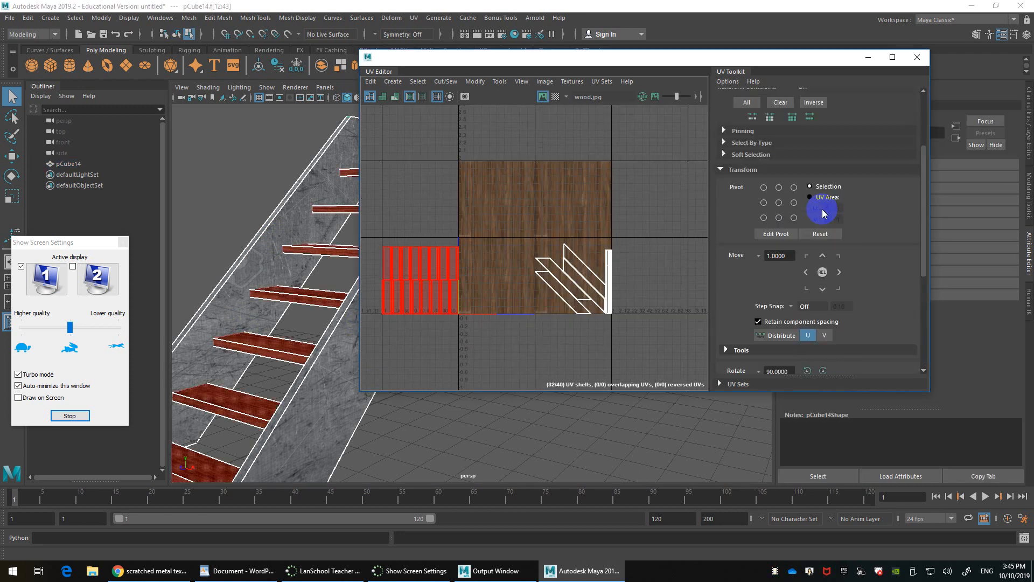
{"action": "left_click", "coordinate": [838, 271]}
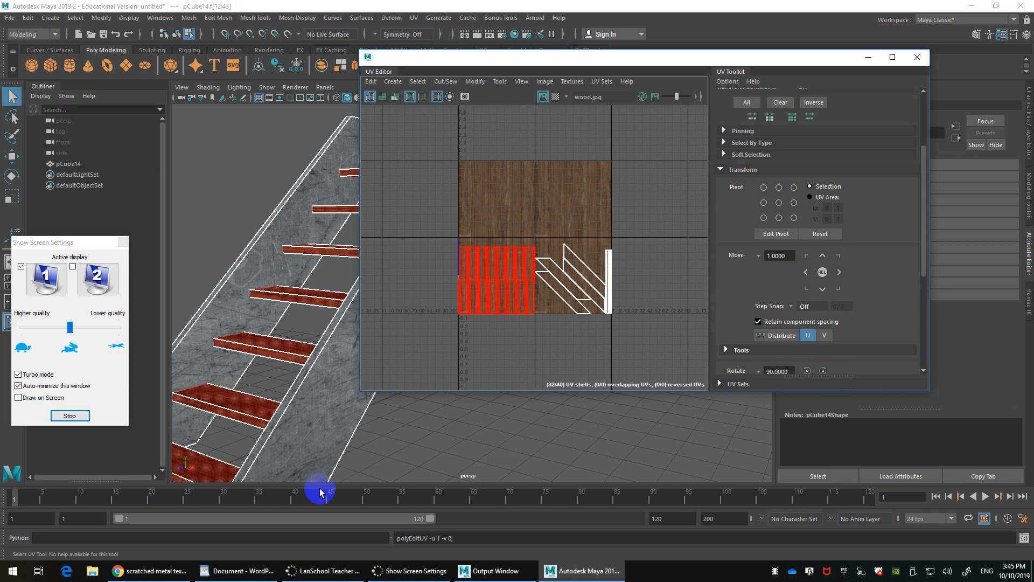
Step: Switch to Chrome and search Google Images for "udim texture"
{"action": "left_click", "coordinate": [116, 570]}
{"action": "left_click", "coordinate": [338, 31]}
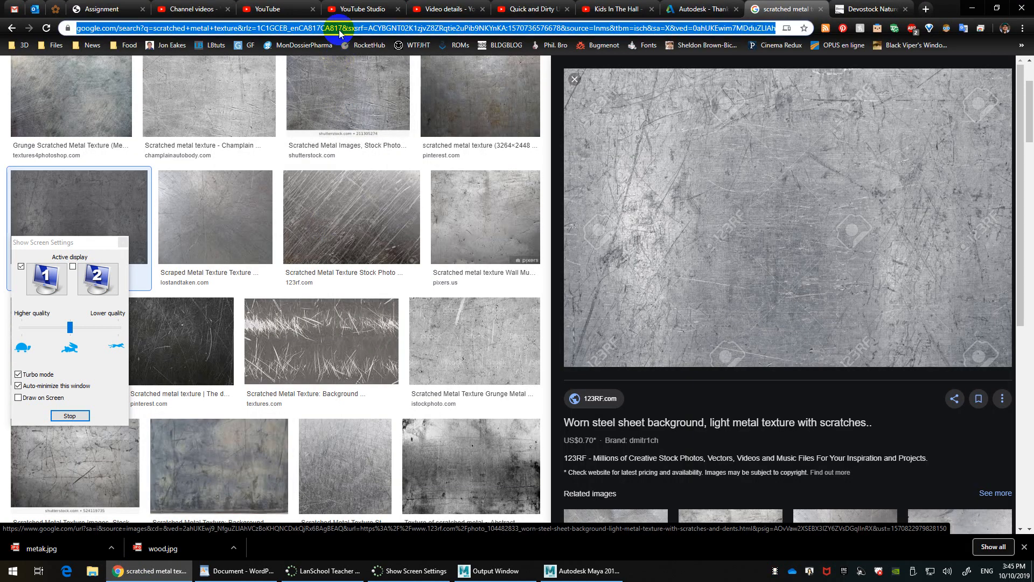
{"action": "type", "text": "udim"}
{"action": "key", "text": "Return"}
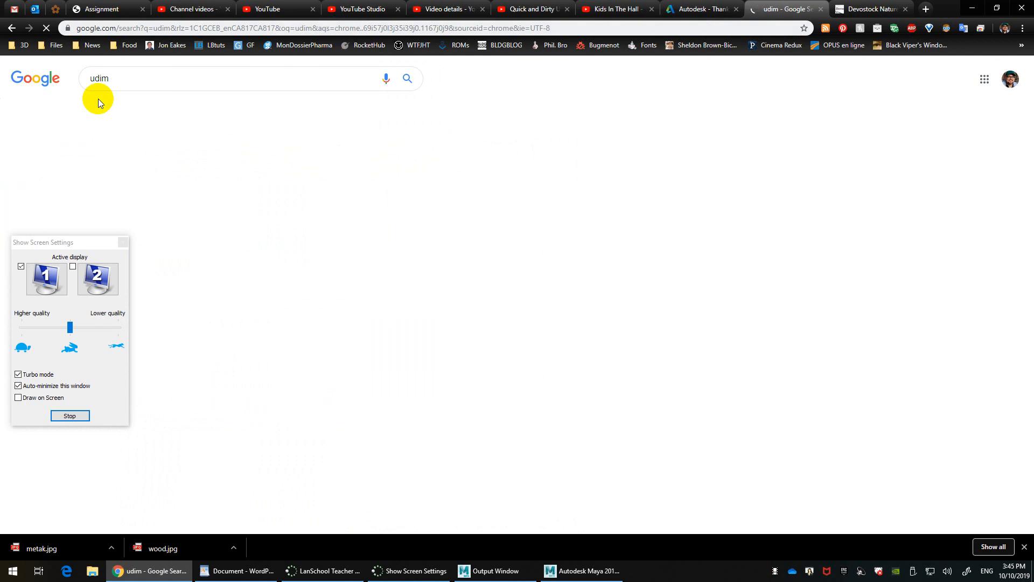
{"action": "left_click", "coordinate": [195, 84]}
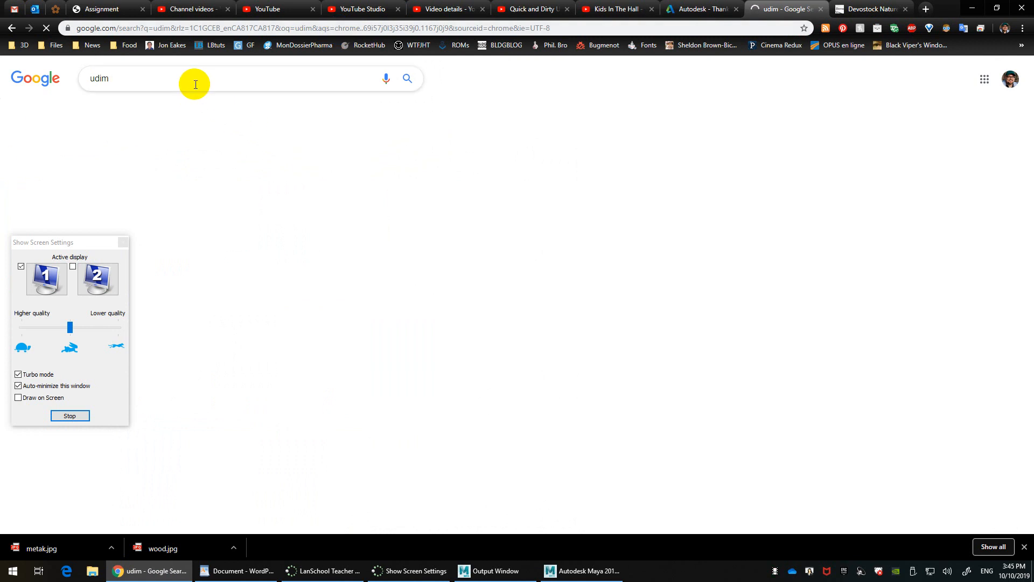
{"action": "type", "text": "te"}
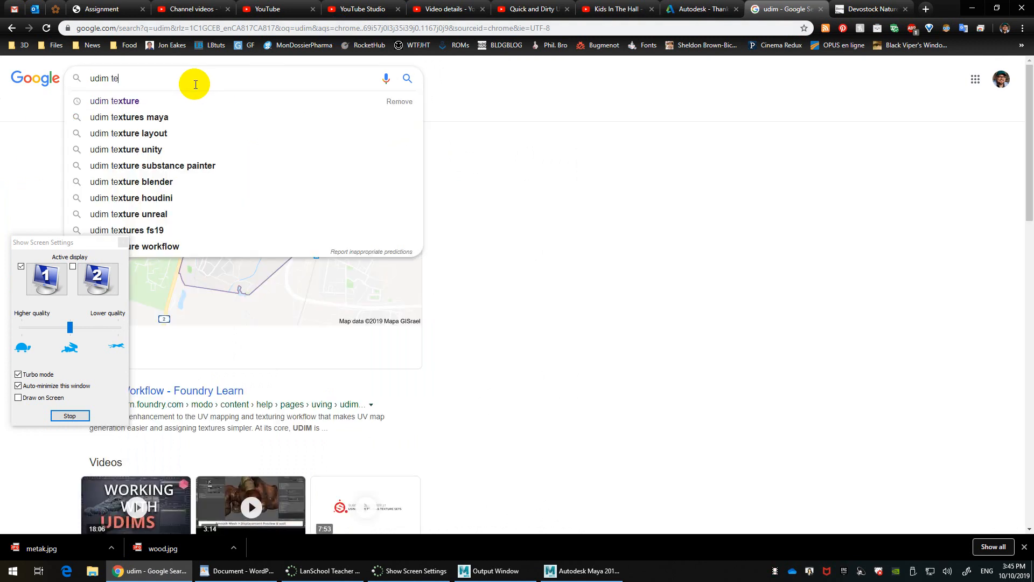
{"action": "type", "text": "xture"}
{"action": "key", "text": "Return"}
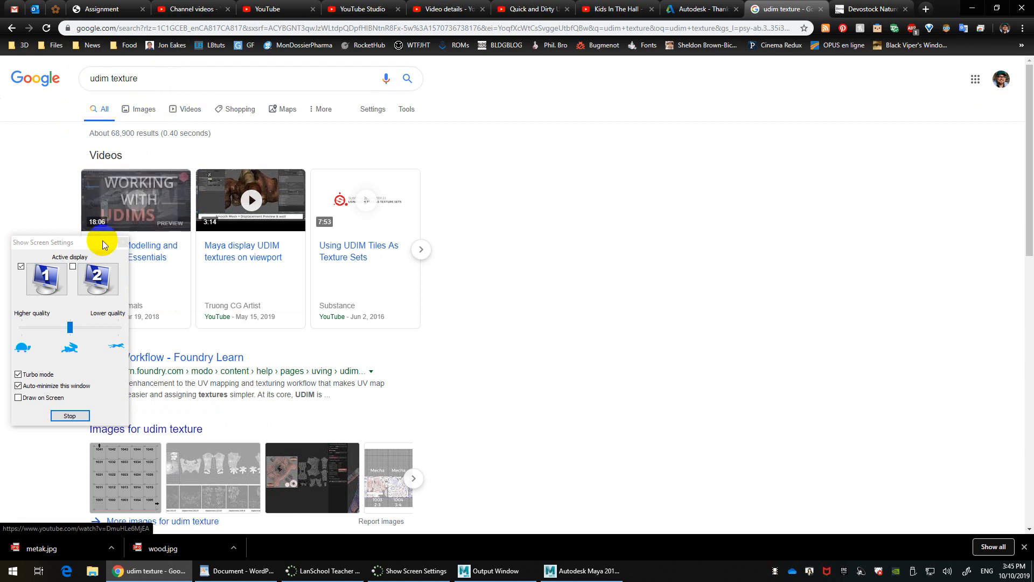
{"action": "left_click_drag", "start_coordinate": [89, 242], "coordinate": [54, 368]}
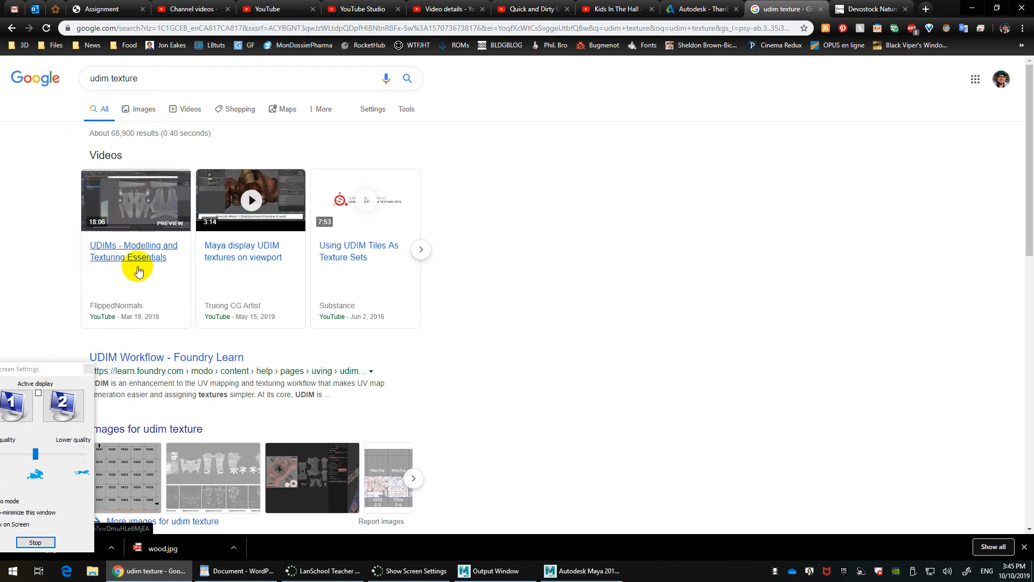
{"action": "left_click", "coordinate": [145, 109]}
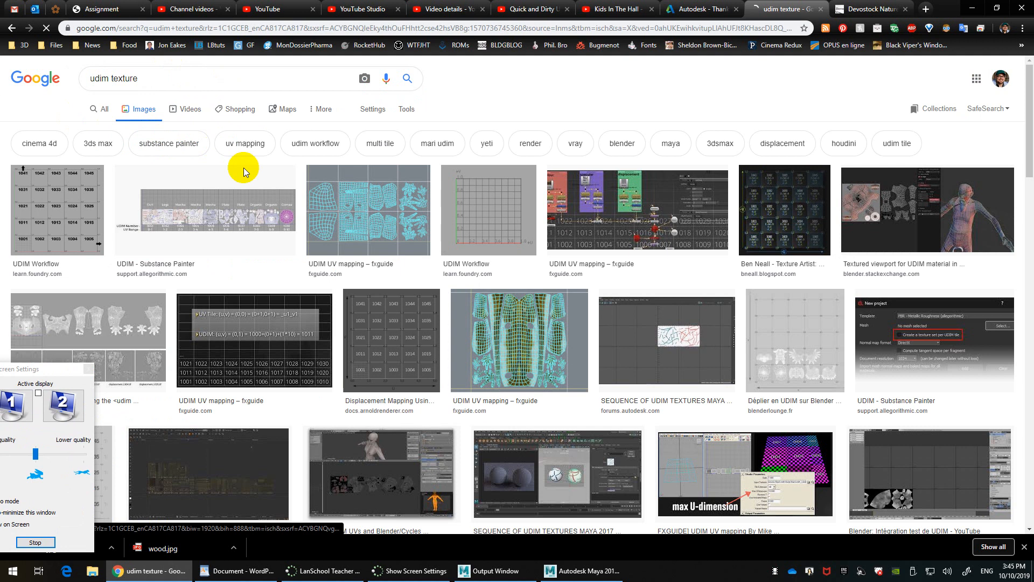
Step: Examine example images of multi-tile UDIM layouts and the UDIM tile numbering grid from the Arnold documentation
{"action": "left_click", "coordinate": [398, 225]}
{"action": "left_click", "coordinate": [790, 195]}
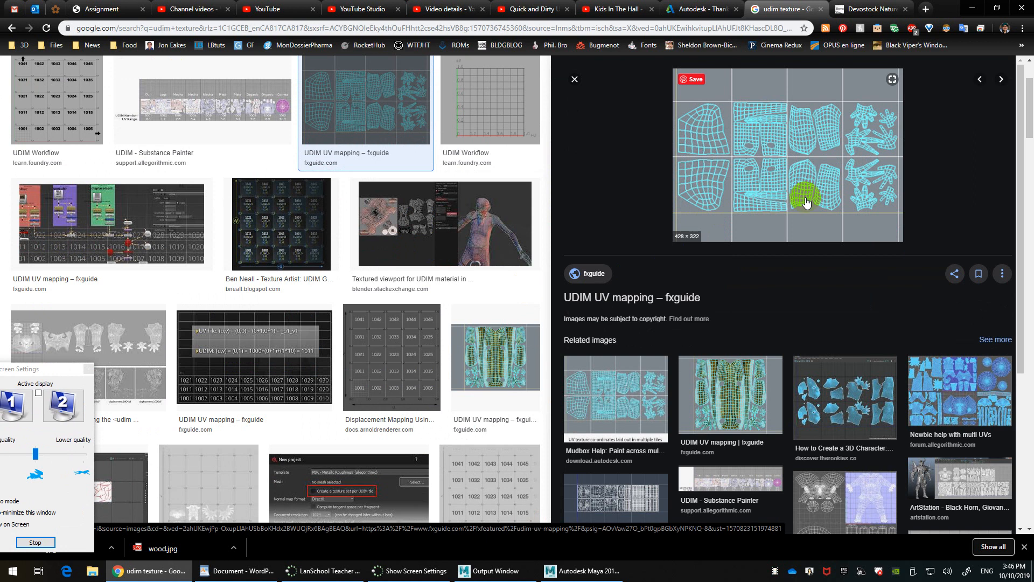
{"action": "left_click", "coordinate": [829, 388]}
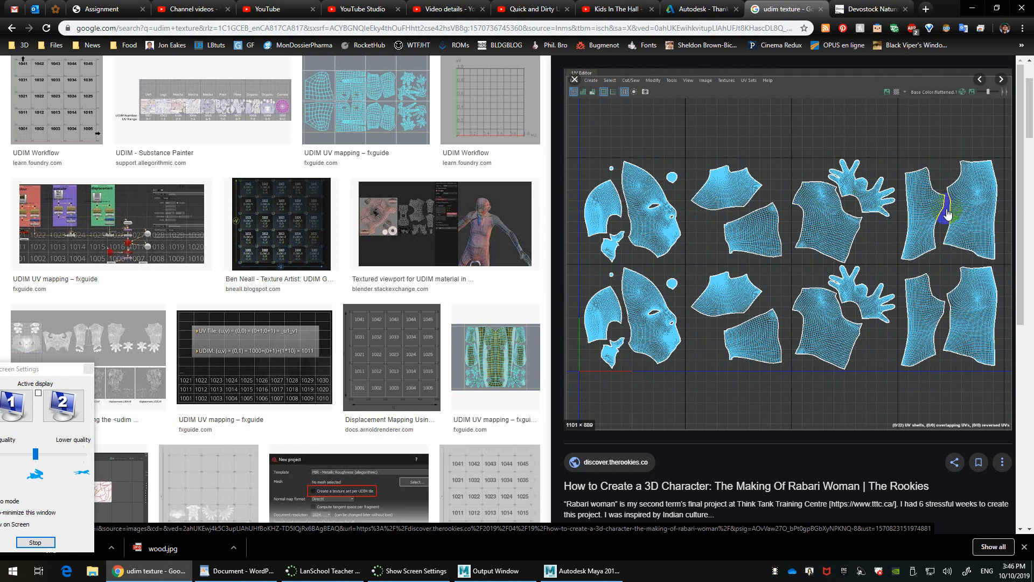
{"action": "scroll", "coordinate": [465, 223], "scroll_direction": "up", "scroll_amount": 3}
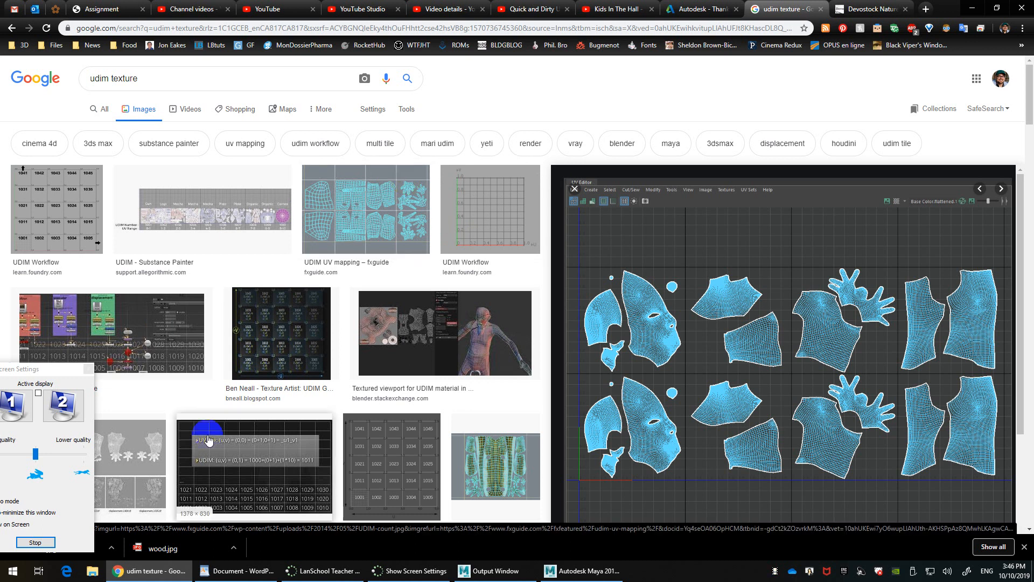
{"action": "scroll", "coordinate": [277, 449], "scroll_direction": "down", "scroll_amount": 2}
{"action": "left_click", "coordinate": [385, 349]}
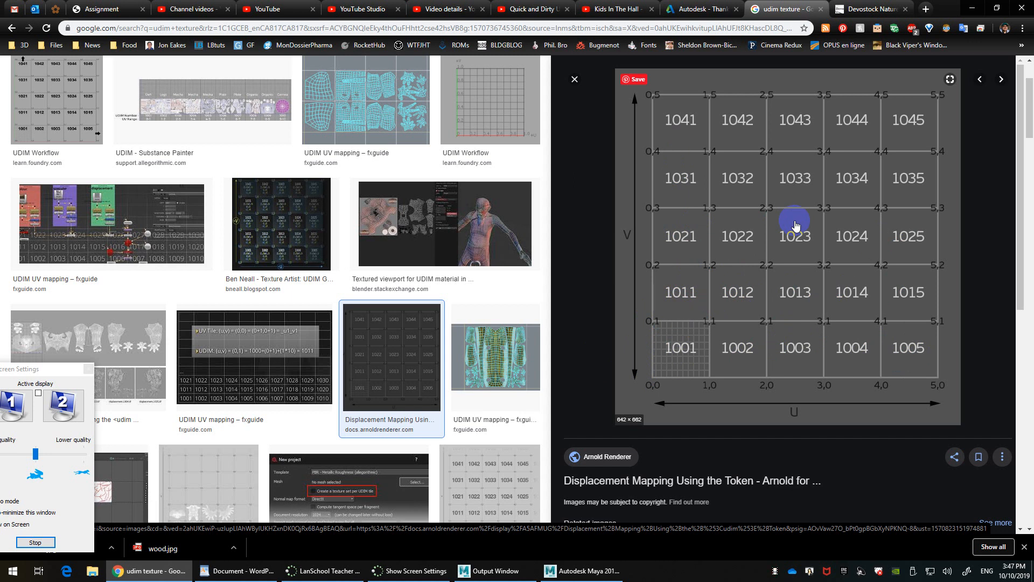
{"action": "scroll", "coordinate": [492, 397], "scroll_direction": "down", "scroll_amount": 3}
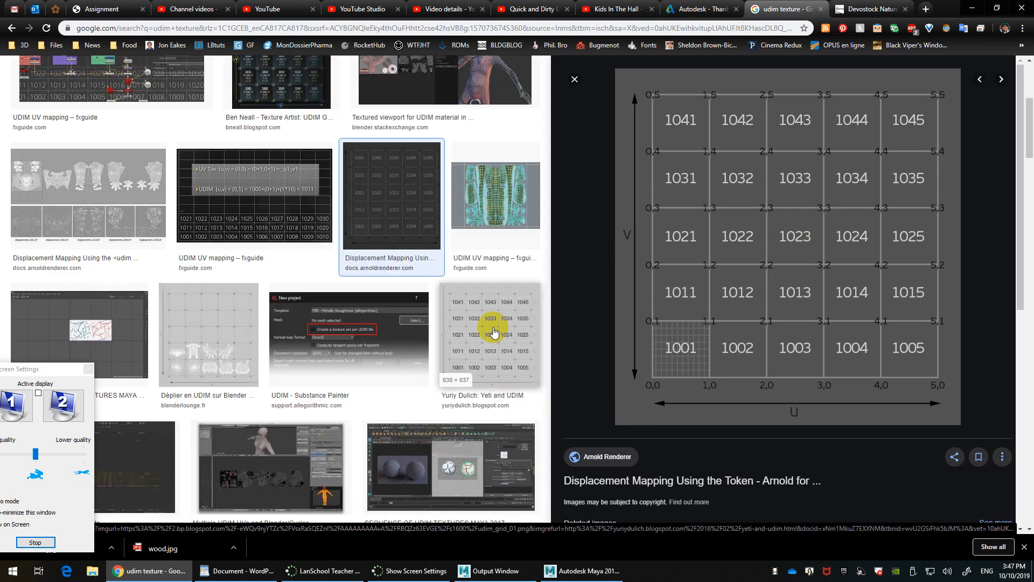
{"action": "scroll", "coordinate": [494, 332], "scroll_direction": "up", "scroll_amount": 5}
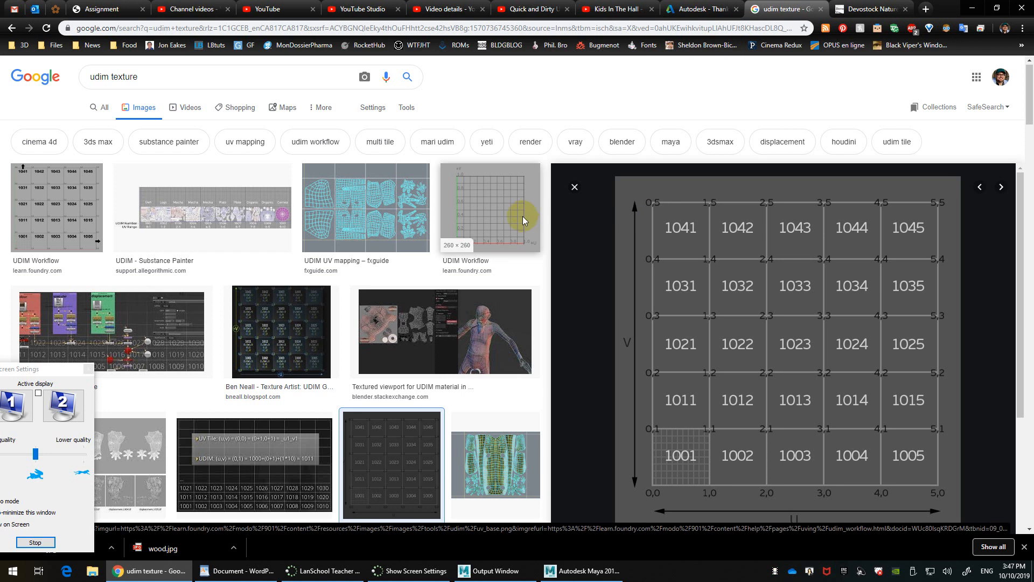
Step: Switch back to Maya, select all of the staircase's UV shells and lay them out together in the first UV tile
{"action": "left_click", "coordinate": [572, 570]}
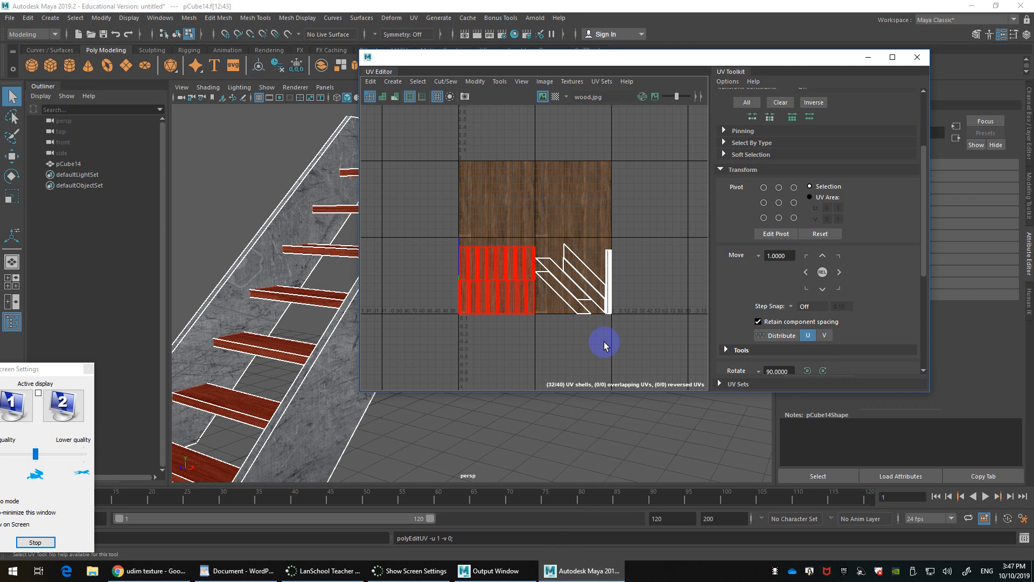
{"action": "left_click_drag", "start_coordinate": [645, 223], "coordinate": [584, 297], "text": "shift"}
{"action": "right_click", "coordinate": [511, 275], "text": "shift"}
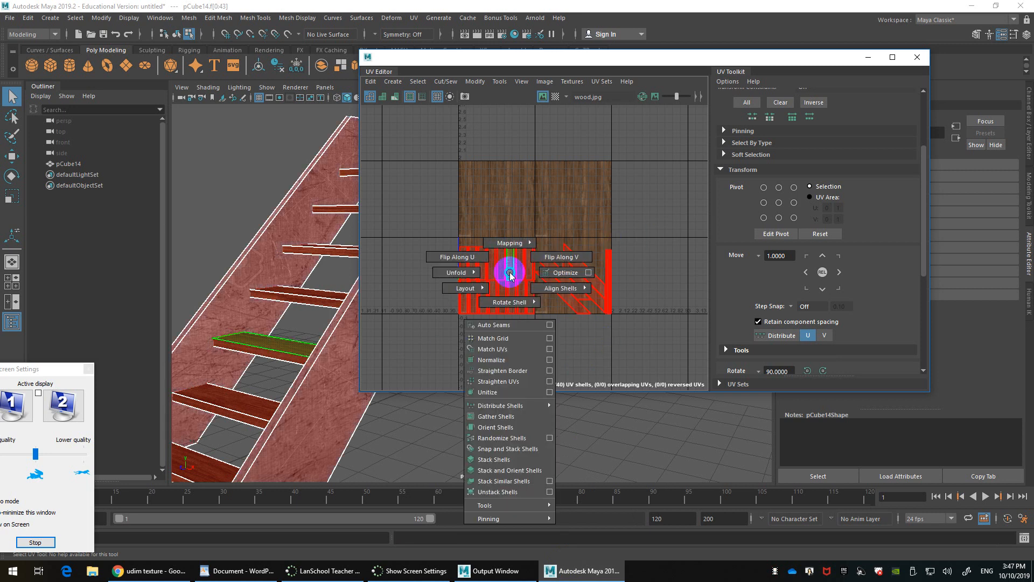
{"action": "right_click_drag", "start_coordinate": [510, 273], "coordinate": [437, 293], "text": "shift"}
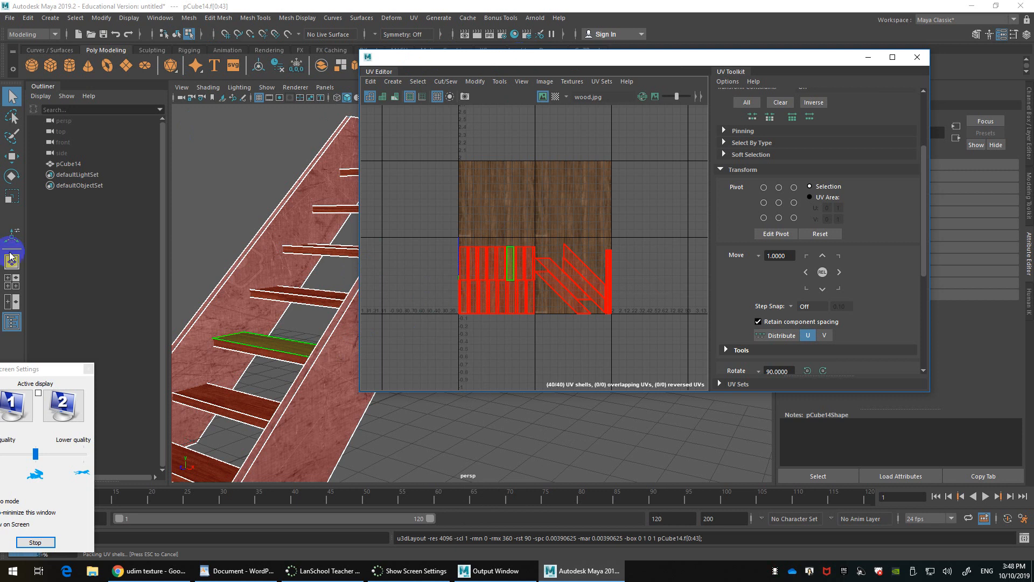
Step: Display metak.jpg behind the UVs, select all the side rails' shells on the model and isolate them in the UV Editor
{"action": "left_click", "coordinate": [689, 97]}
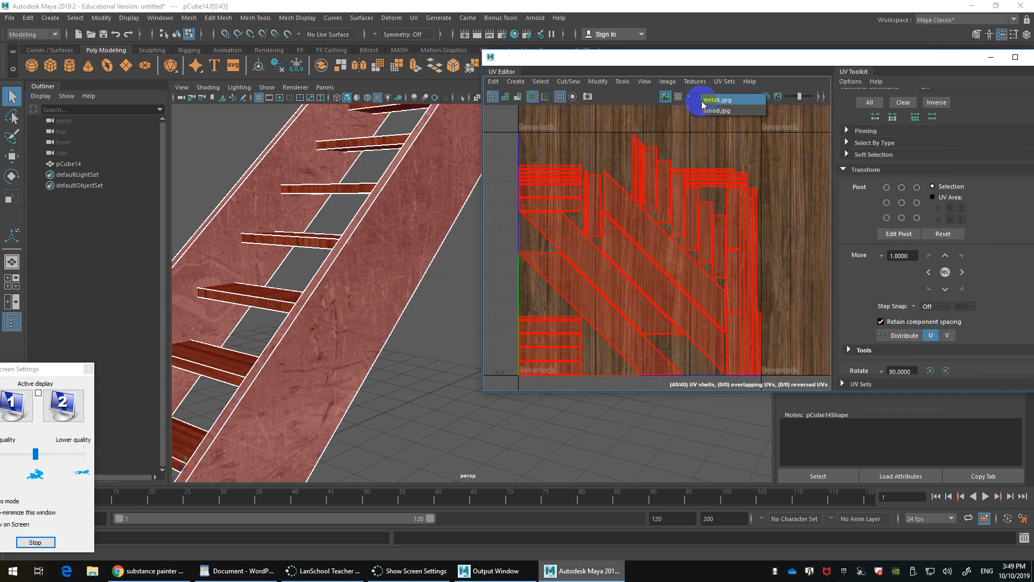
{"action": "left_click", "coordinate": [706, 110]}
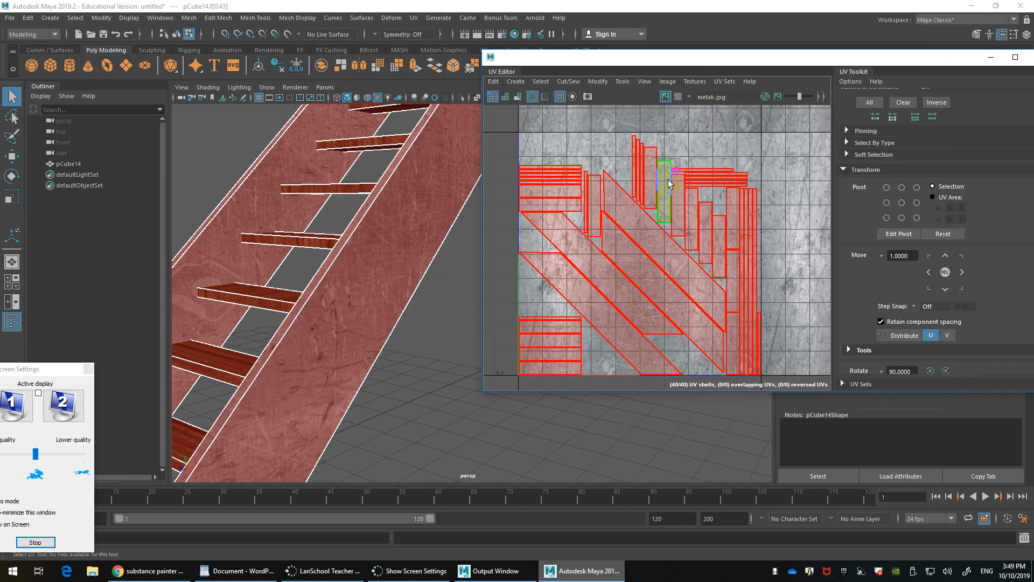
{"action": "left_click", "coordinate": [397, 229]}
{"action": "left_click", "coordinate": [396, 237], "text": "shift"}
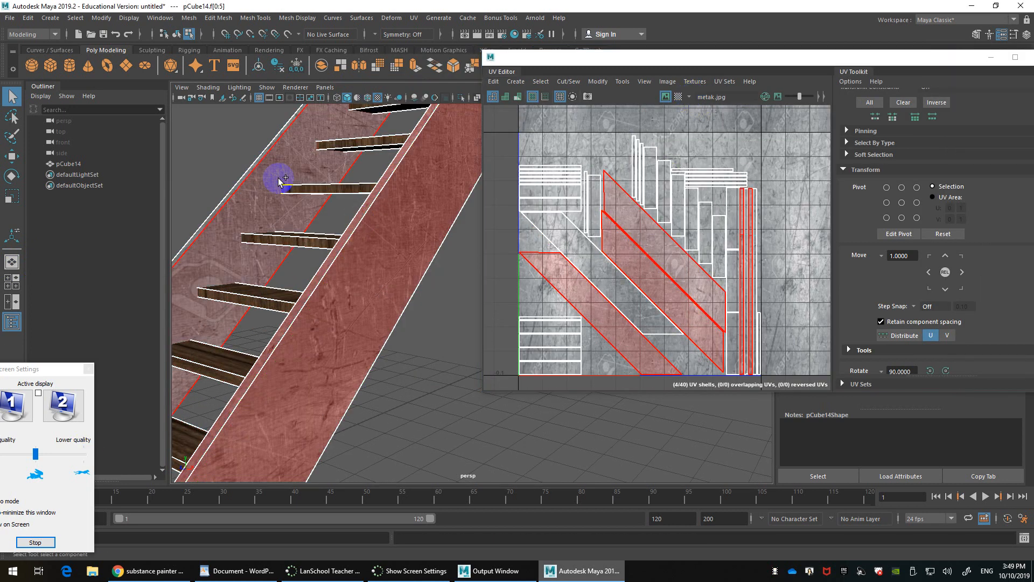
{"action": "left_click", "coordinate": [277, 173], "text": "shift"}
{"action": "key", "text": "ctrl+1"}
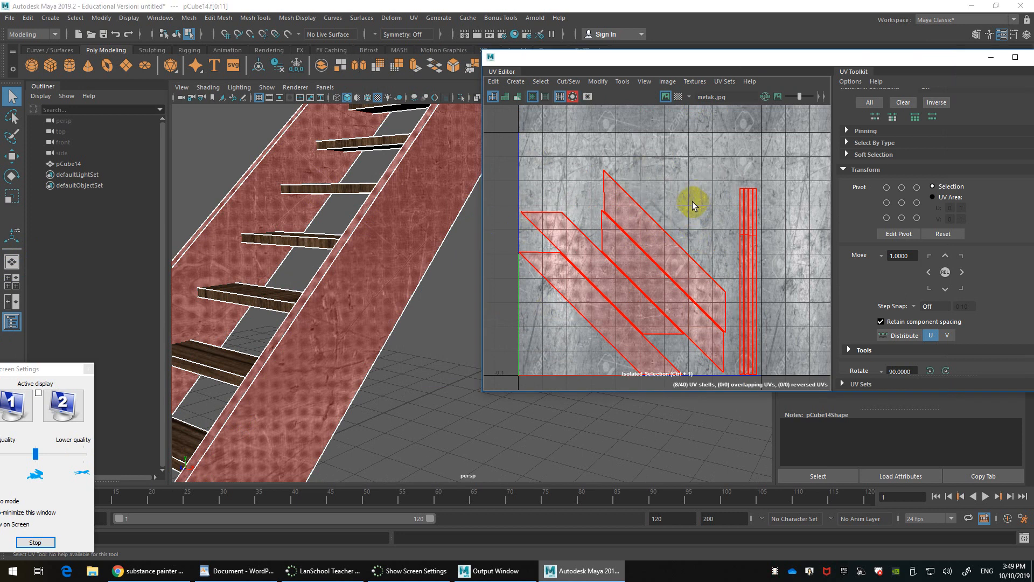
Step: Select the shells of all eight steps on the model to compare them with the wood.jpg background
{"action": "left_click_drag", "start_coordinate": [477, 212], "coordinate": [476, 228], "text": "alt"}
{"action": "double_click", "coordinate": [410, 211]}
{"action": "scroll", "coordinate": [408, 221], "scroll_direction": "down", "scroll_amount": 2}
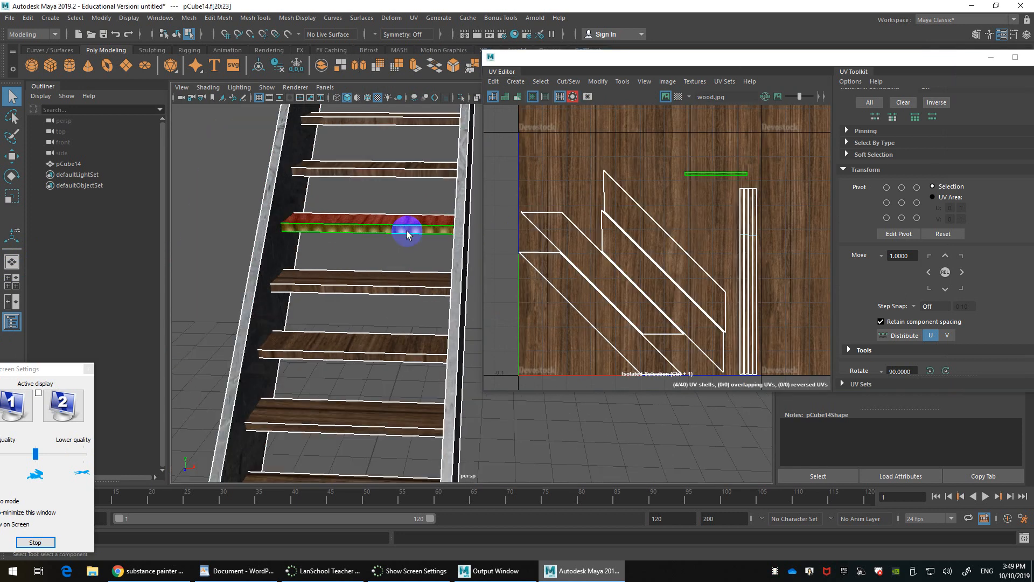
{"action": "double_click", "coordinate": [385, 280], "text": "shift"}
{"action": "double_click", "coordinate": [384, 335], "text": "shift"}
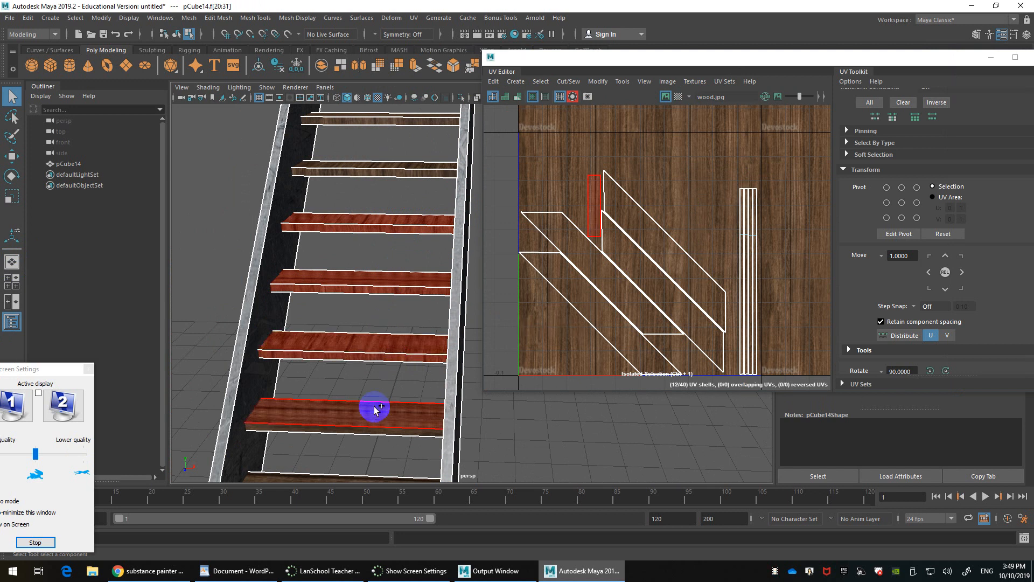
{"action": "double_click", "coordinate": [369, 412], "text": "shift"}
{"action": "scroll", "coordinate": [369, 414], "scroll_direction": "down", "scroll_amount": 2}
{"action": "double_click", "coordinate": [384, 380], "text": "shift"}
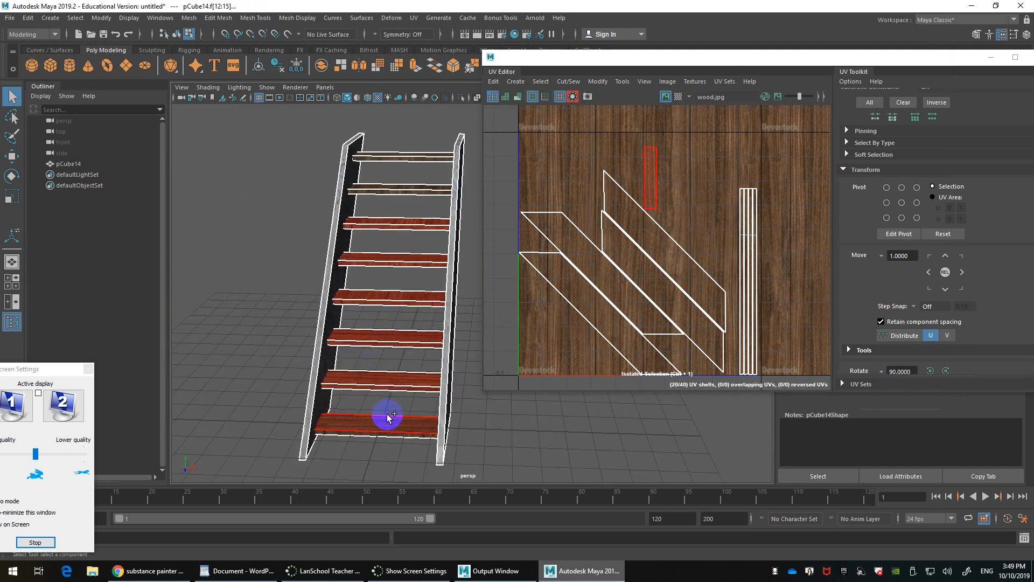
{"action": "double_click", "coordinate": [389, 423], "text": "shift"}
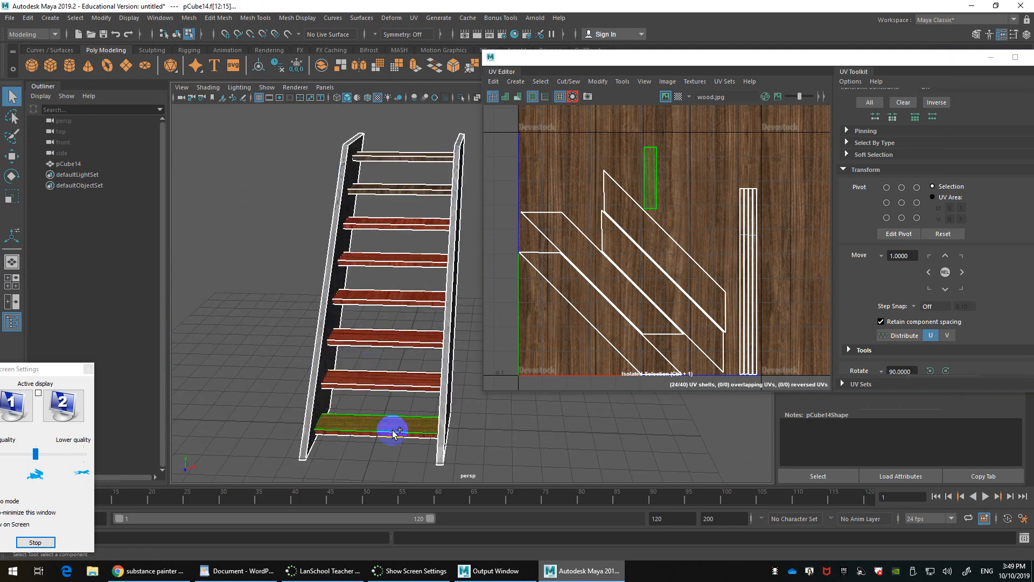
{"action": "double_click", "coordinate": [423, 186], "text": "shift"}
{"action": "double_click", "coordinate": [432, 152], "text": "shift"}
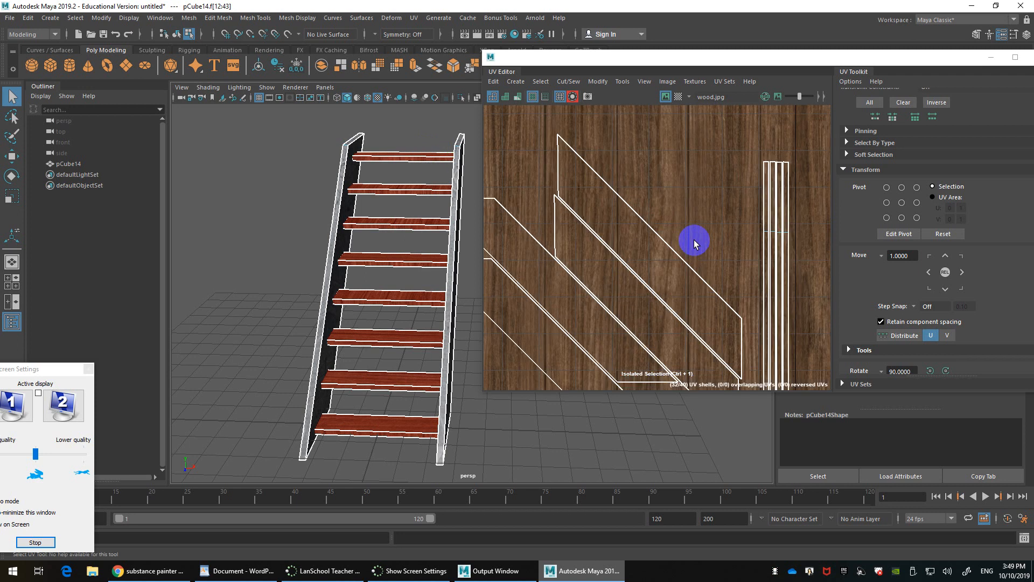
Step: Select the isolated rail shells in the UV Editor to view them over the metal texture, and end the isolation
{"action": "left_click_drag", "start_coordinate": [799, 209], "coordinate": [535, 383]}
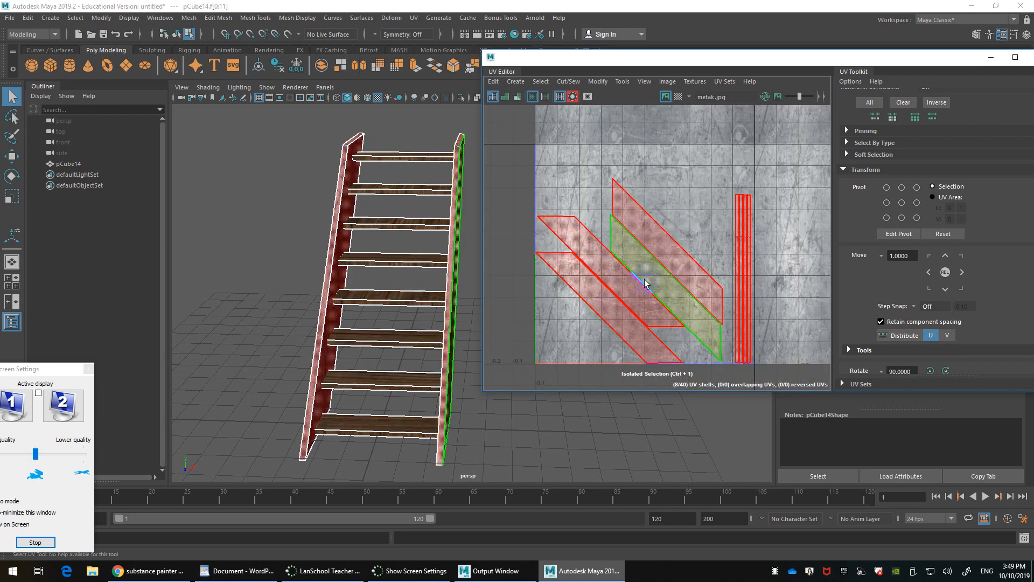
{"action": "middle_click_drag", "start_coordinate": [646, 284], "coordinate": [602, 290], "text": "alt"}
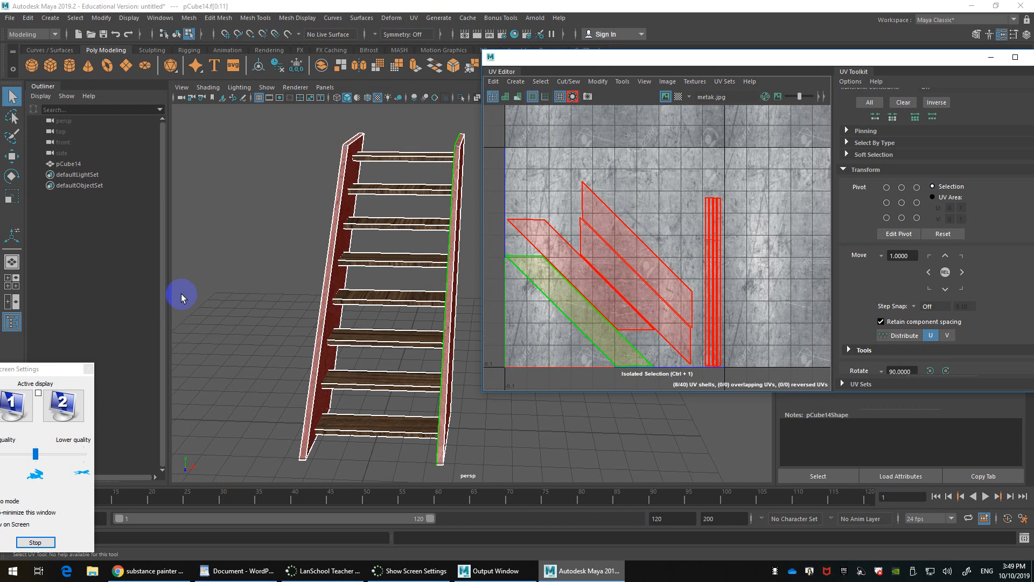
{"action": "left_click_drag", "start_coordinate": [422, 127], "coordinate": [362, 558]}
{"action": "key", "text": "ctrl+1"}
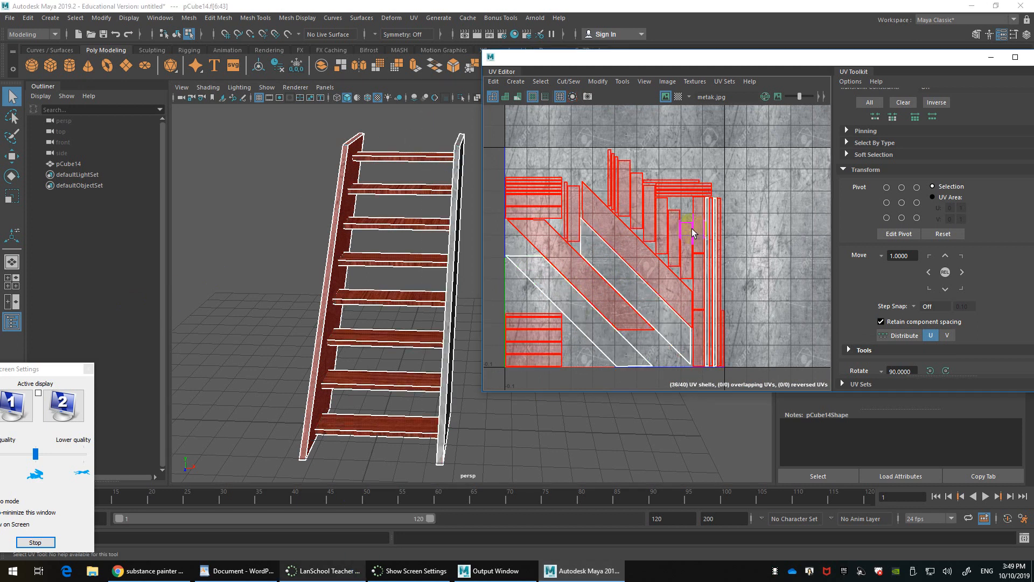
Step: Select only the eight steps' faces in the viewport so their shells are shown over wood.jpg
{"action": "left_click", "coordinate": [417, 131]}
{"action": "left_click_drag", "start_coordinate": [420, 129], "coordinate": [330, 576]}
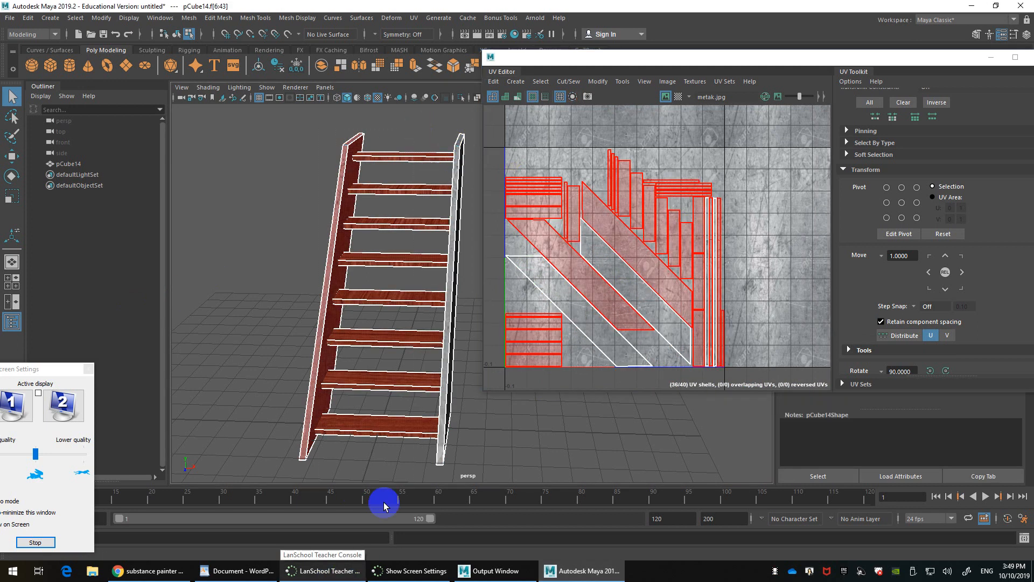
{"action": "left_click_drag", "start_coordinate": [424, 121], "coordinate": [366, 536]}
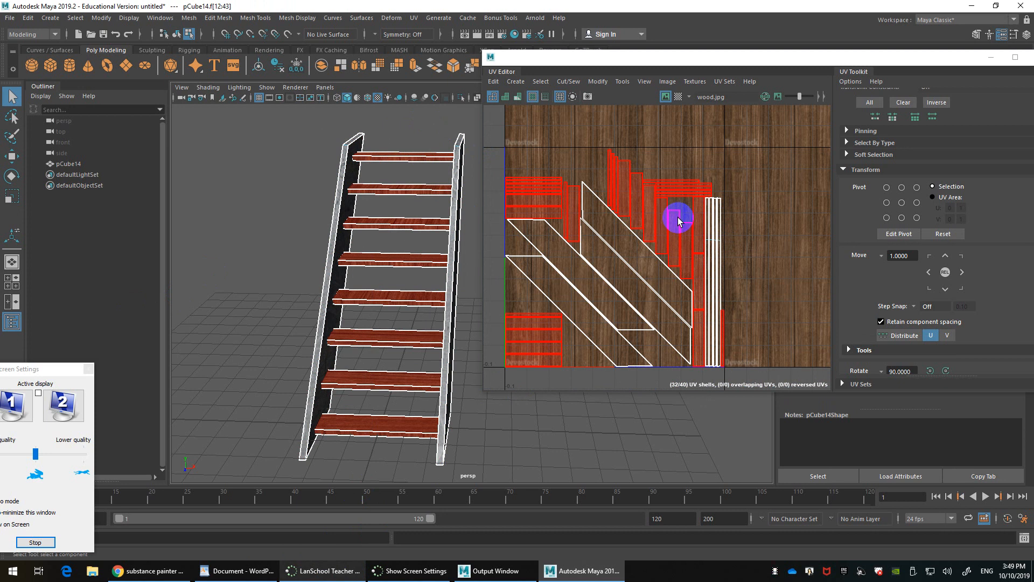
Step: Examine how the steps' shells in the packed layout correspond to the wood texture on the model
{"action": "left_click_drag", "start_coordinate": [443, 294], "coordinate": [410, 291], "text": "alt"}
{"action": "scroll", "coordinate": [439, 234], "scroll_direction": "up", "scroll_amount": 3}
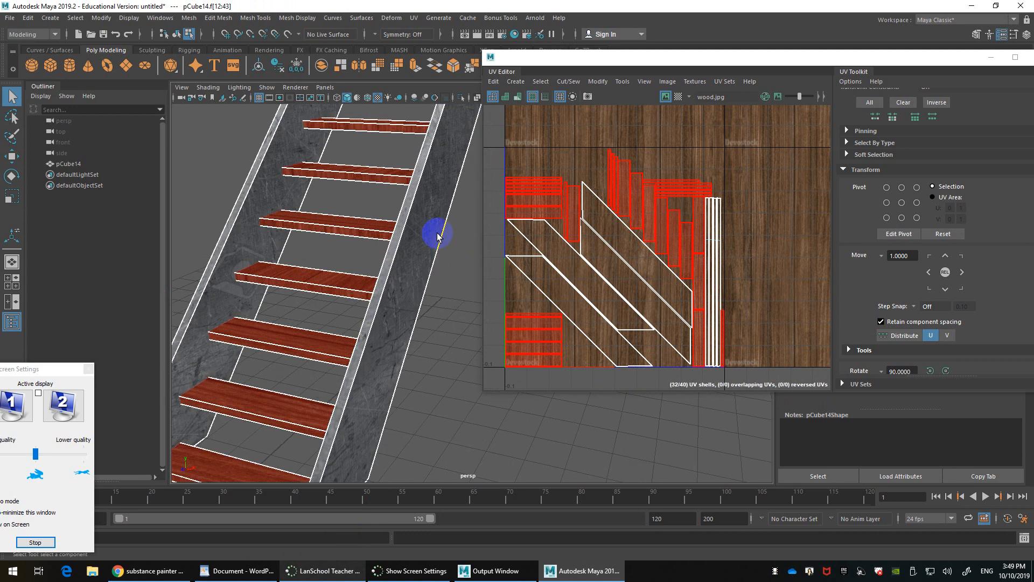
{"action": "left_click_drag", "start_coordinate": [439, 233], "coordinate": [404, 294], "text": "alt"}
{"action": "scroll", "coordinate": [603, 265], "scroll_direction": "down", "scroll_amount": 3}
{"action": "middle_click_drag", "start_coordinate": [690, 267], "coordinate": [644, 267], "text": "alt"}
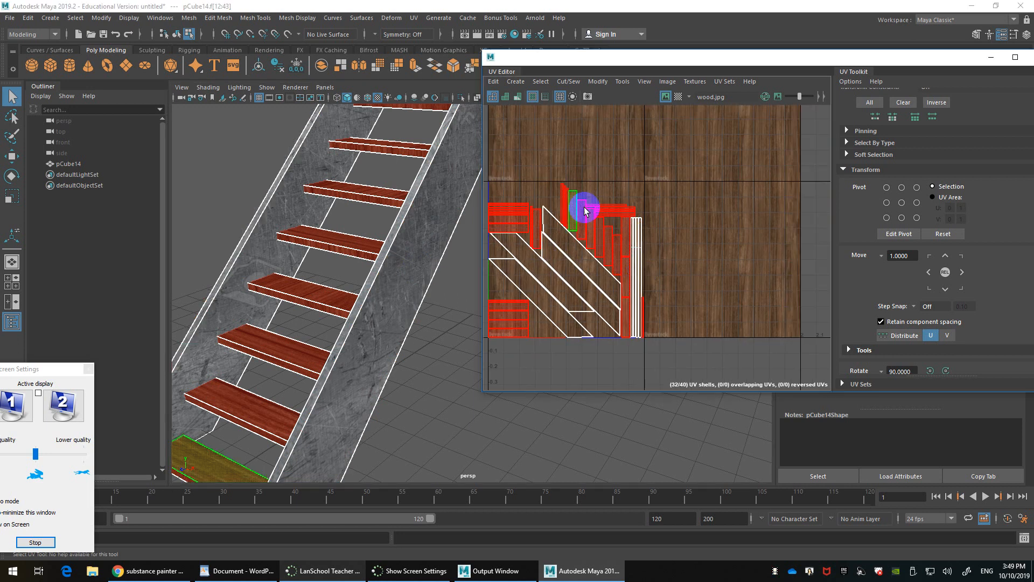
{"action": "left_click", "coordinate": [577, 307]}
{"action": "left_click", "coordinate": [616, 201]}
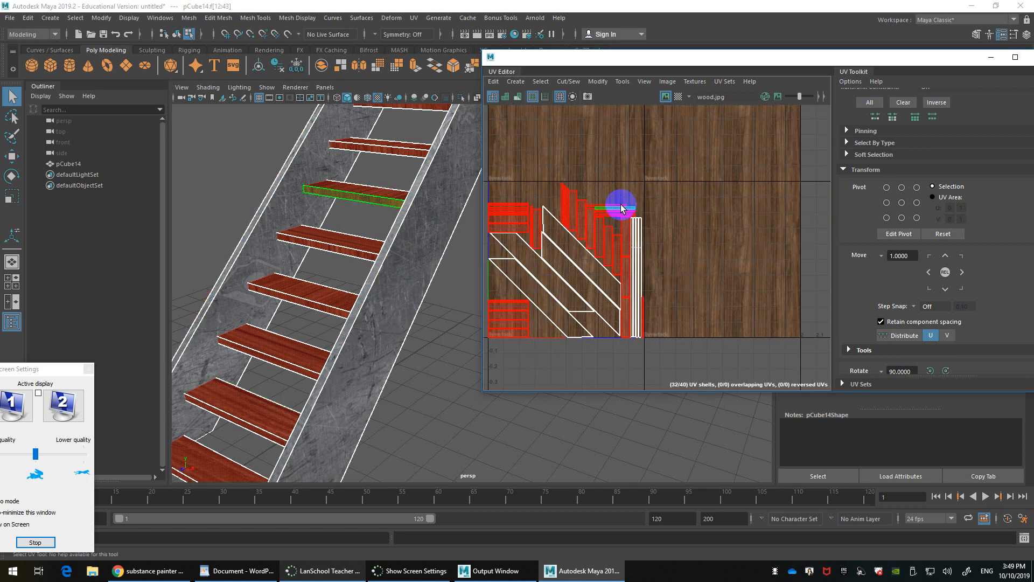
{"action": "left_click", "coordinate": [602, 243]}
{"action": "right_click", "coordinate": [601, 242], "text": "shift"}
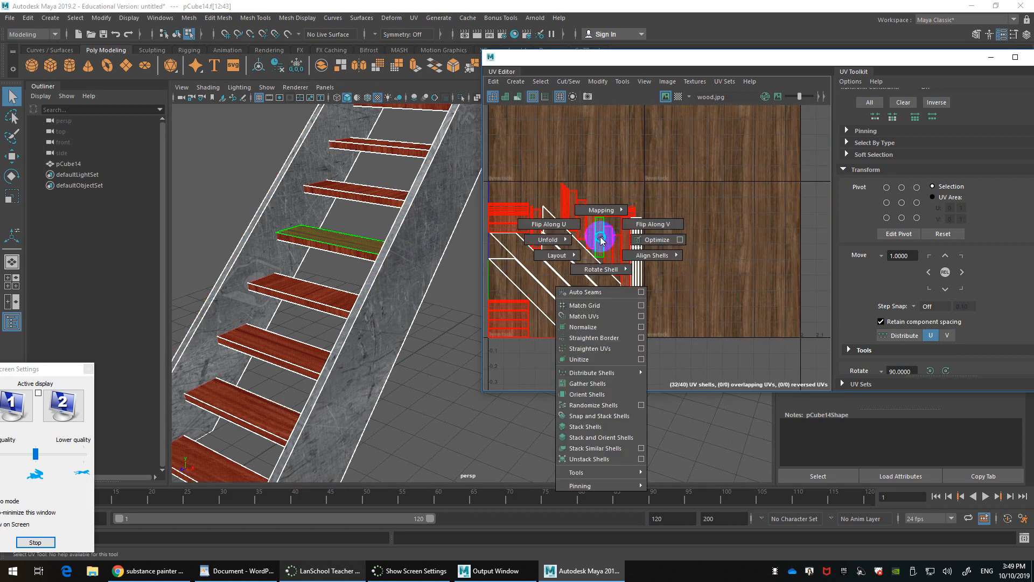
{"action": "mouse_move", "coordinate": [601, 239]}
{"action": "right_mouse_down", "text": "shift"}
{"action": "mouse_move", "coordinate": [569, 262]}
{"action": "mouse_move", "coordinate": [603, 235]}
{"action": "right_mouse_up", "text": "shift"}
{"action": "scroll", "coordinate": [625, 253], "scroll_direction": "down", "scroll_amount": 3}
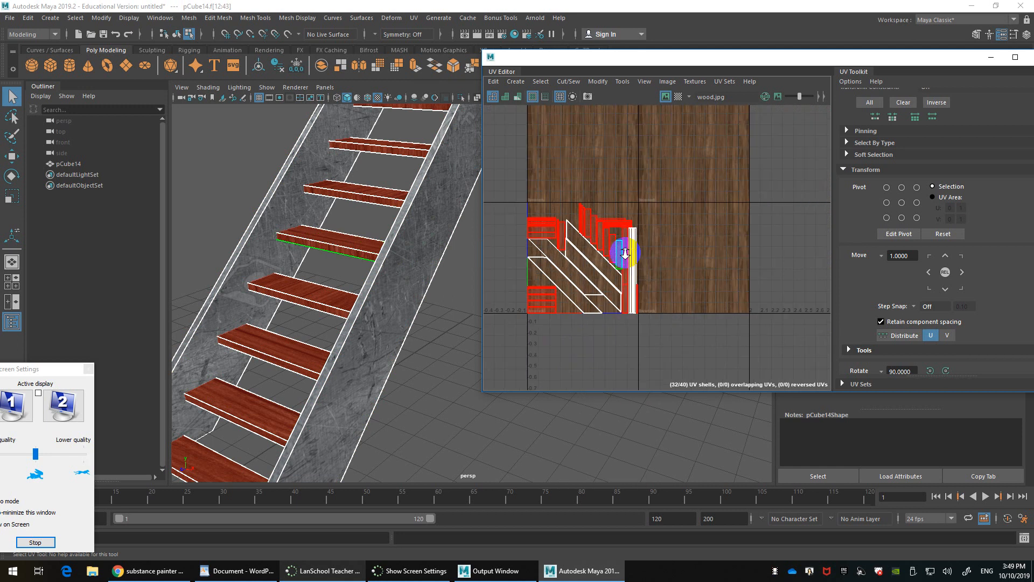
{"action": "scroll", "coordinate": [624, 253], "scroll_direction": "down", "scroll_amount": 2}
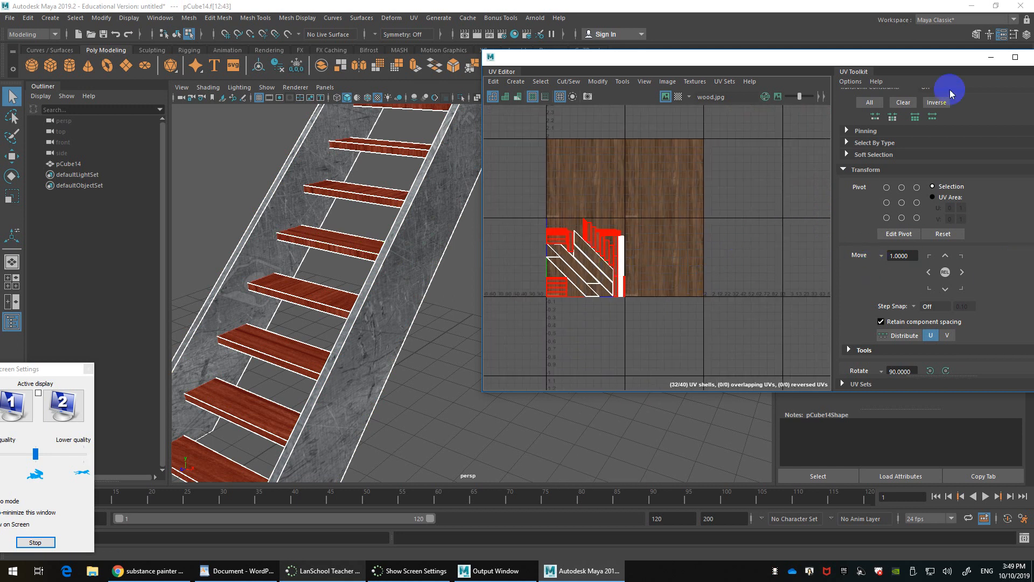
Step: Close the UV Editor and UV Toolkit, return to object mode and view the whole textured staircase
{"action": "left_click_drag", "start_coordinate": [931, 60], "coordinate": [734, 81]}
{"action": "left_click", "coordinate": [849, 77]}
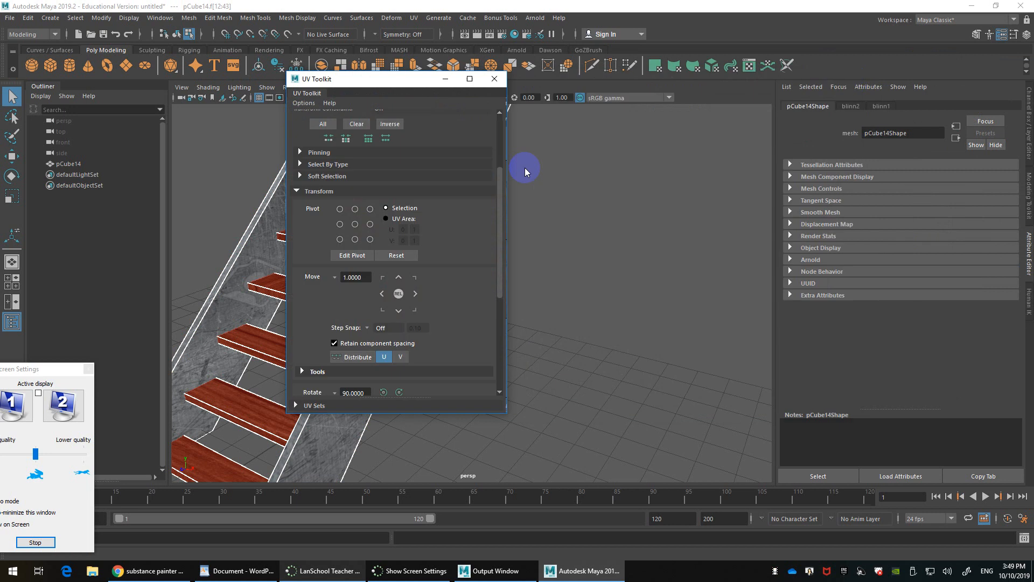
{"action": "left_click", "coordinate": [494, 79]}
{"action": "right_click_drag", "start_coordinate": [388, 201], "coordinate": [434, 194]}
{"action": "scroll", "coordinate": [434, 196], "scroll_direction": "down", "scroll_amount": 5}
{"action": "scroll", "coordinate": [437, 226], "scroll_direction": "up", "scroll_amount": 2}
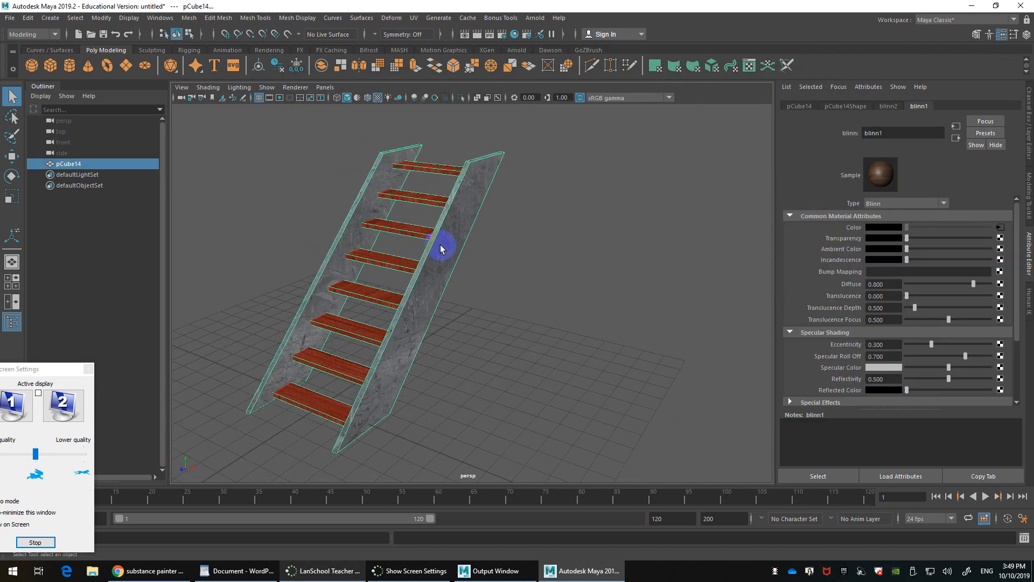
{"action": "left_click_drag", "start_coordinate": [441, 248], "coordinate": [457, 247], "text": "alt"}
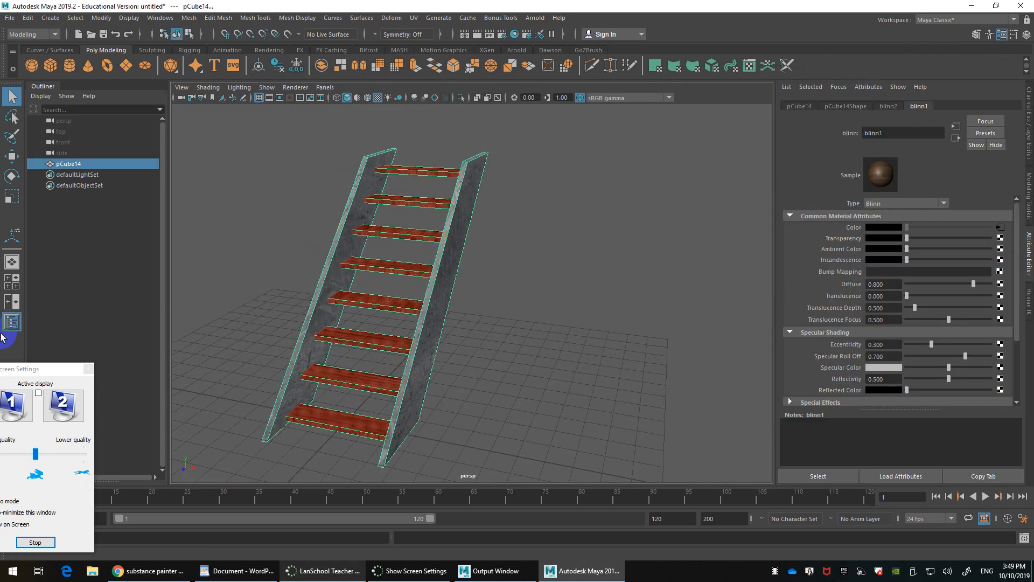
{"action": "left_click_drag", "start_coordinate": [17, 371], "coordinate": [120, 285]}
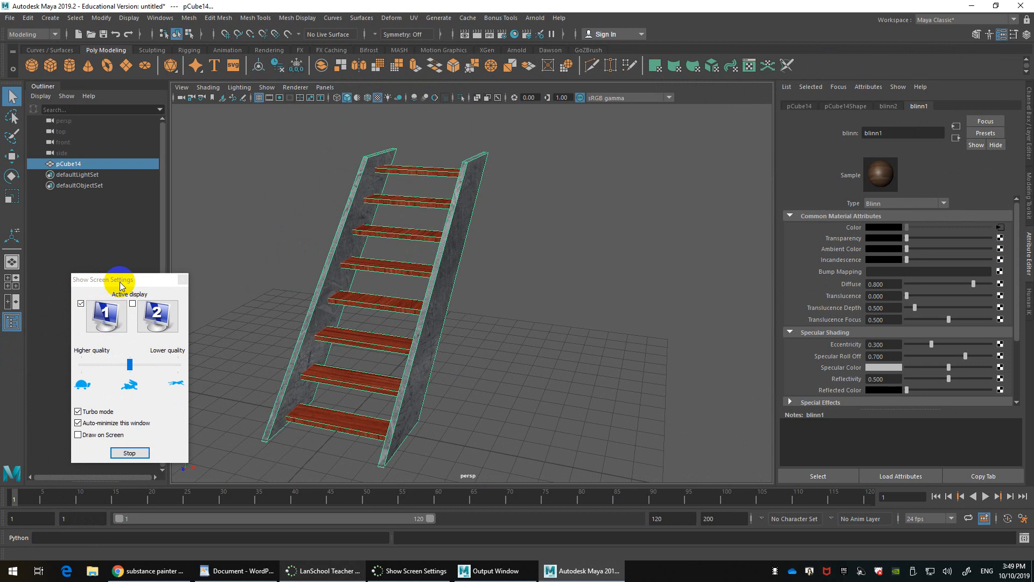